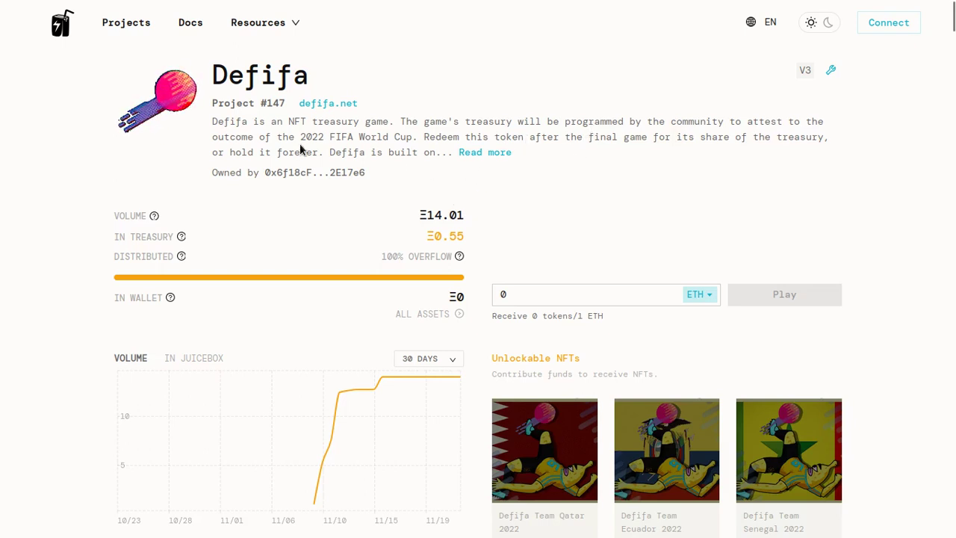
Step: Scroll up and down the Defifa project page to look over its treasury and NFTs
scroll(448, 75, down, 3)
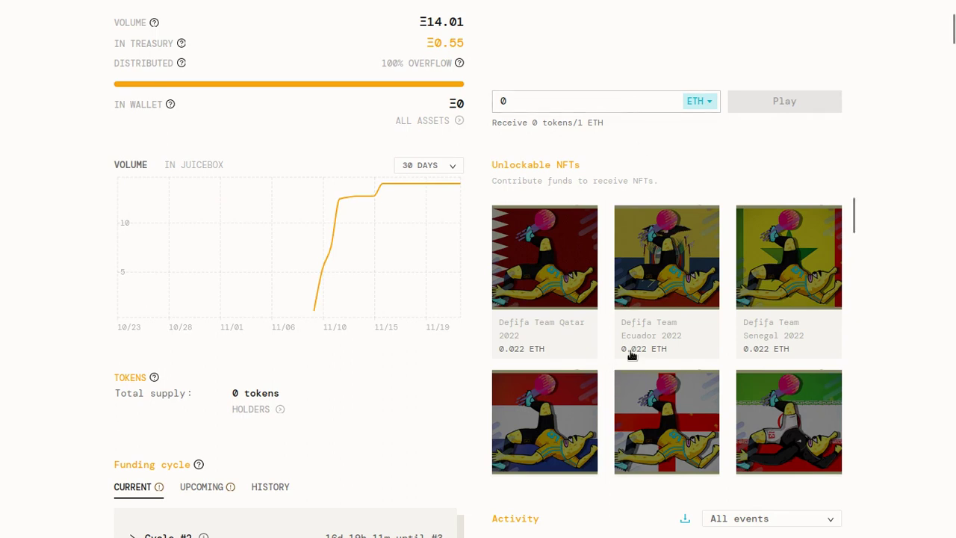
scroll(598, 366, down, 3)
scroll(691, 370, down, 1)
scroll(878, 357, down, 4)
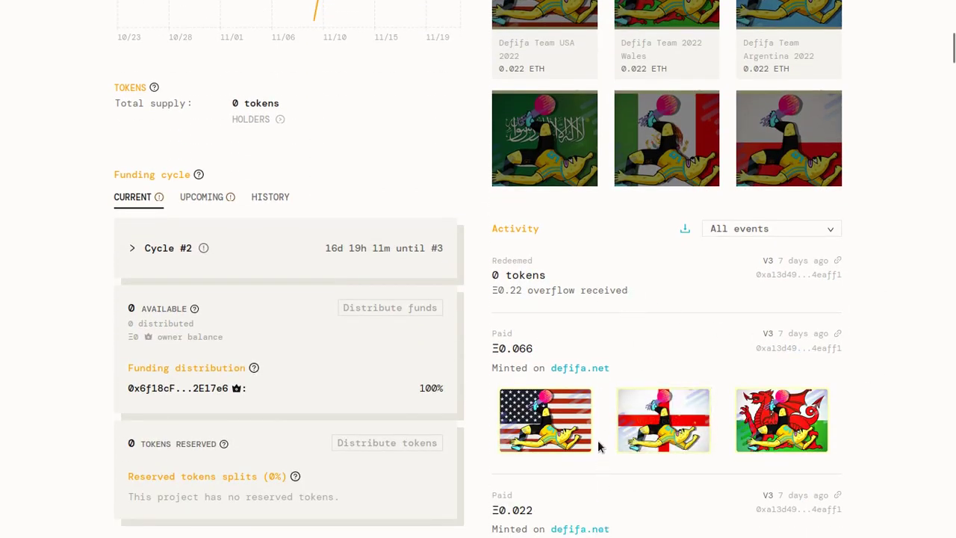
scroll(600, 446, up, 6)
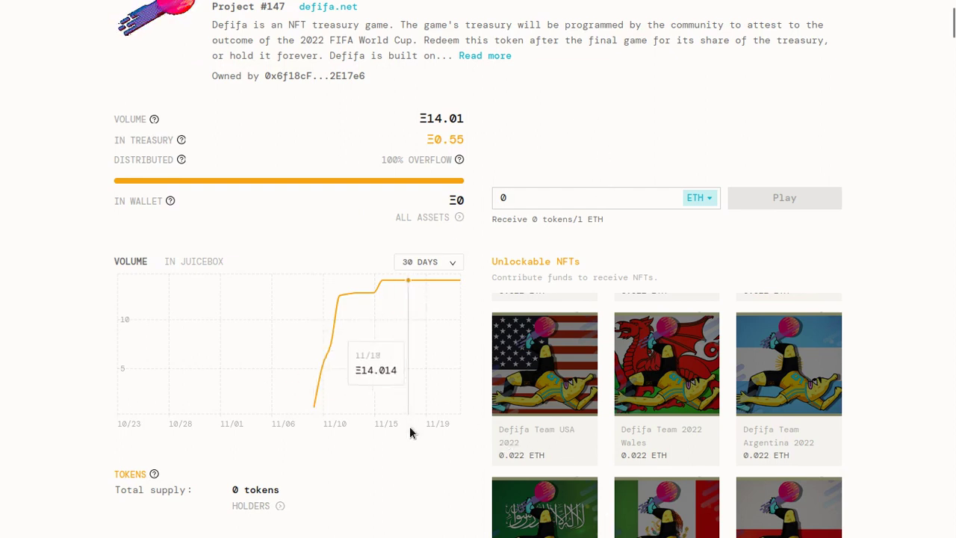
scroll(415, 457, down, 4)
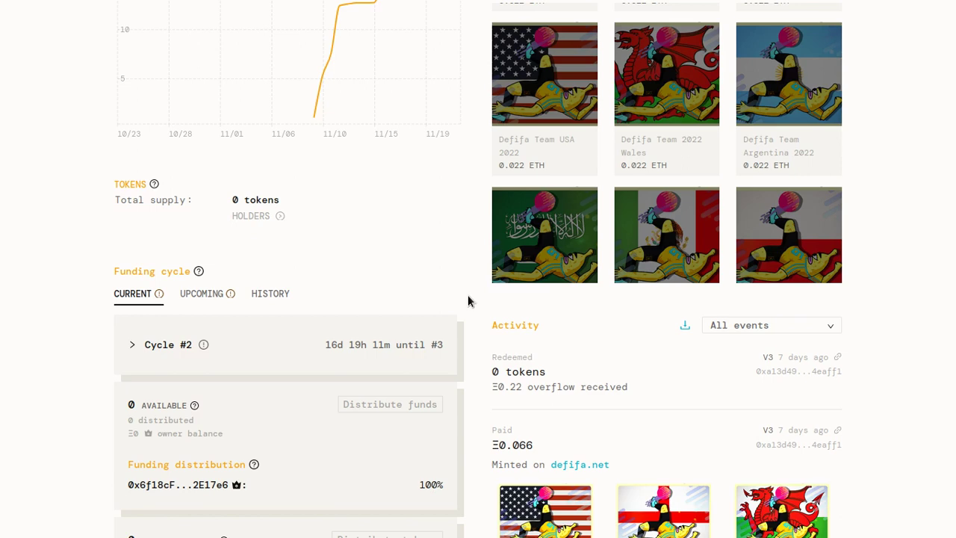
scroll(468, 301, up, 10)
Step: Go to the goerli.juicebox.money tab in fullscreen and connect the MetaMask wallet
key(alt+Left)
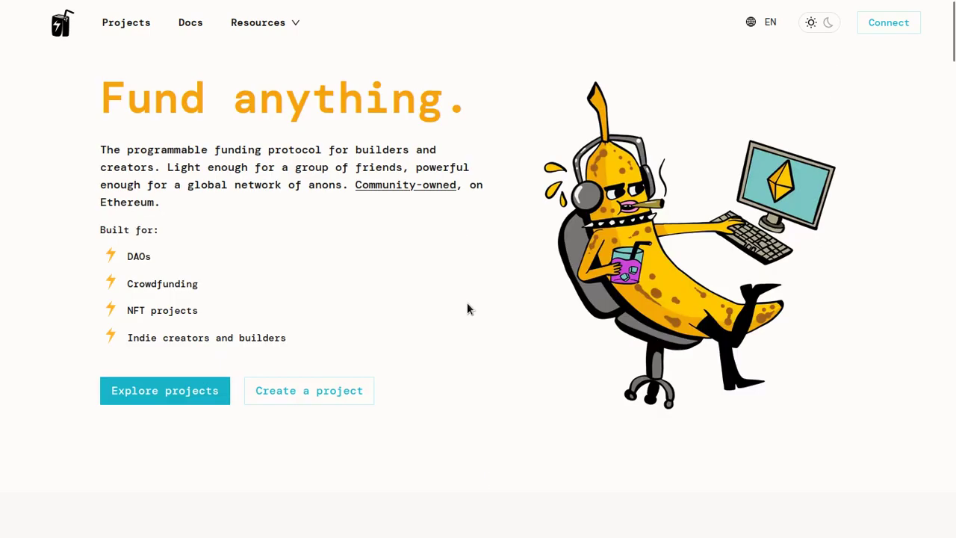
mouse_move(356, 2)
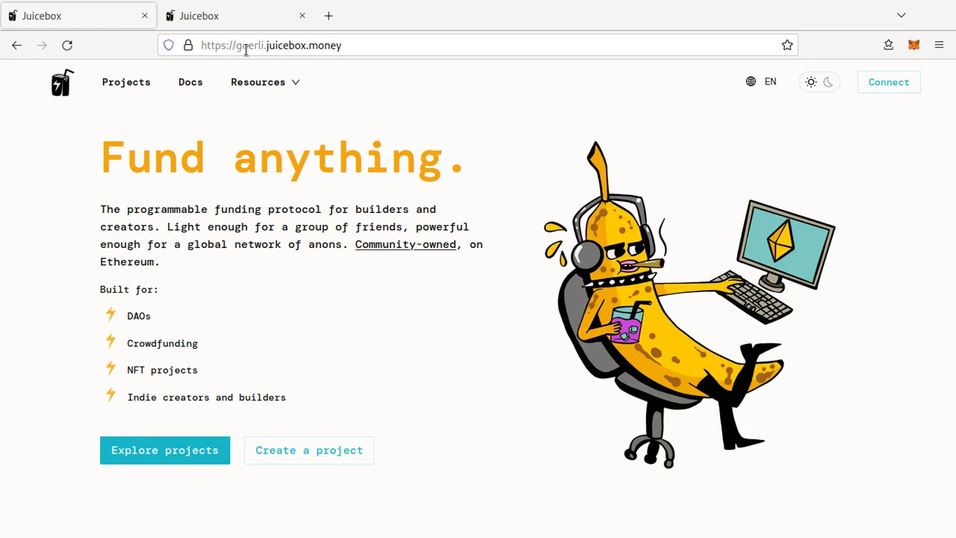
click(239, 16)
key(F11)
click(878, 26)
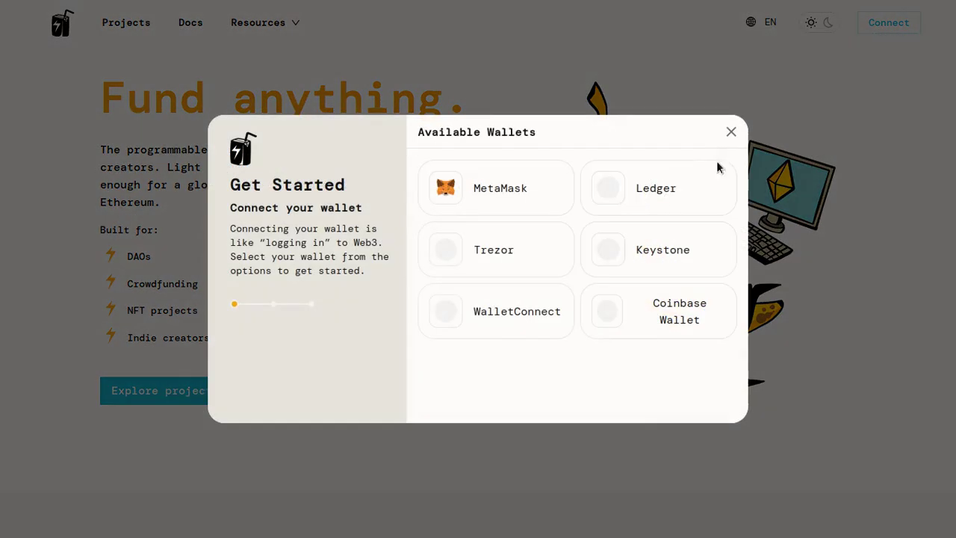
click(531, 190)
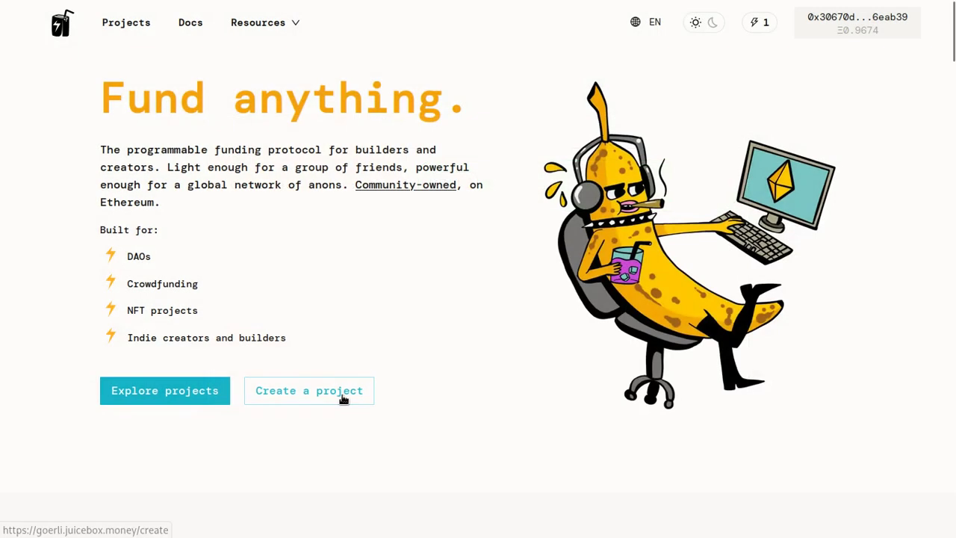
Step: Start a project named 'Space Bananas' described 'Bananas in space' with cowboy.png as logo
click(342, 400)
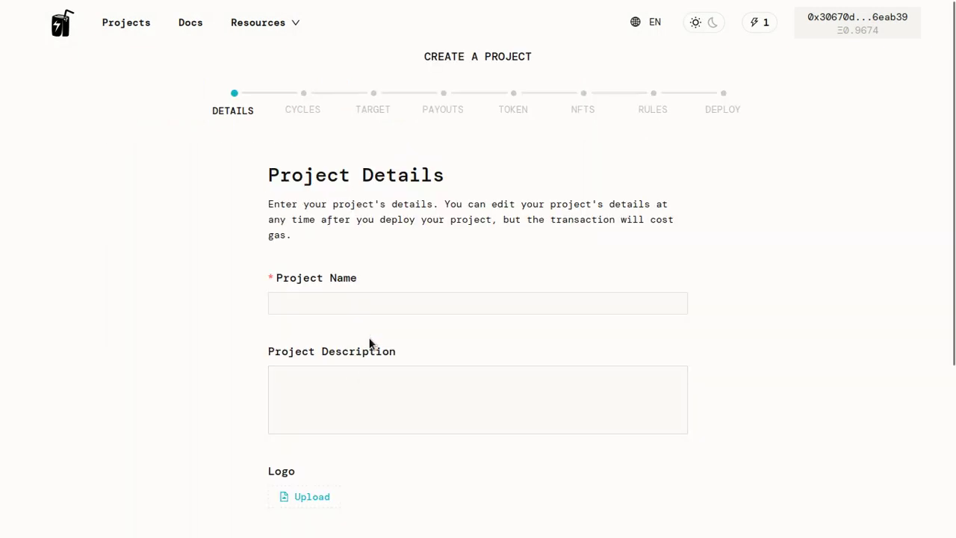
click(372, 307)
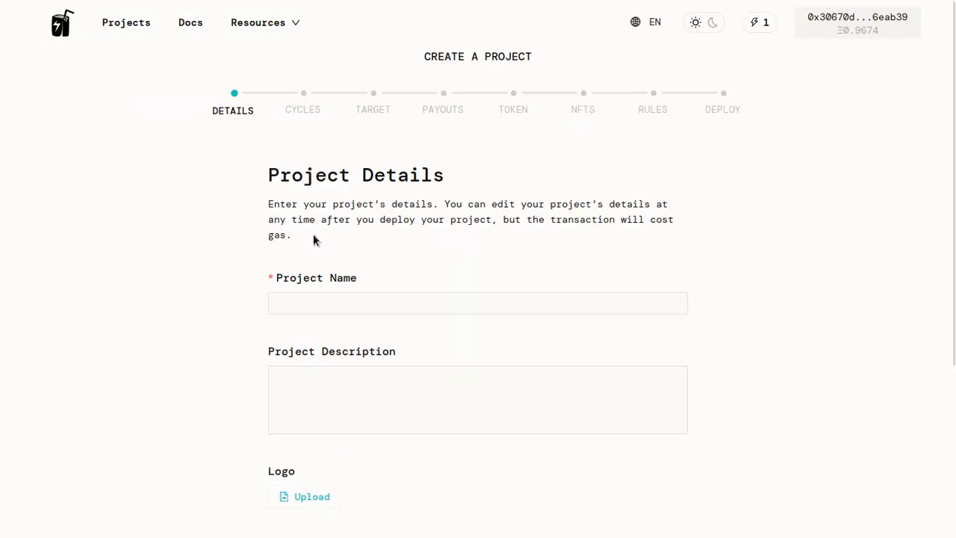
click(331, 311)
text(Space Bananas)
key(Tab)
text(Bananas in space!)
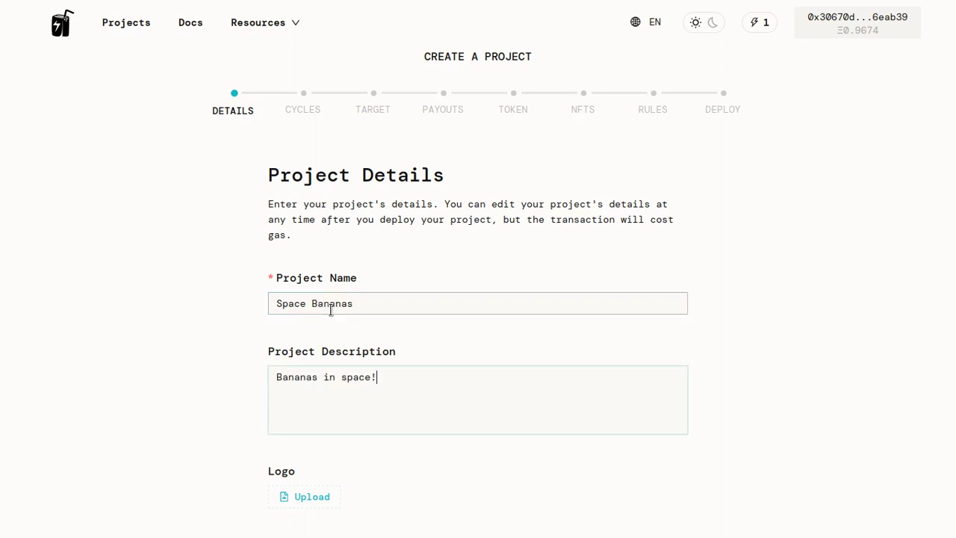
click(320, 501)
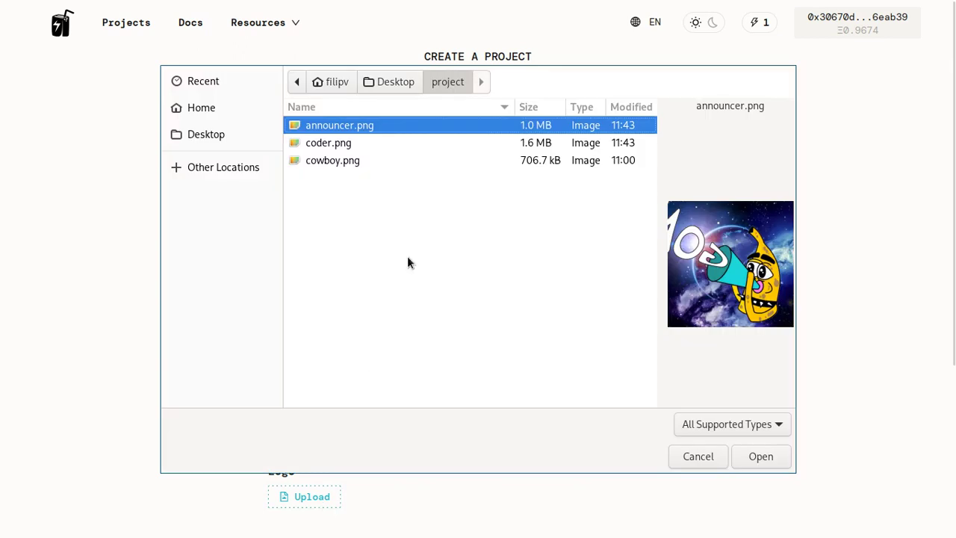
key(Down)
key(Down)
key(Return)
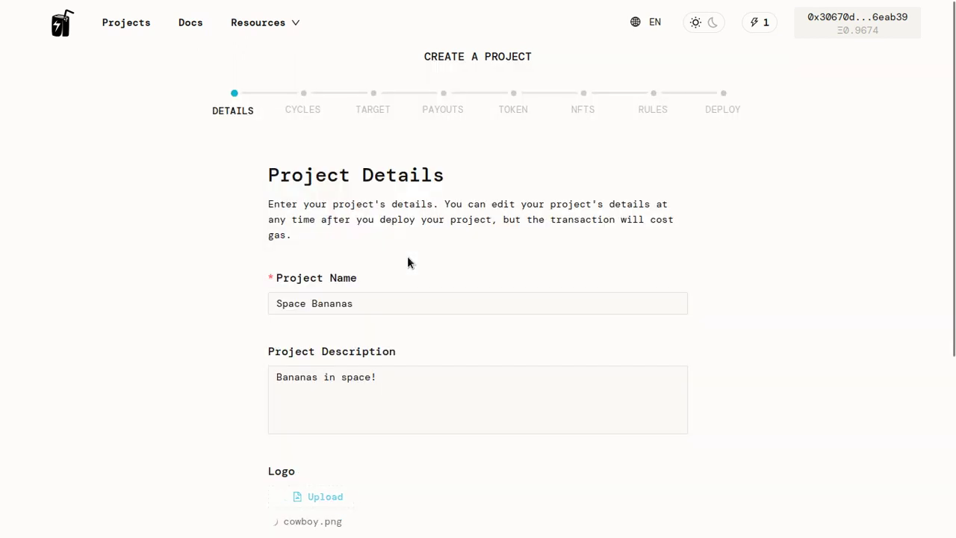
scroll(372, 206, down, 3)
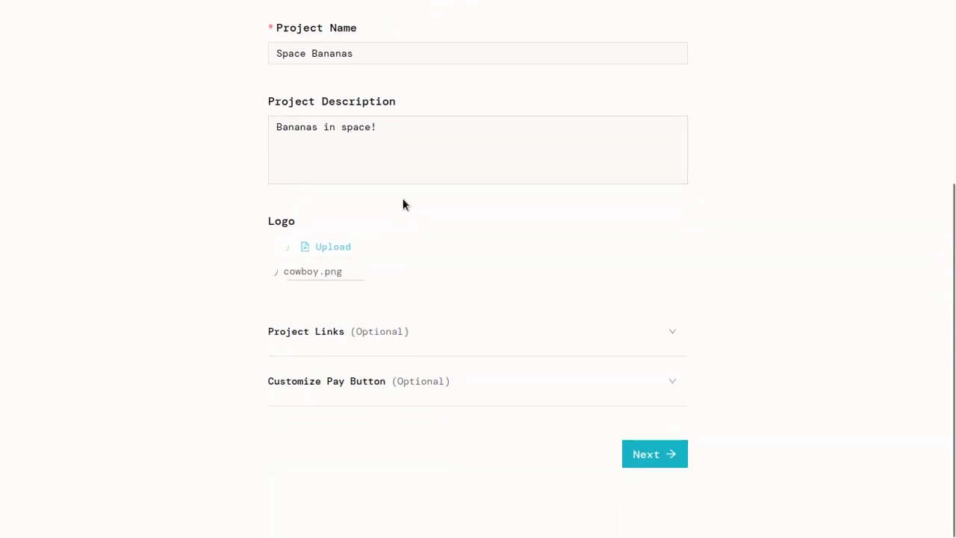
click(440, 330)
scroll(416, 357, down, 1)
click(384, 322)
text(https://juicebo)
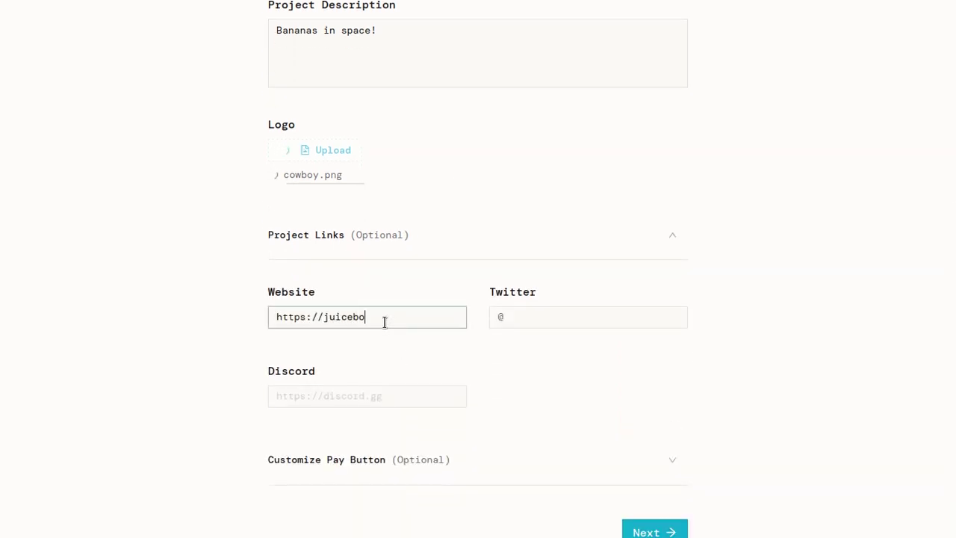
text(x.money)
key(Tab)
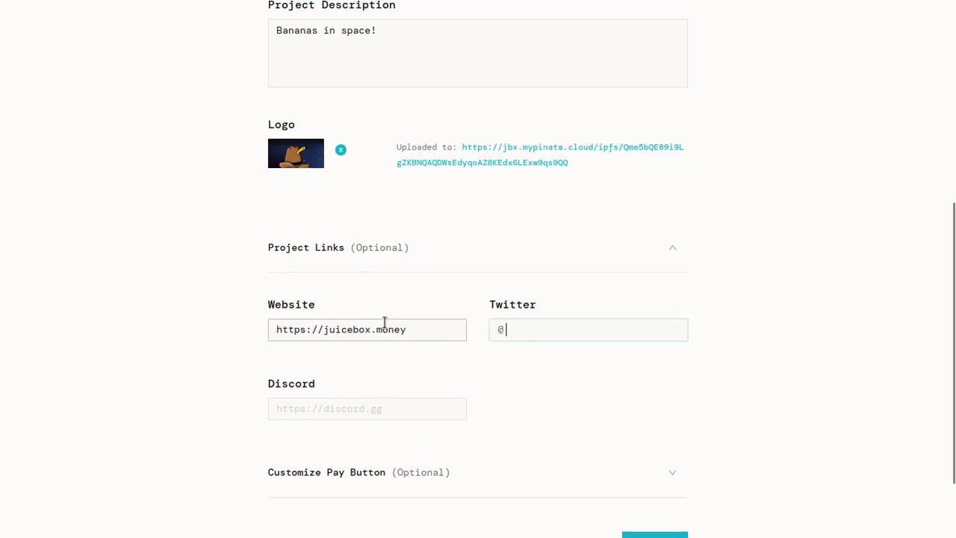
text(juiceboxETH)
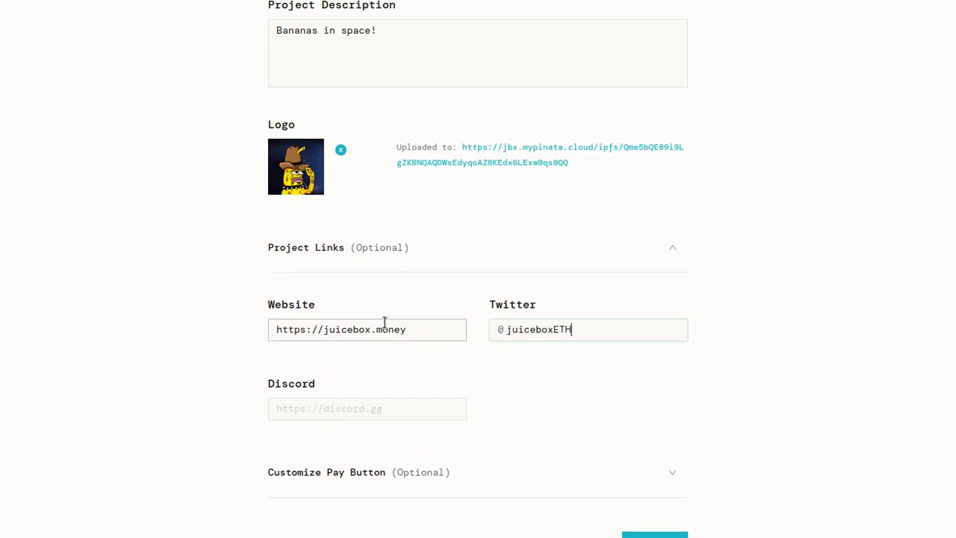
key(Tab)
text(https://discord.gg/juicebox)
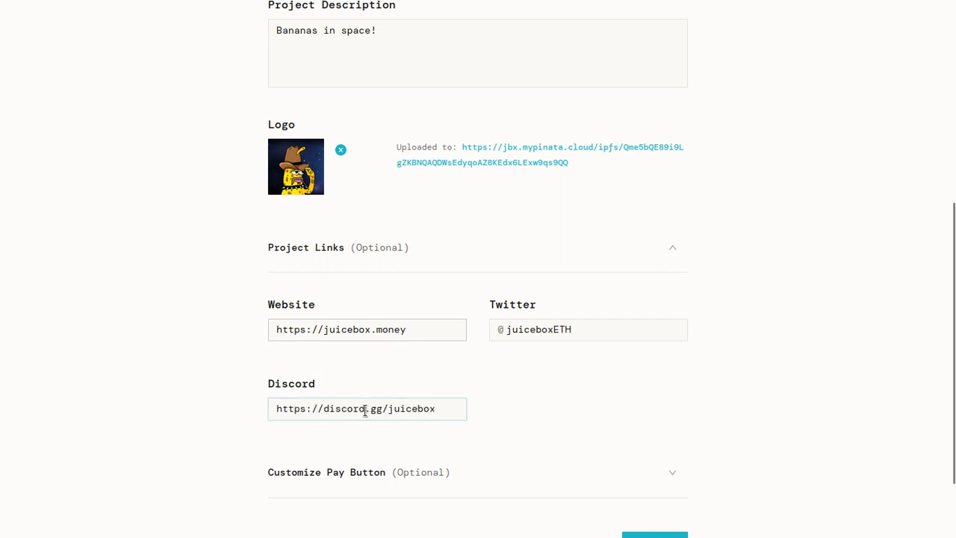
scroll(336, 413, down, 1)
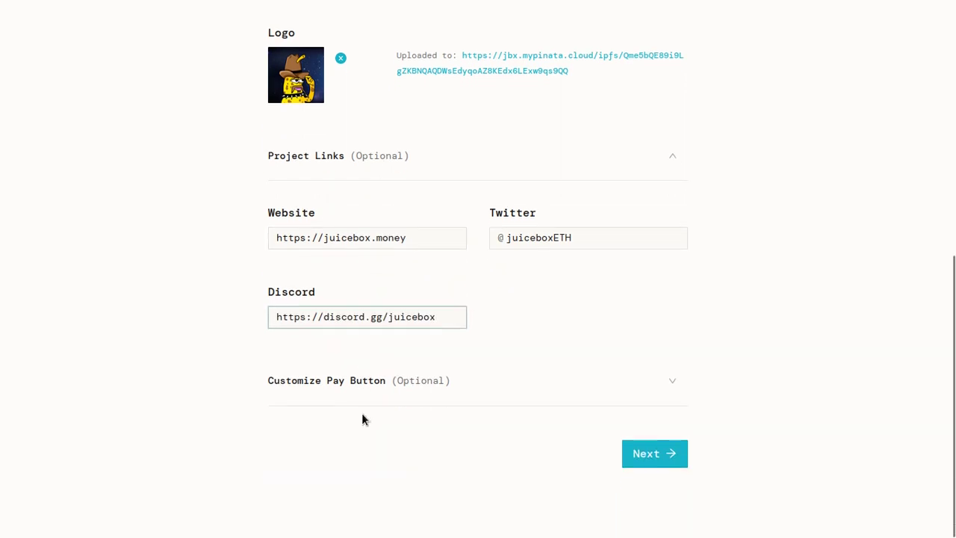
triple_click(346, 317)
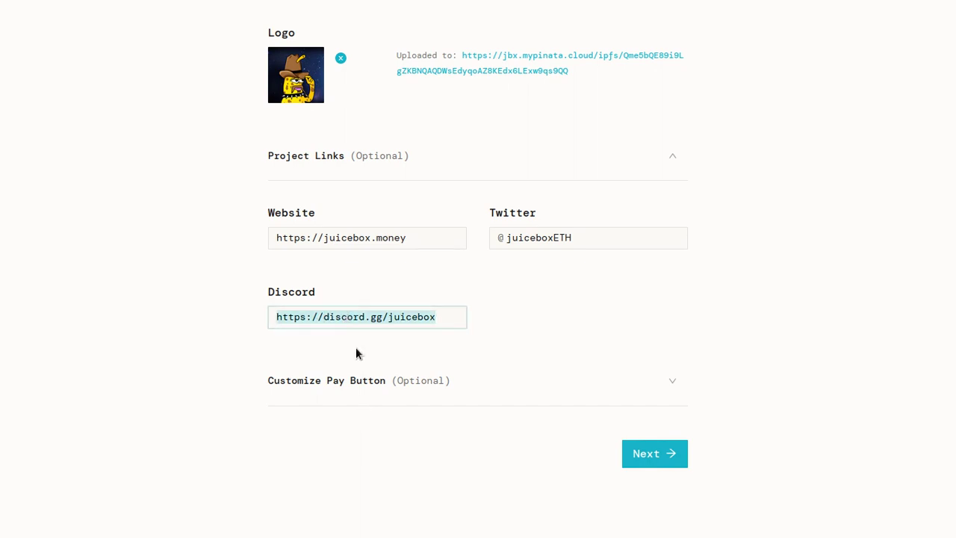
click(515, 381)
Step: Set pay button text 'Donate' with disclosure 'Warning: this is a DONATION ONLY!' and continue
scroll(525, 416, down, 3)
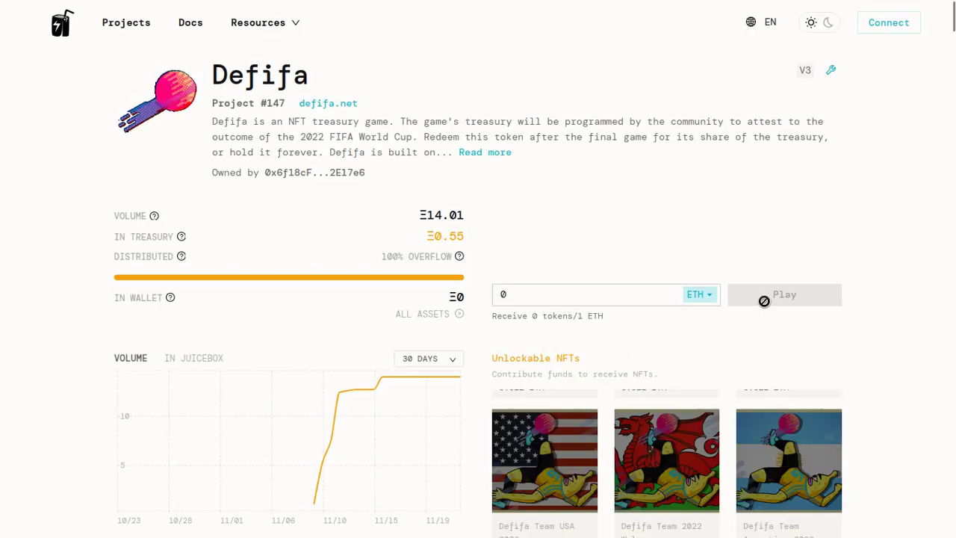
mouse_move(793, 297)
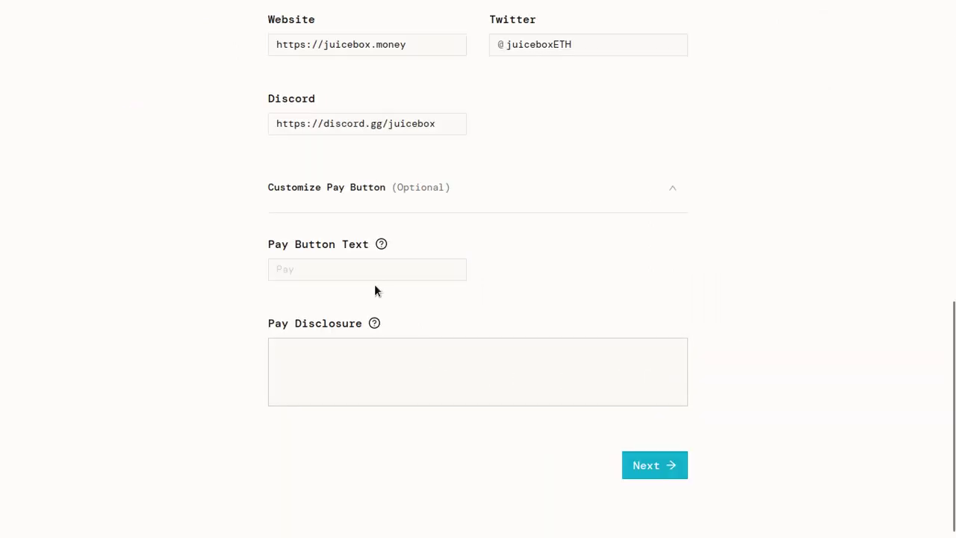
click(371, 276)
text(Donate)
key(Tab)
text(`)
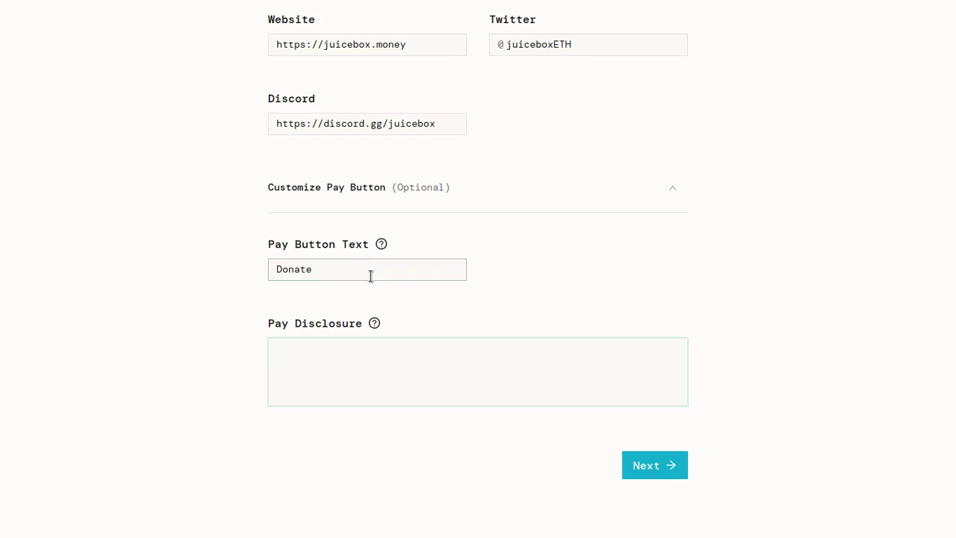
text(Warning: this is a DONATION ONLY!)
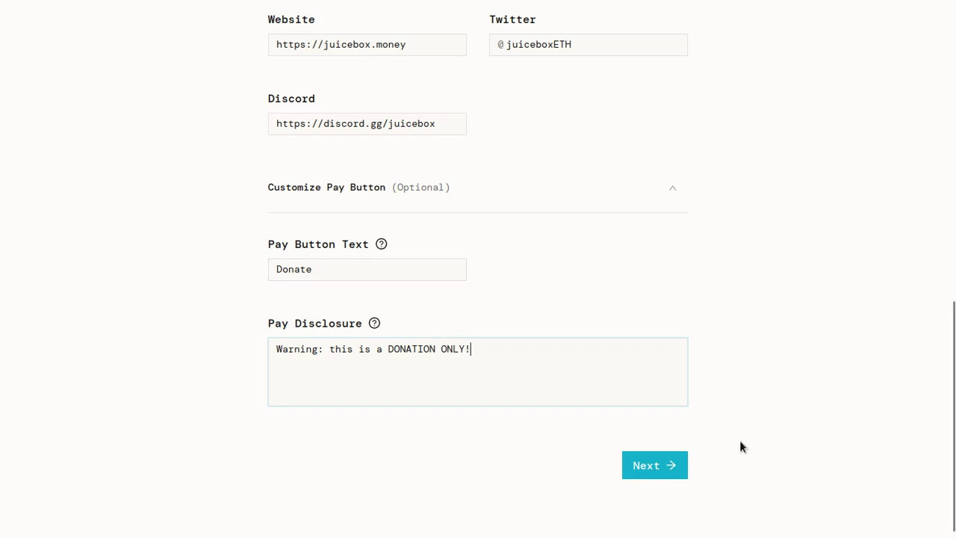
click(665, 466)
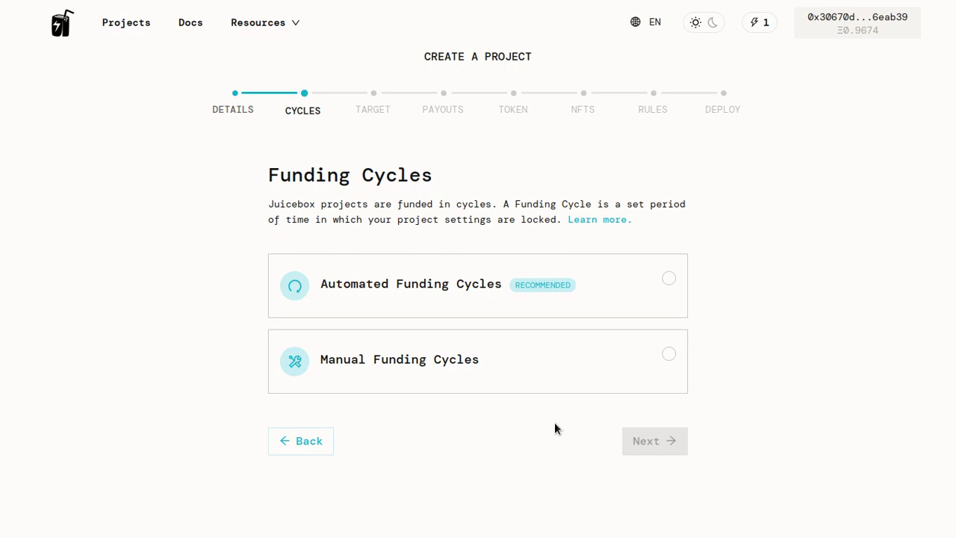
Step: Choose automated funding cycles with a 14-day duration
click(471, 305)
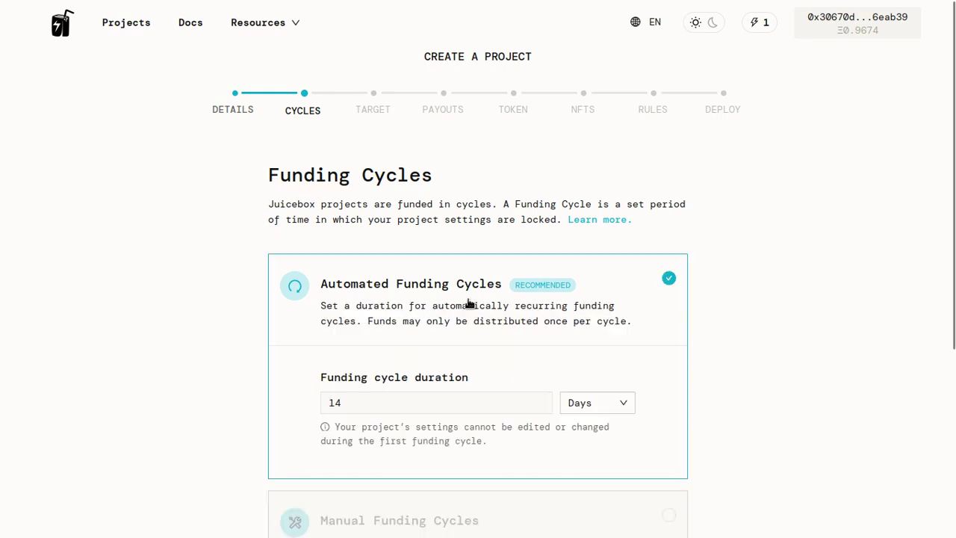
scroll(463, 370, down, 2)
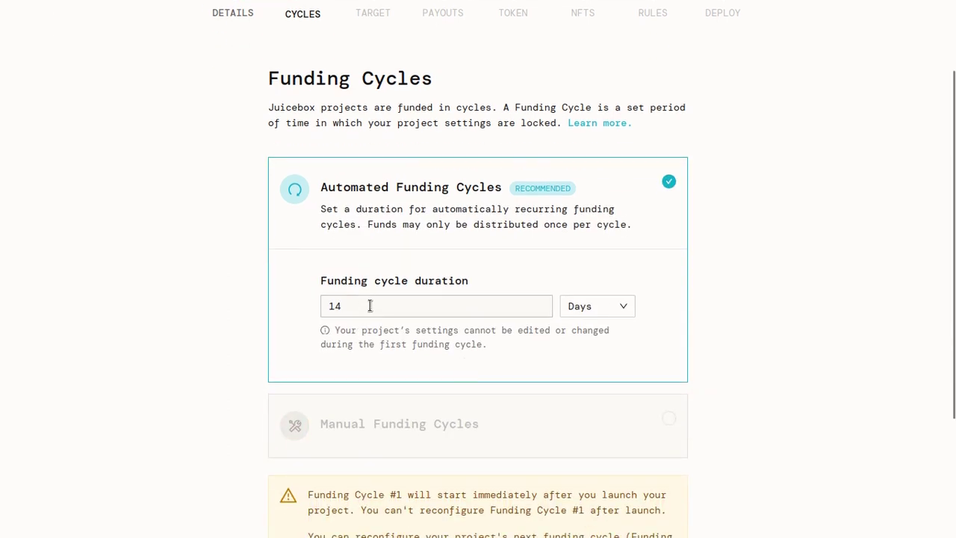
scroll(374, 302, up, 2)
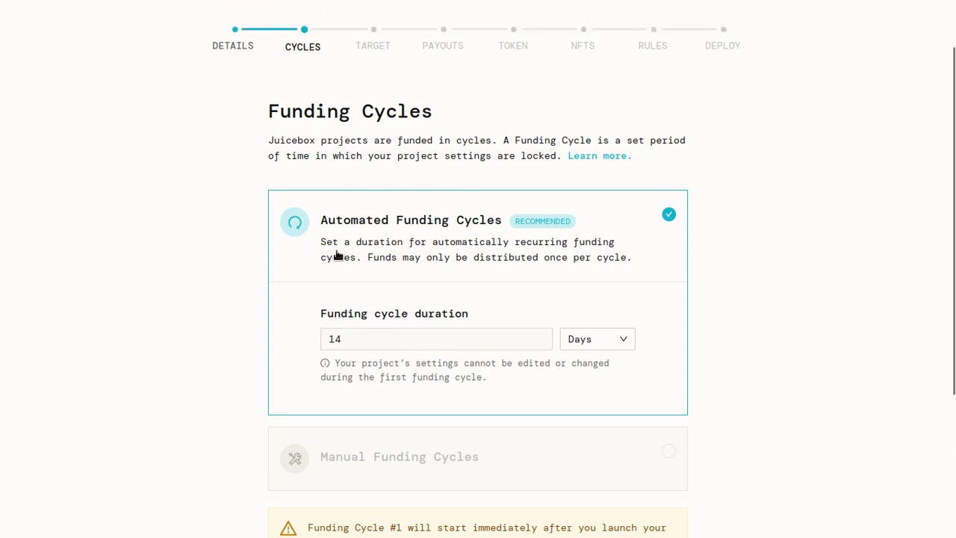
scroll(387, 292, down, 2)
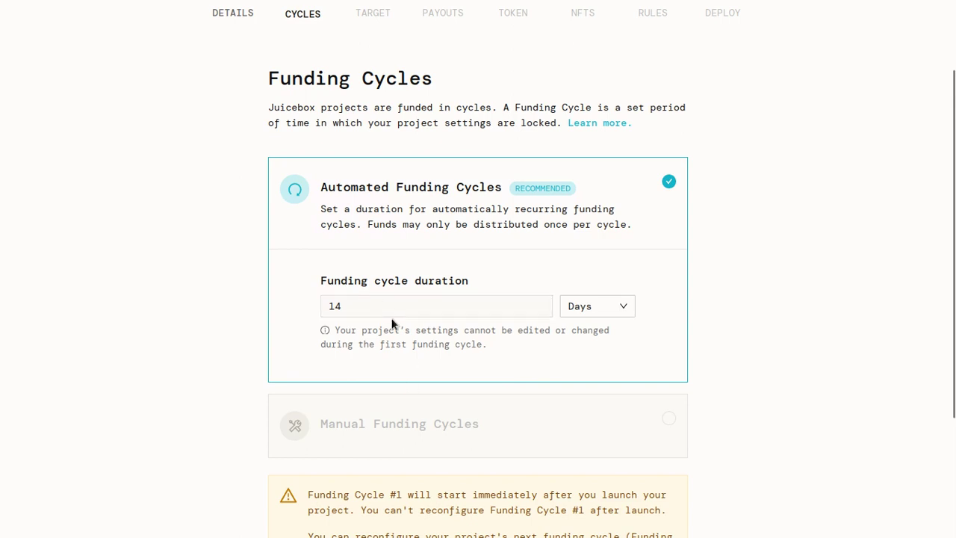
scroll(393, 351, down, 2)
scroll(393, 361, up, 1)
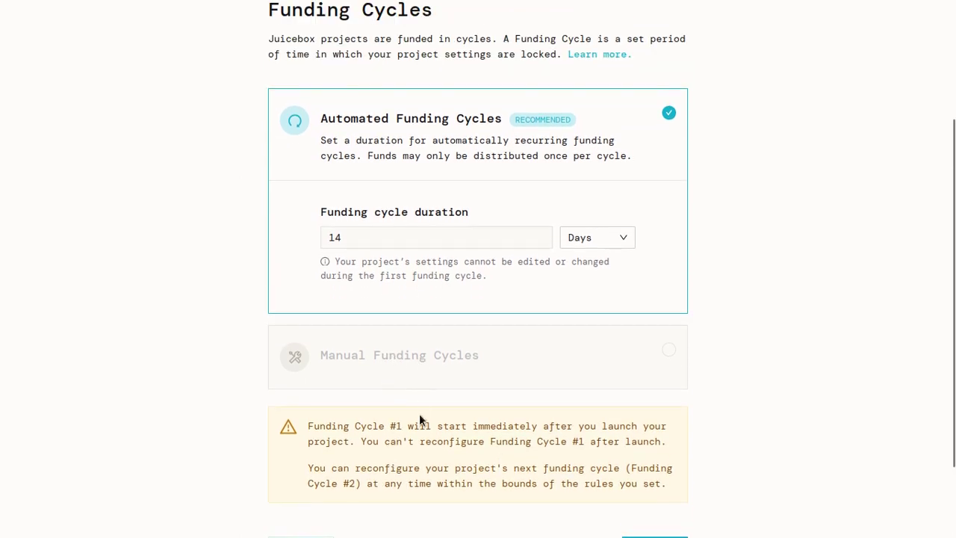
click(432, 373)
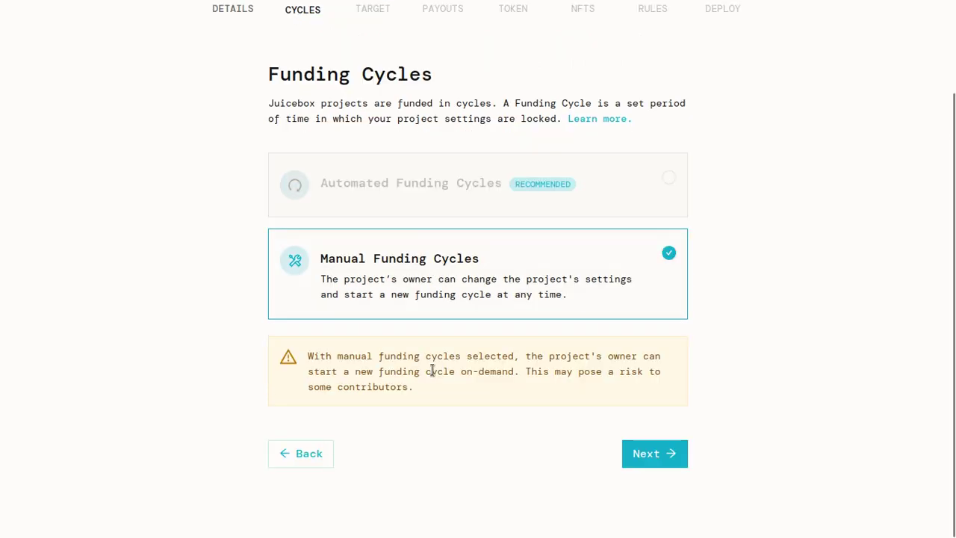
click(438, 189)
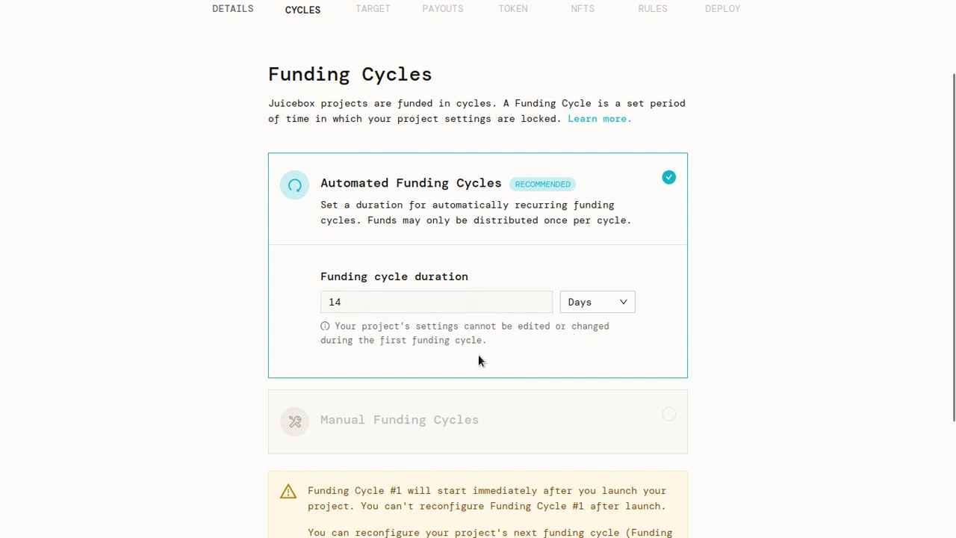
scroll(478, 373, down, 2)
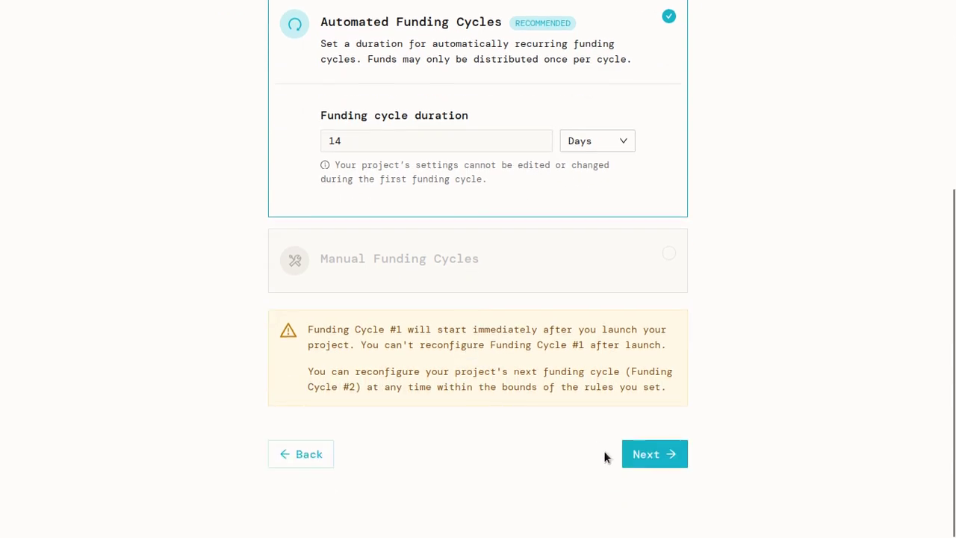
Step: On the Funding Target step, pick Specific Funding Target instead of Infinite
click(643, 453)
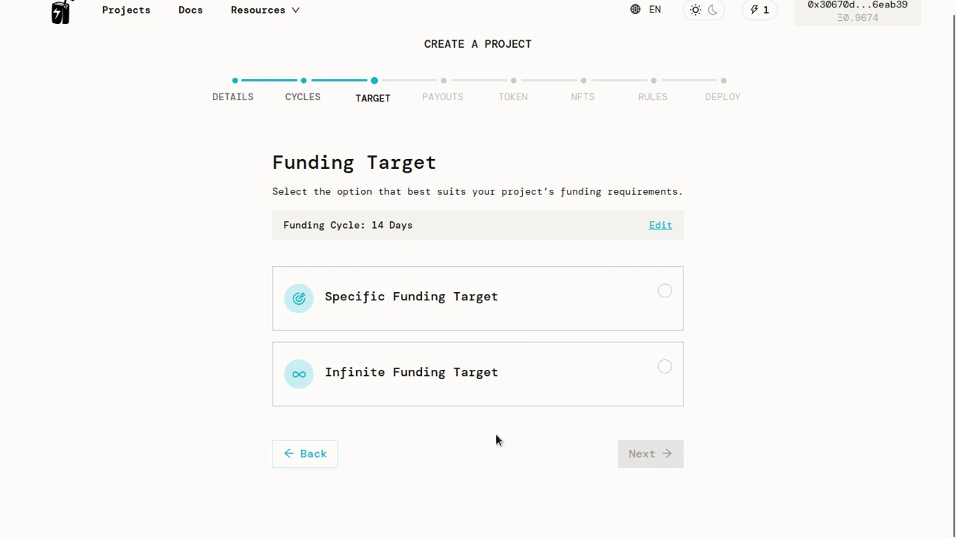
click(484, 383)
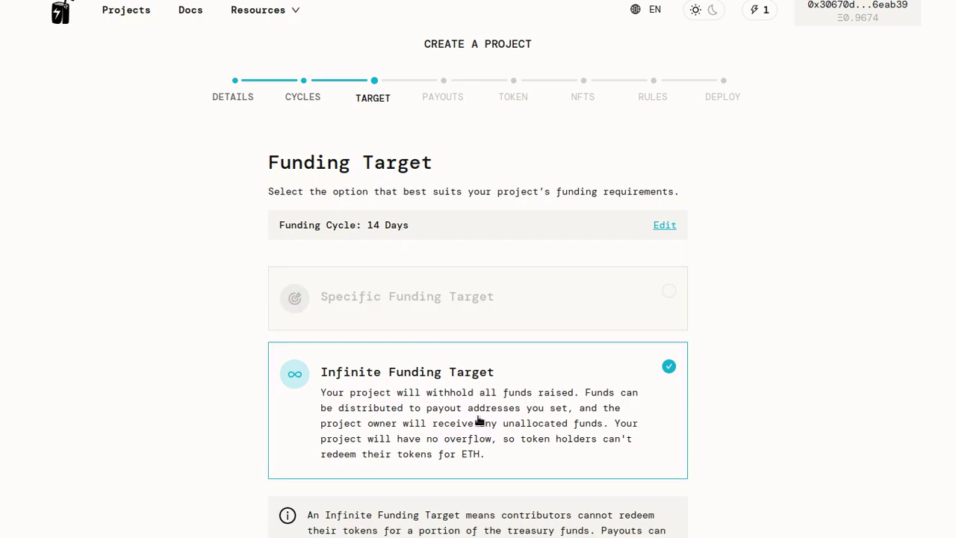
click(446, 305)
scroll(429, 329, down, 3)
scroll(401, 304, up, 3)
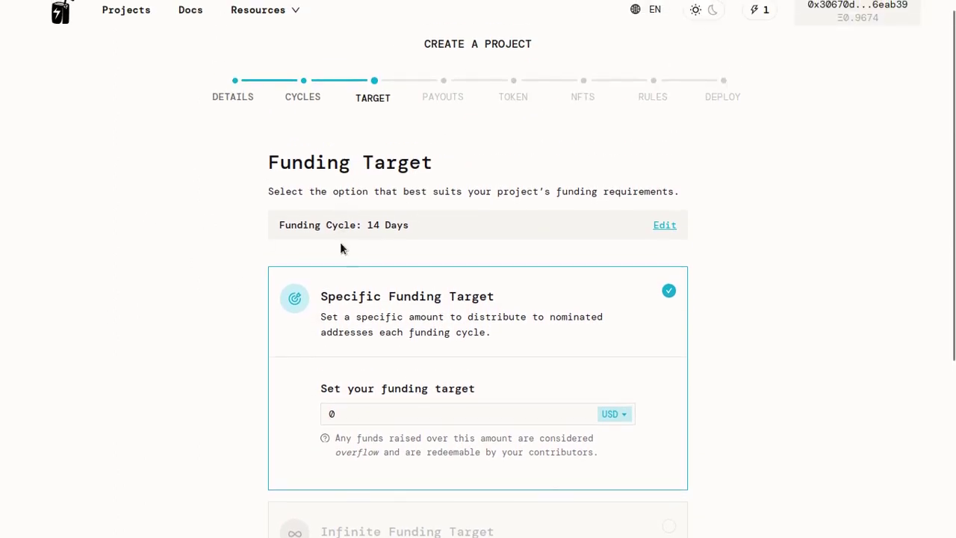
Step: Enter 10000 as the specific funding target amount
click(399, 408)
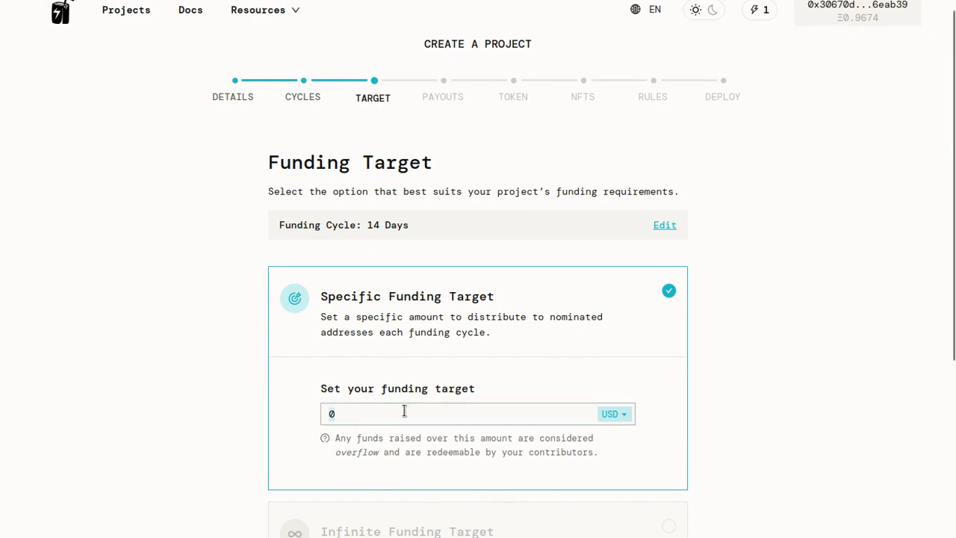
text(100000)
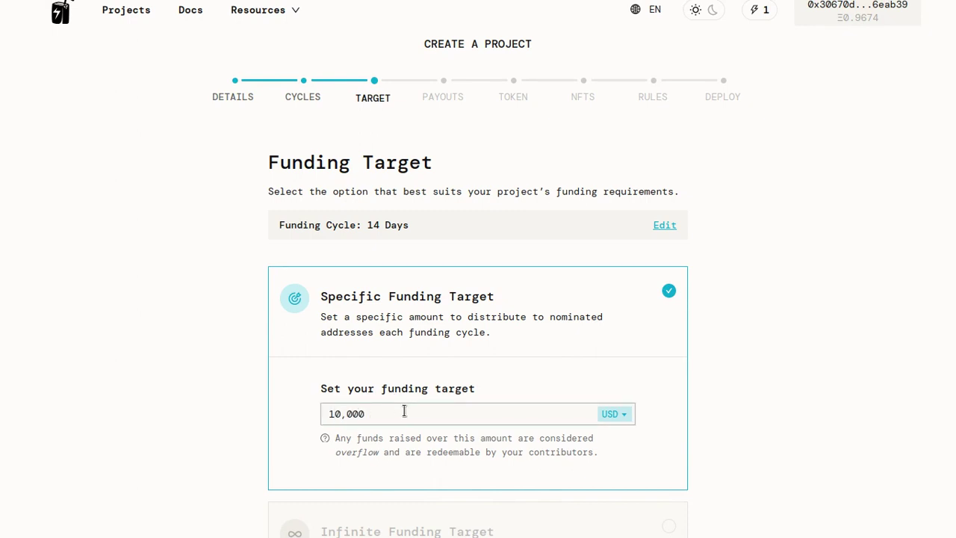
click(221, 404)
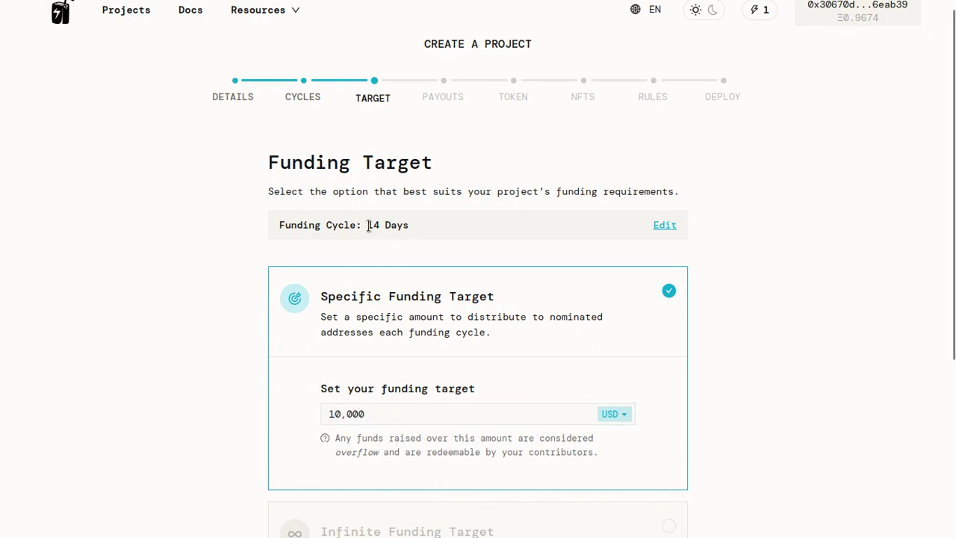
drag(364, 224, 416, 248)
click(420, 229)
scroll(410, 334, down, 1)
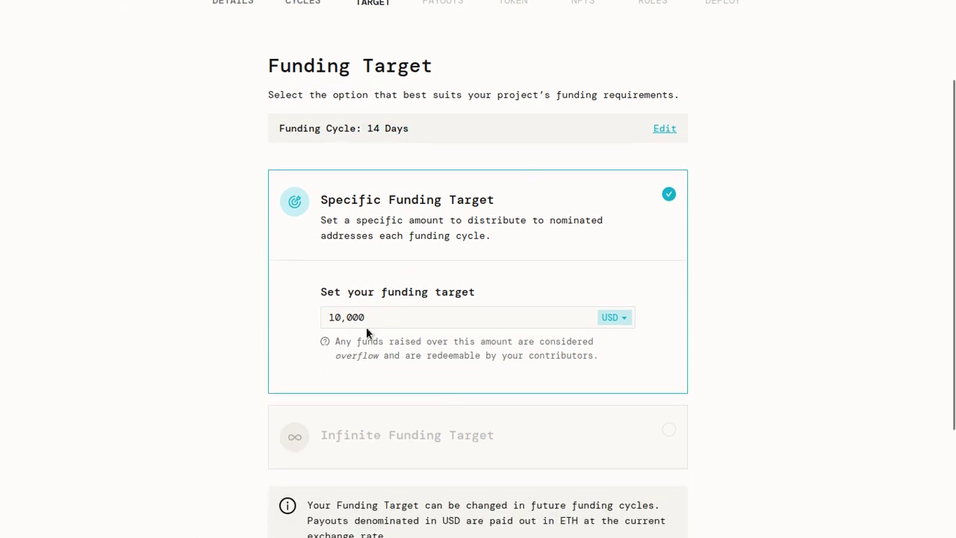
drag(367, 322, 299, 309)
click(245, 328)
Step: Try ETH as the target currency, then settle on a 10,000 USD target
click(609, 318)
double_click(540, 319)
text(10)
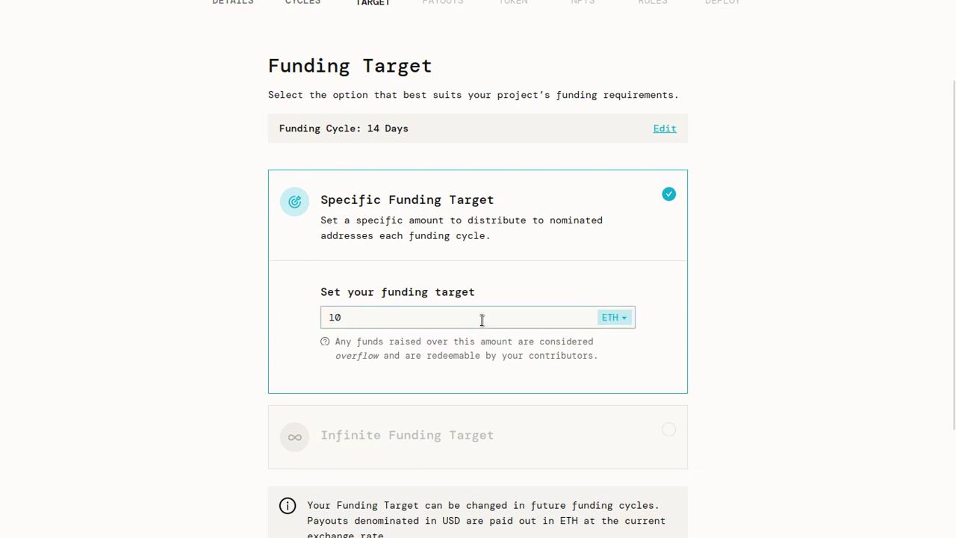
click(605, 317)
text(000)
drag(383, 319, 307, 319)
click(308, 321)
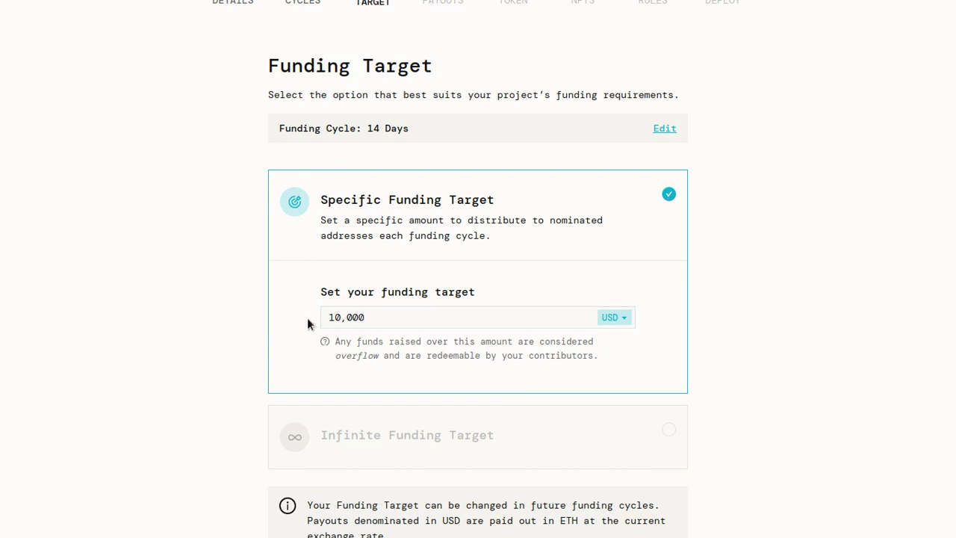
scroll(421, 299, down, 2)
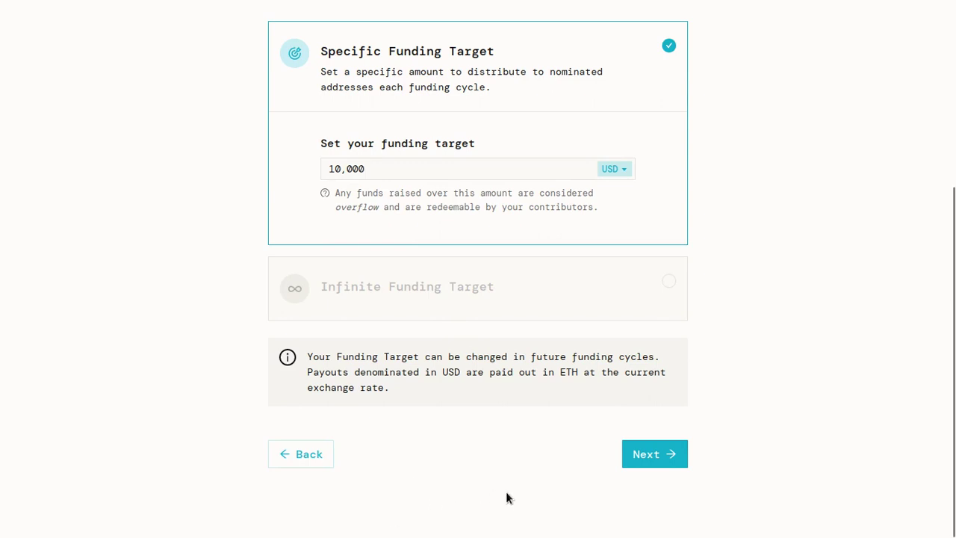
scroll(603, 480, up, 1)
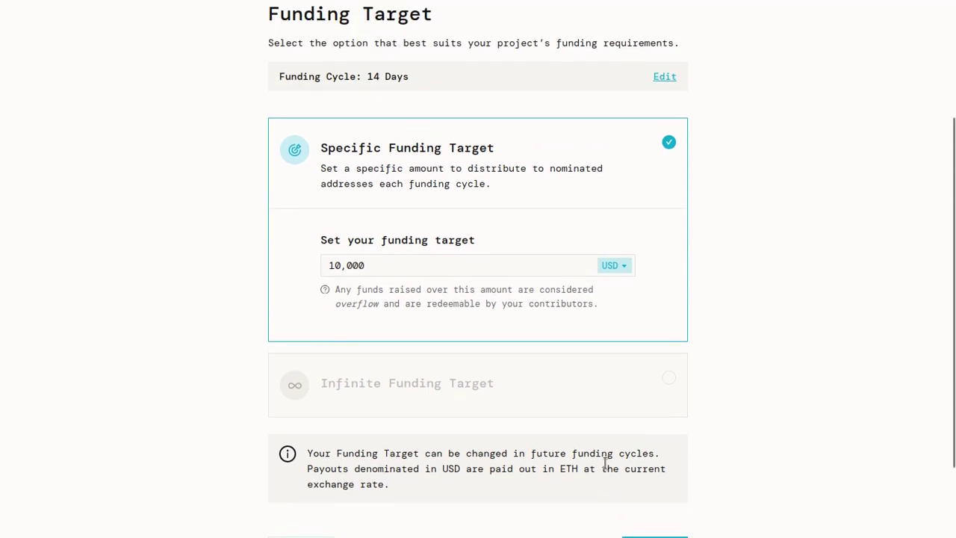
scroll(609, 448, down, 1)
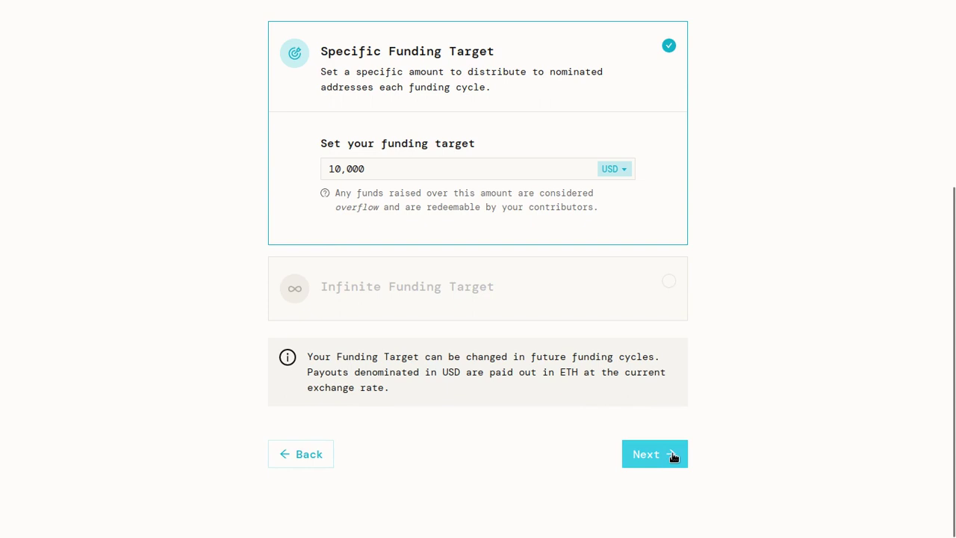
Step: Move on to the Payouts step and review the $10,000 funding target summary
click(673, 456)
scroll(730, 341, up, 1)
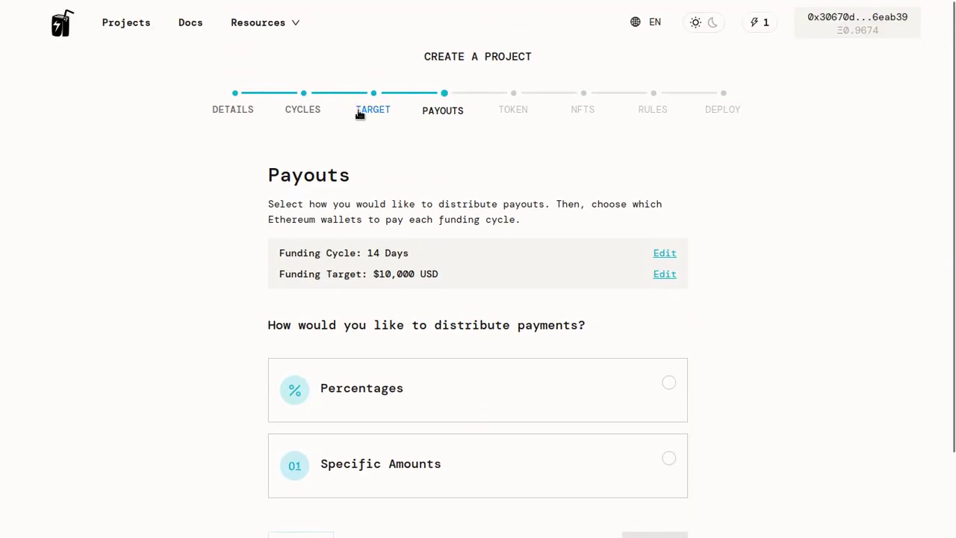
scroll(404, 165, down, 1)
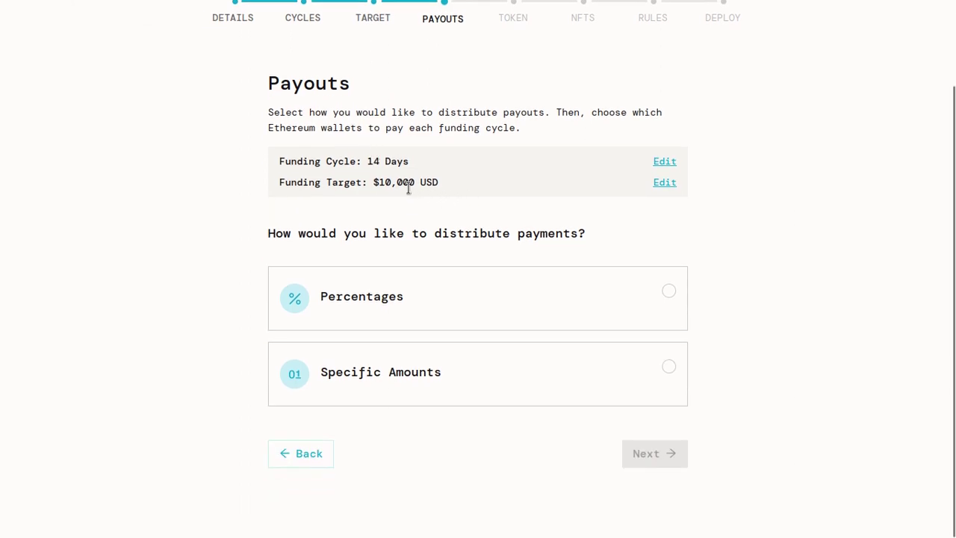
drag(376, 186, 426, 182)
Step: Switch payouts to specific amounts and discard a trial 3,000 payout without adding it
click(379, 389)
scroll(463, 386, down, 3)
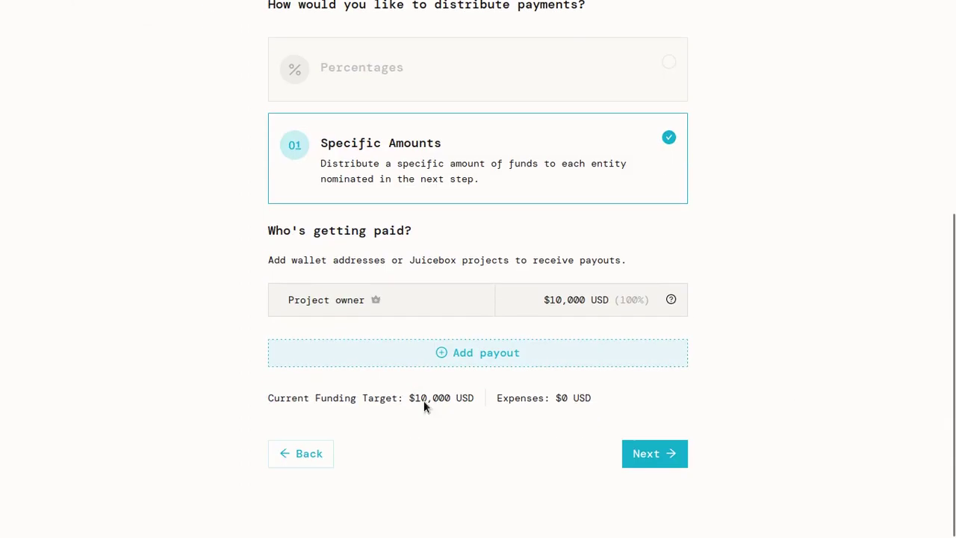
click(538, 353)
click(420, 270)
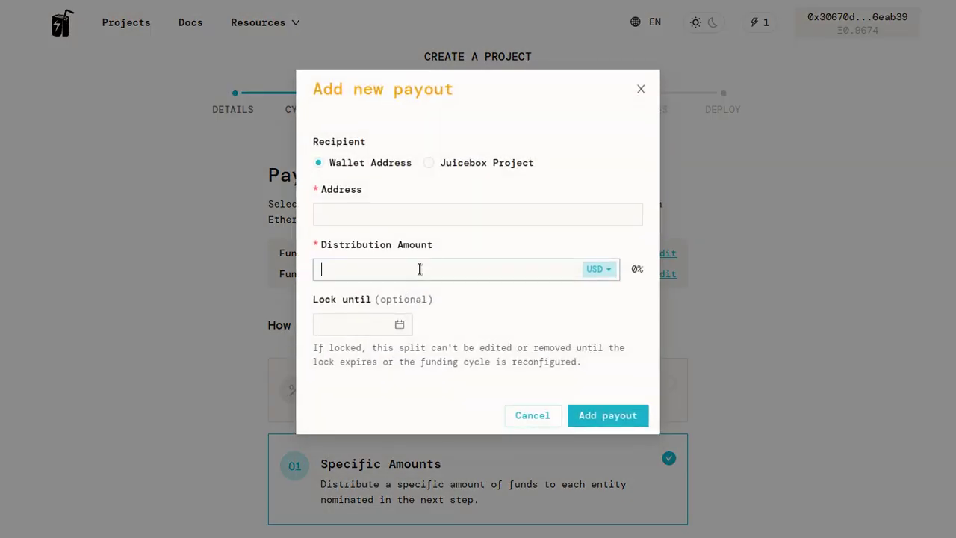
text(3000)
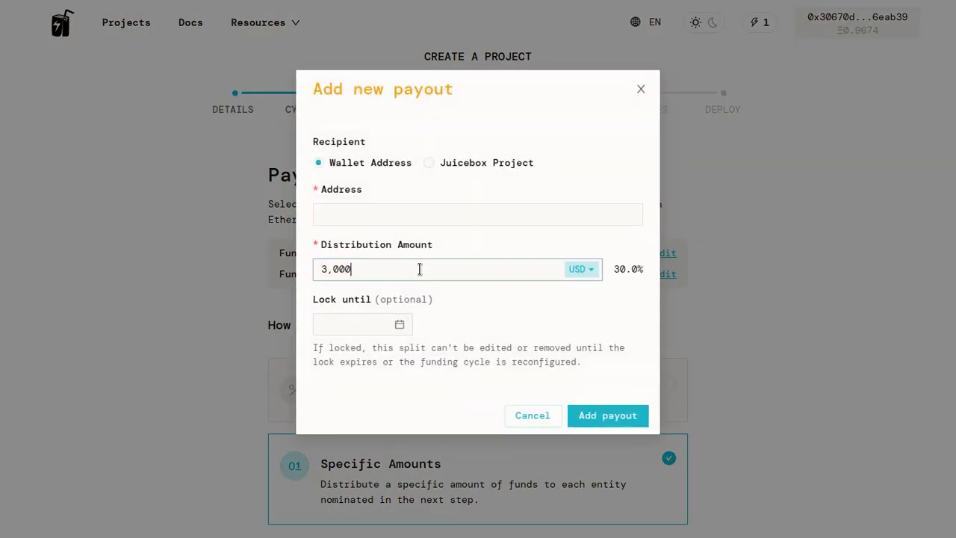
click(512, 416)
Step: Use percentage payouts and add a wallet recipient, entered by ENS name, taking 50%
click(468, 416)
scroll(467, 410, down, 3)
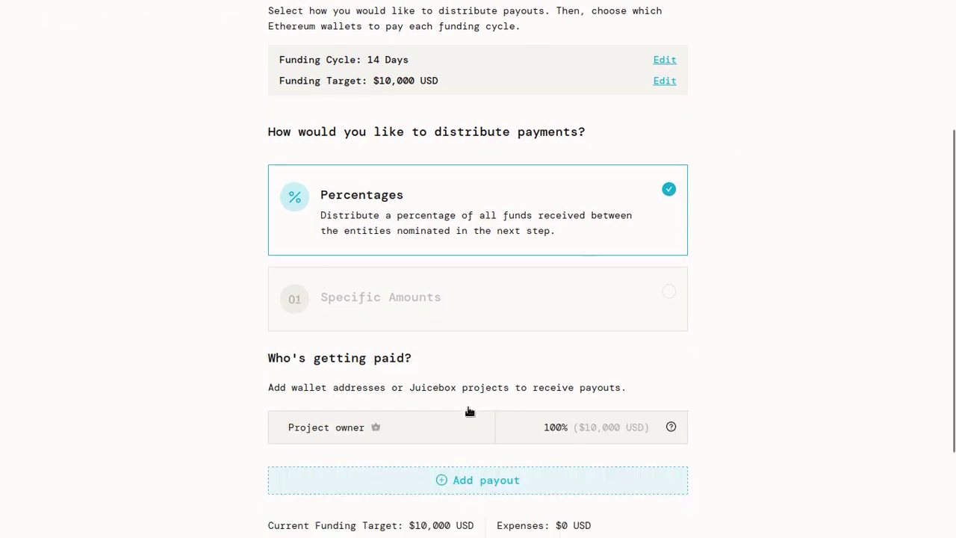
click(423, 478)
click(424, 214)
text(jango.eth)
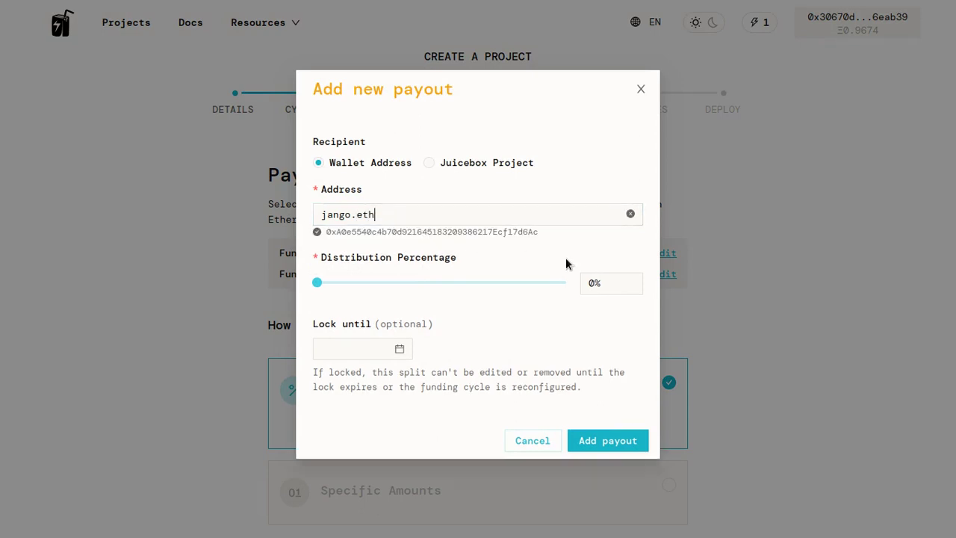
click(619, 286)
double_click(618, 286)
text(50)
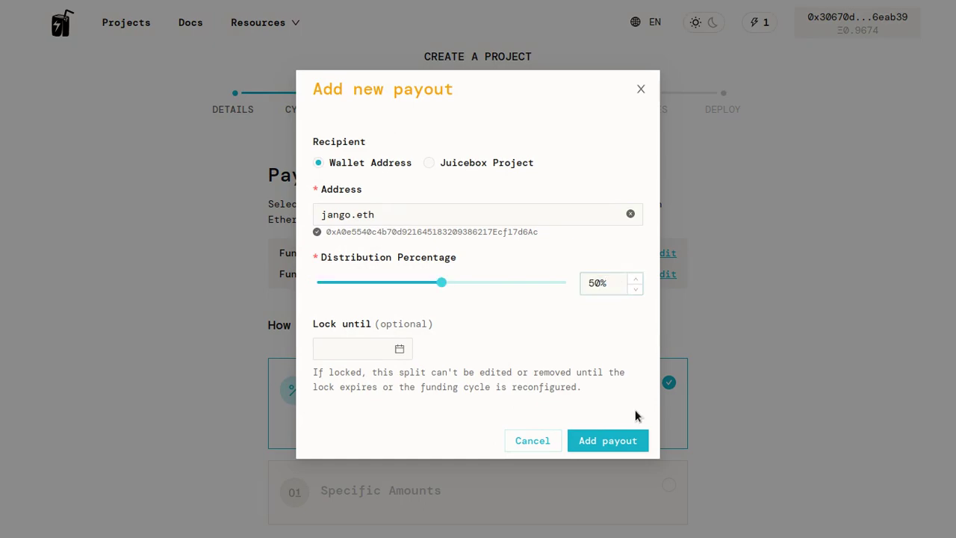
click(625, 440)
scroll(608, 410, down, 5)
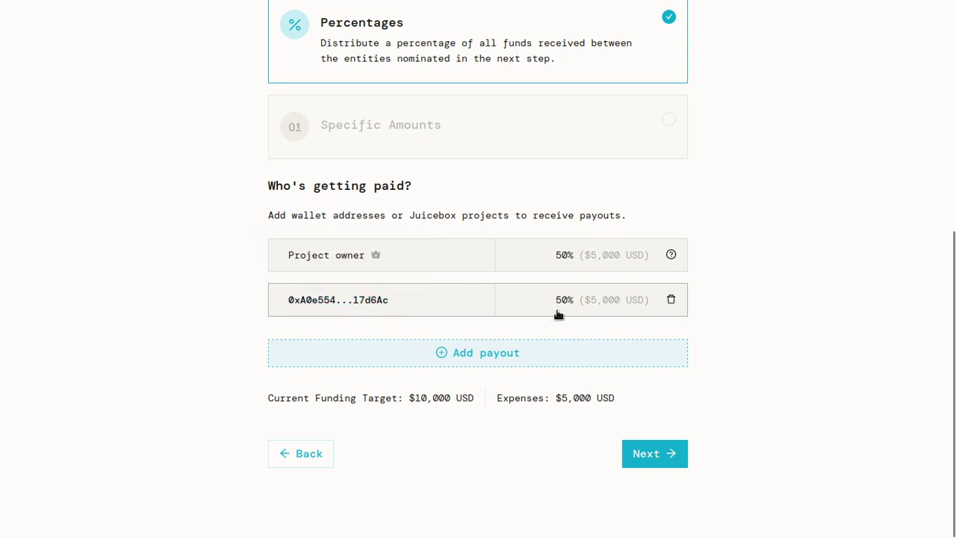
click(525, 347)
click(426, 162)
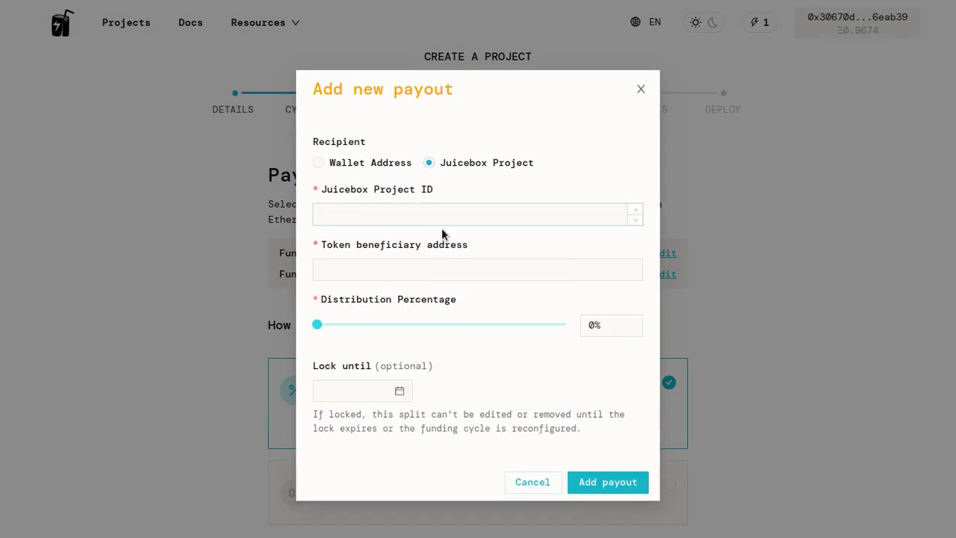
text(1)
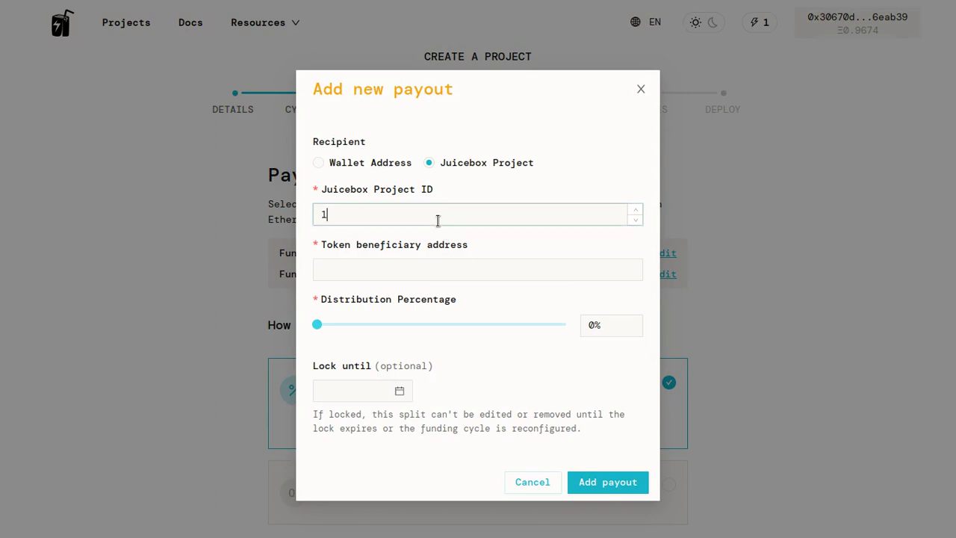
click(606, 327)
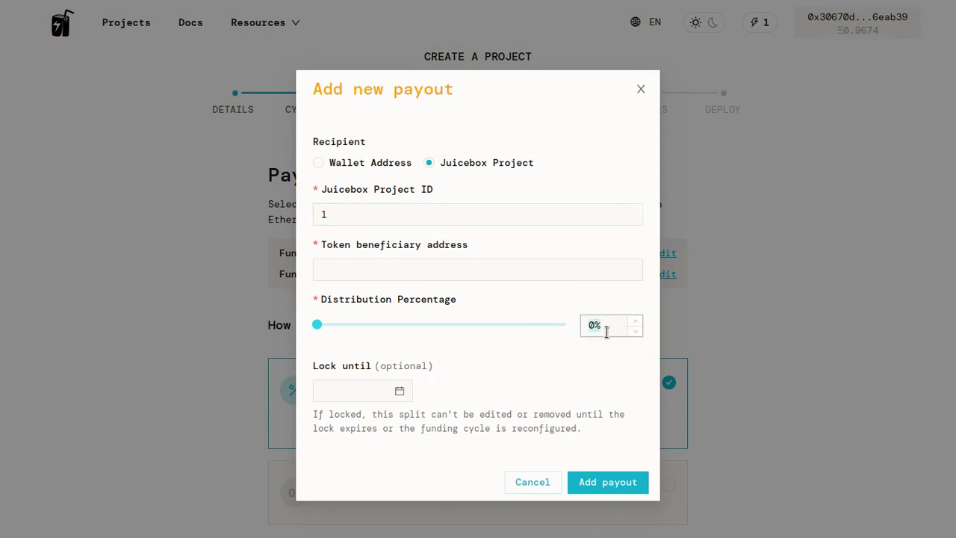
text(50)
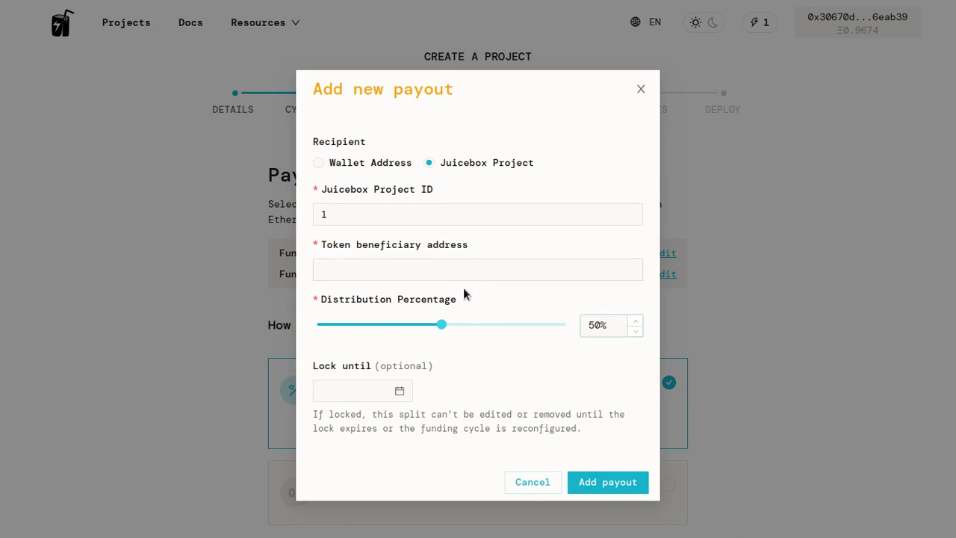
click(409, 211)
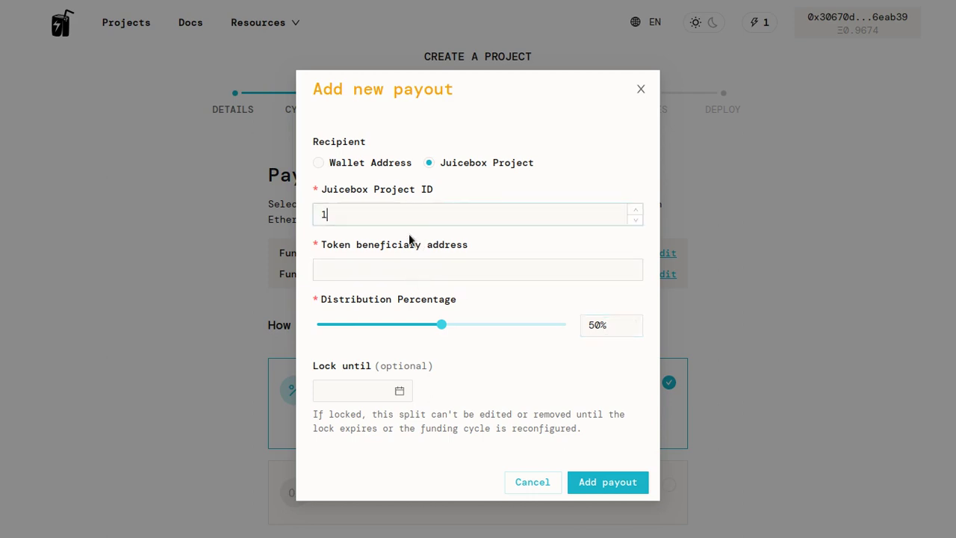
click(344, 272)
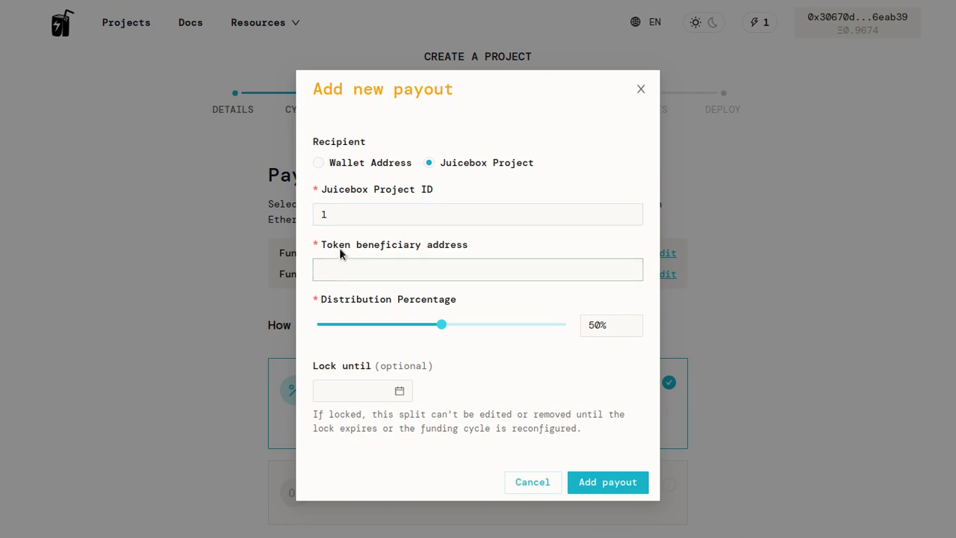
drag(332, 246, 510, 250)
click(510, 251)
click(462, 277)
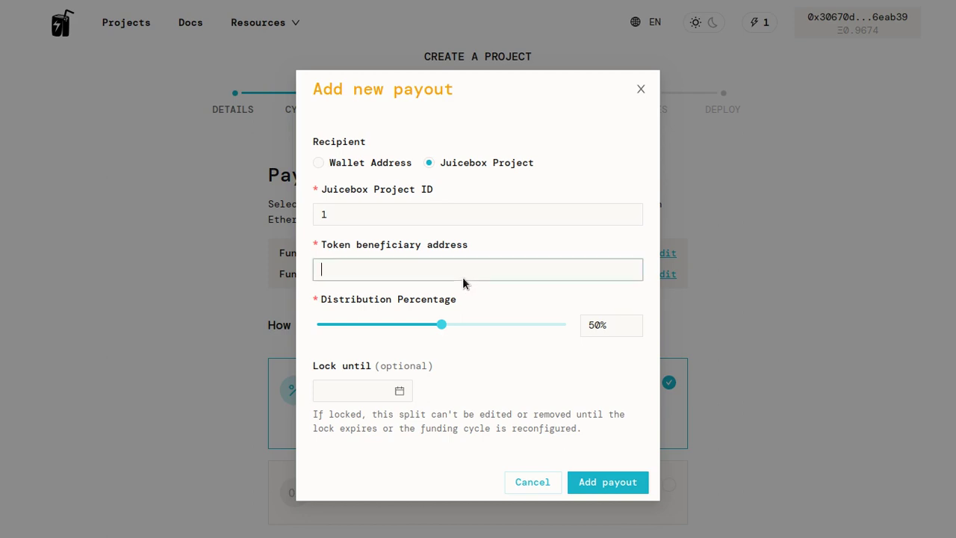
text(filipv.eth)
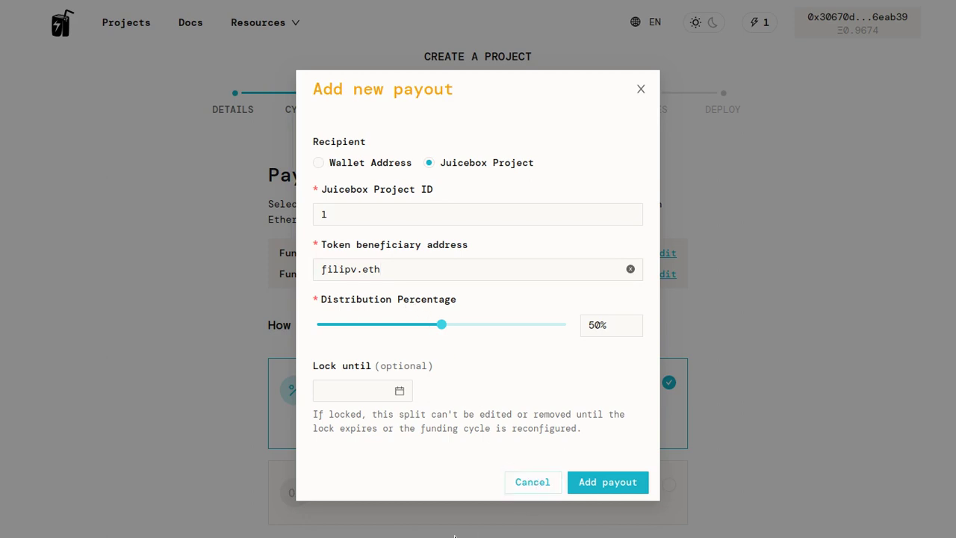
Step: Discard the pending payout, go to the Token step, and select Default Token Settings
click(529, 486)
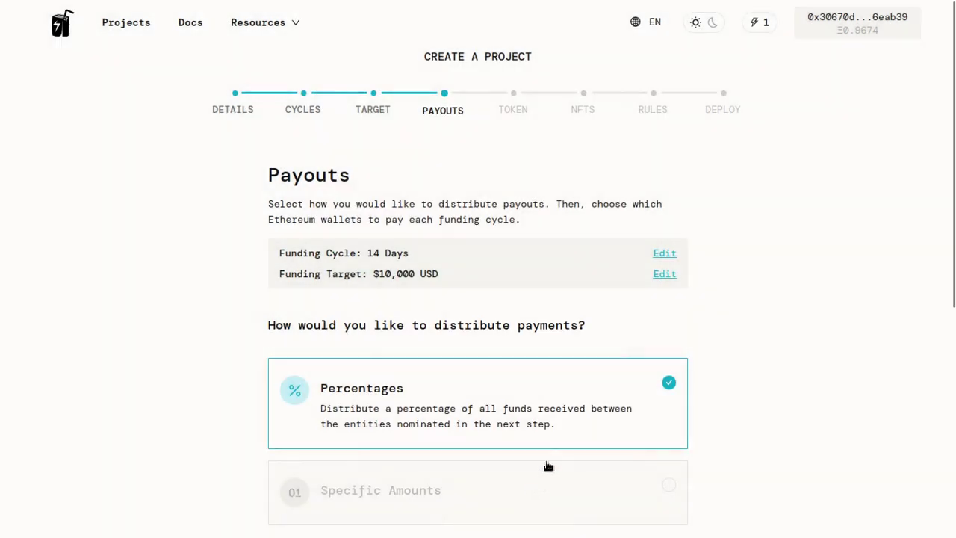
scroll(546, 466, down, 5)
click(643, 449)
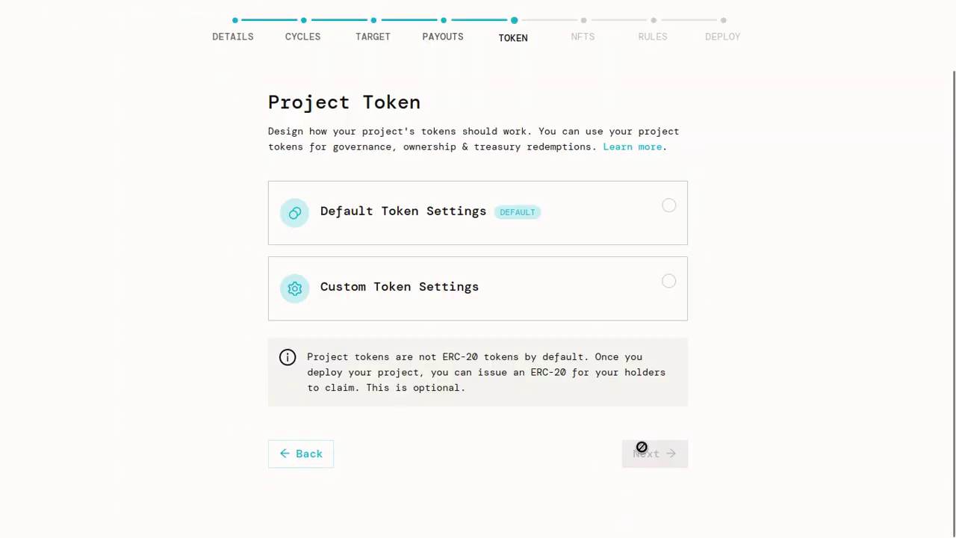
scroll(774, 398, up, 2)
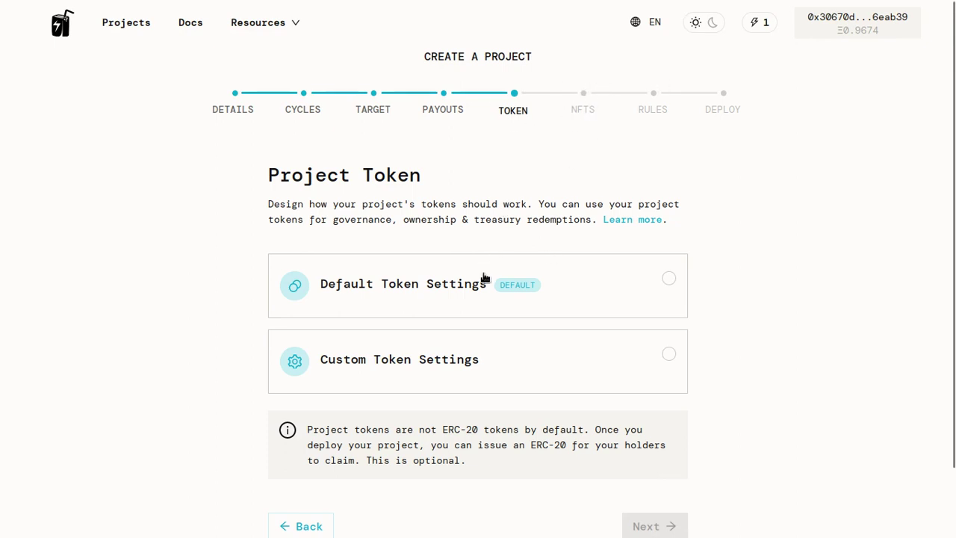
click(472, 299)
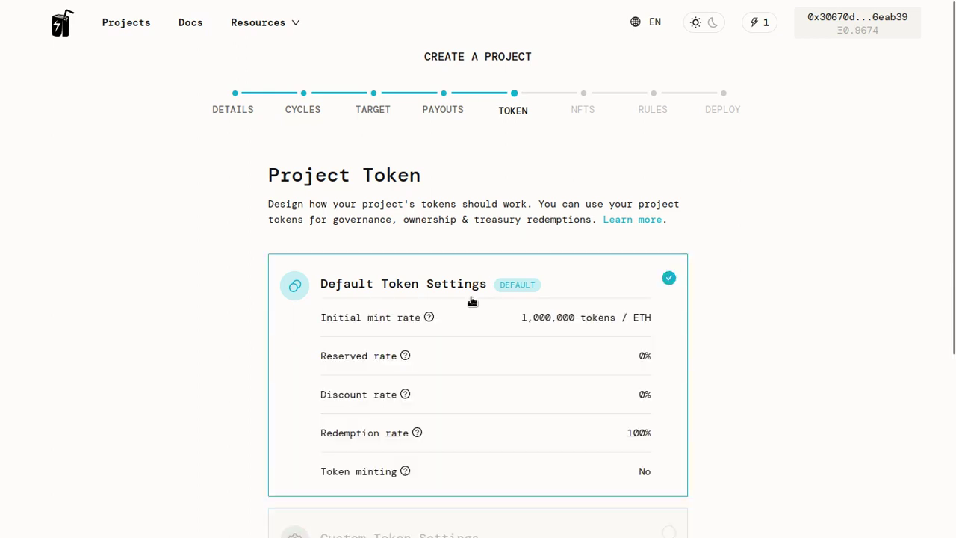
scroll(472, 300, down, 1)
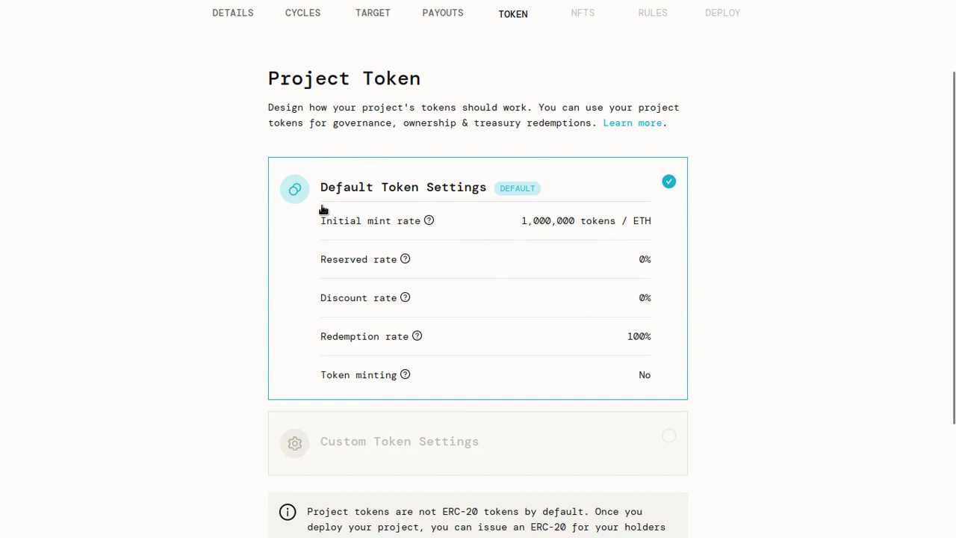
scroll(389, 258, down, 3)
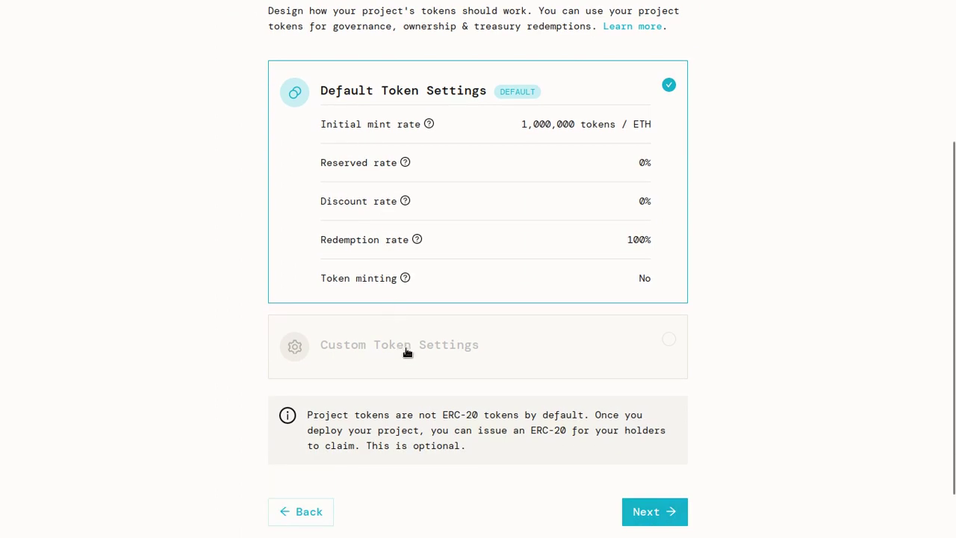
Step: Switch to custom token settings and review the 1,000,000 initial mint rate
click(408, 352)
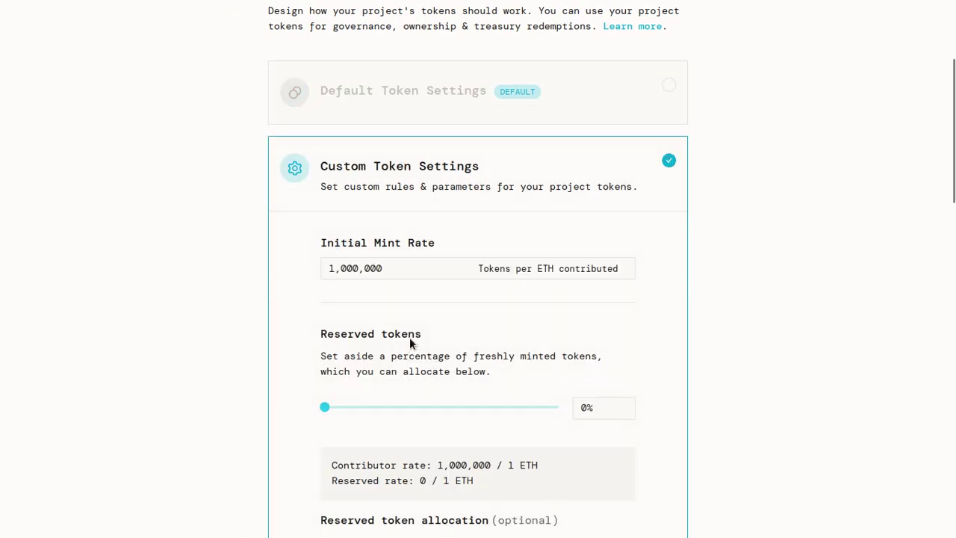
scroll(415, 314, down, 2)
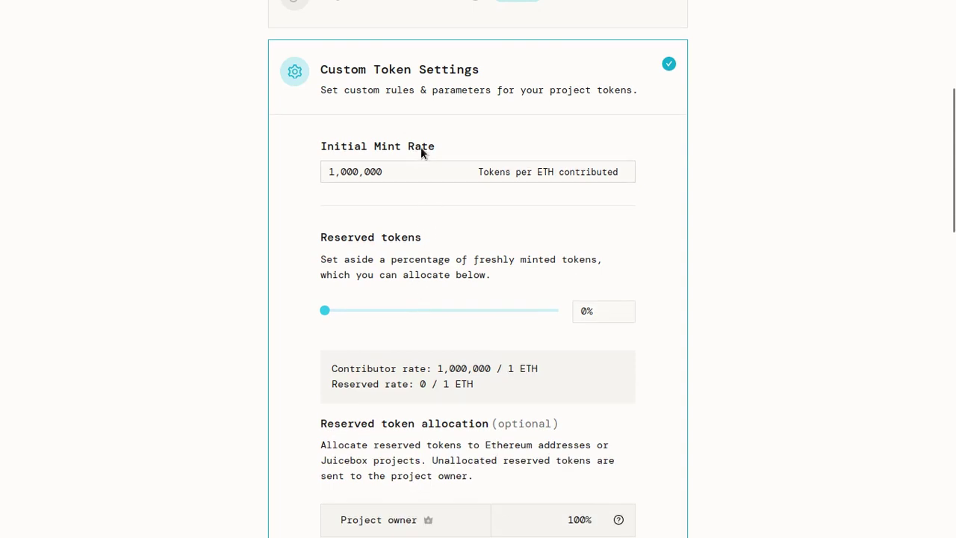
drag(432, 149, 320, 144)
click(320, 143)
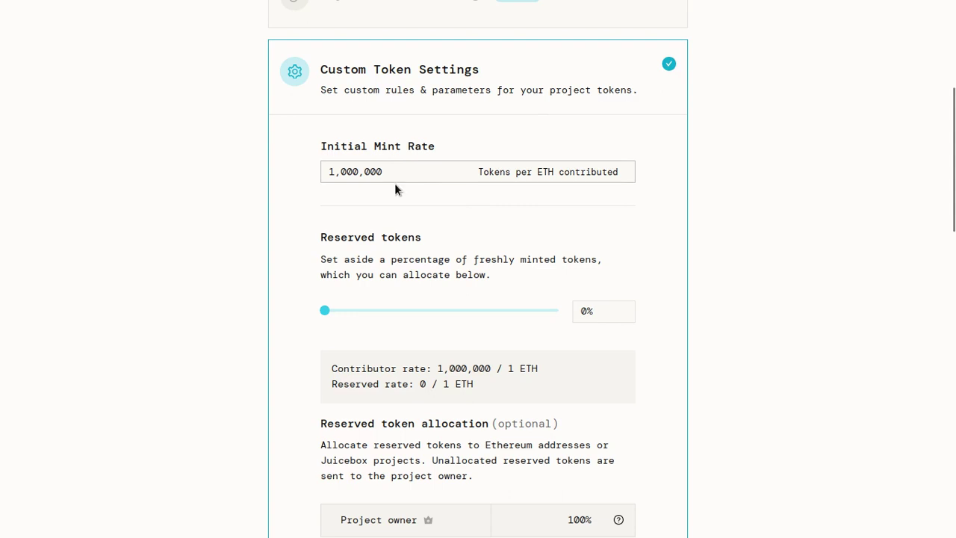
scroll(394, 216, down, 2)
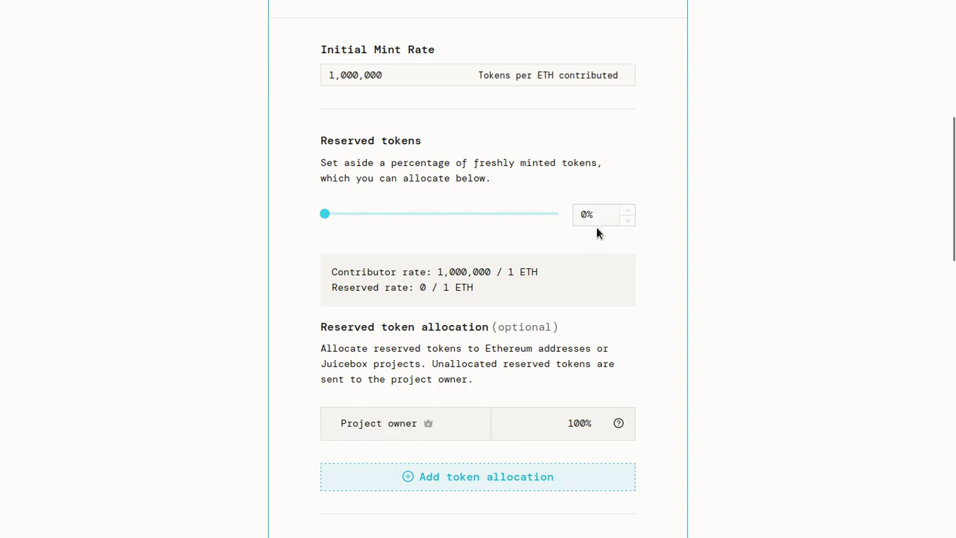
click(398, 75)
drag(401, 74, 267, 75)
click(270, 80)
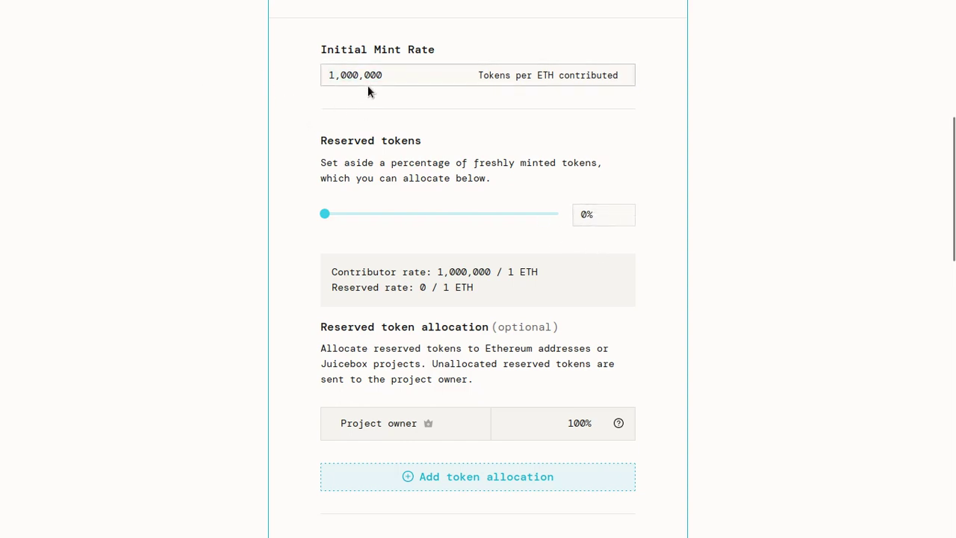
Step: Set reserved tokens to 40%, leaving contributors 600,000 and the reserve 400,000 tokens per ETH
click(596, 216)
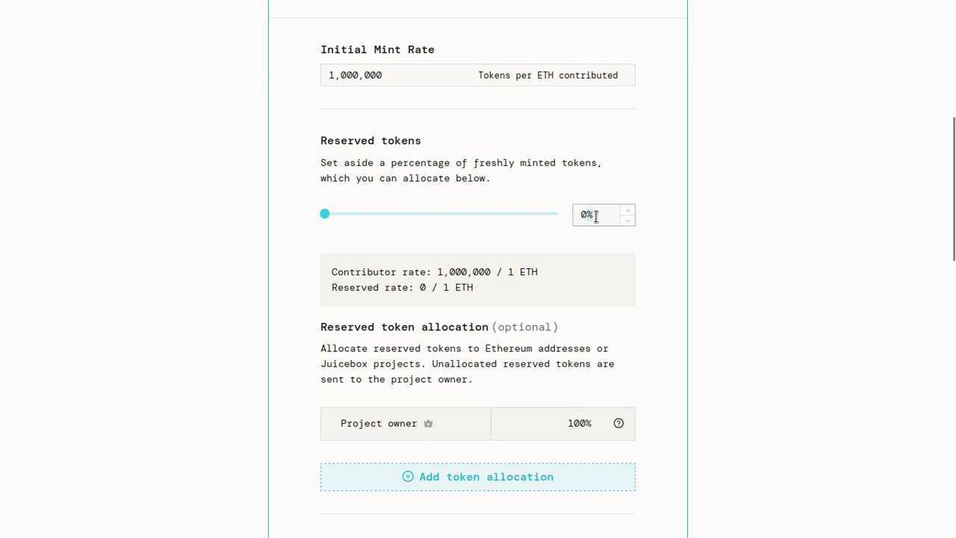
double_click(595, 216)
text(40)
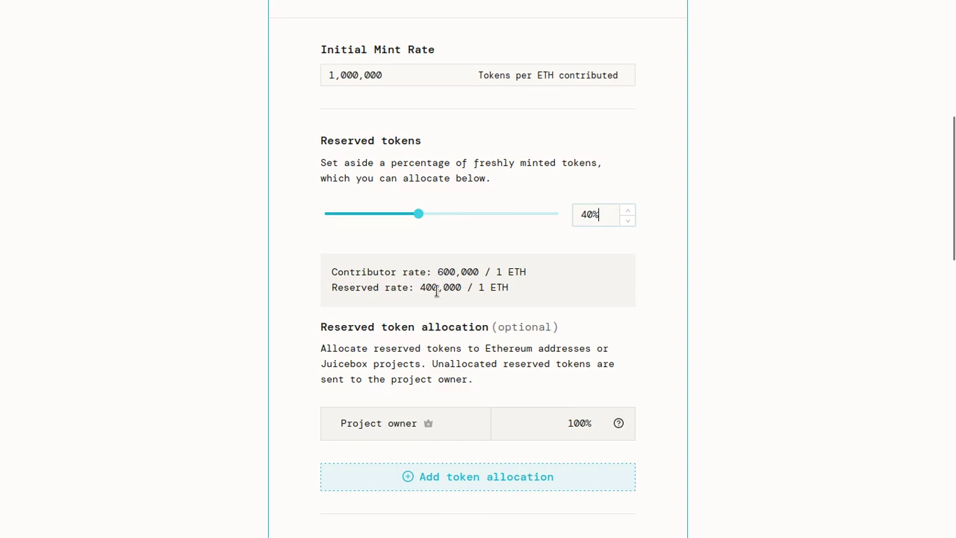
drag(437, 272, 491, 271)
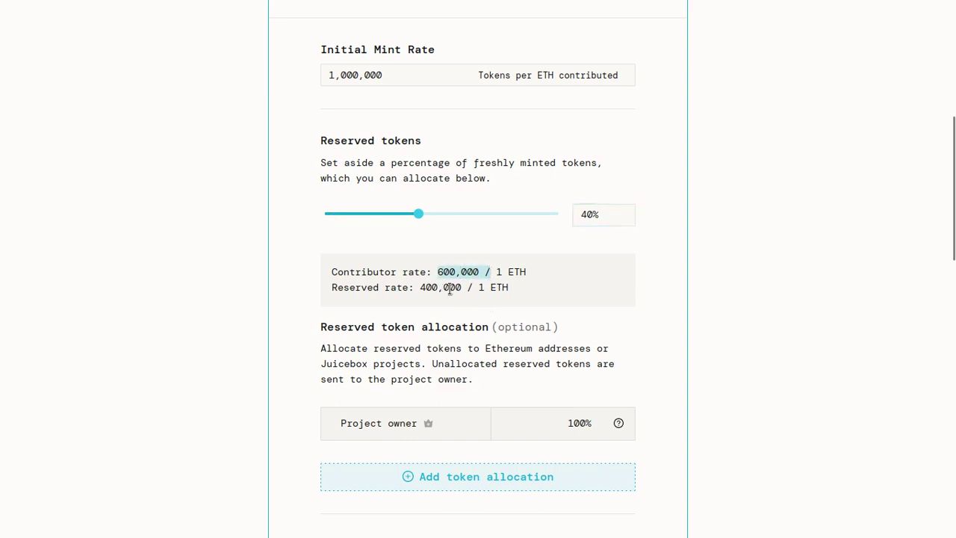
drag(604, 213, 543, 239)
drag(421, 287, 502, 301)
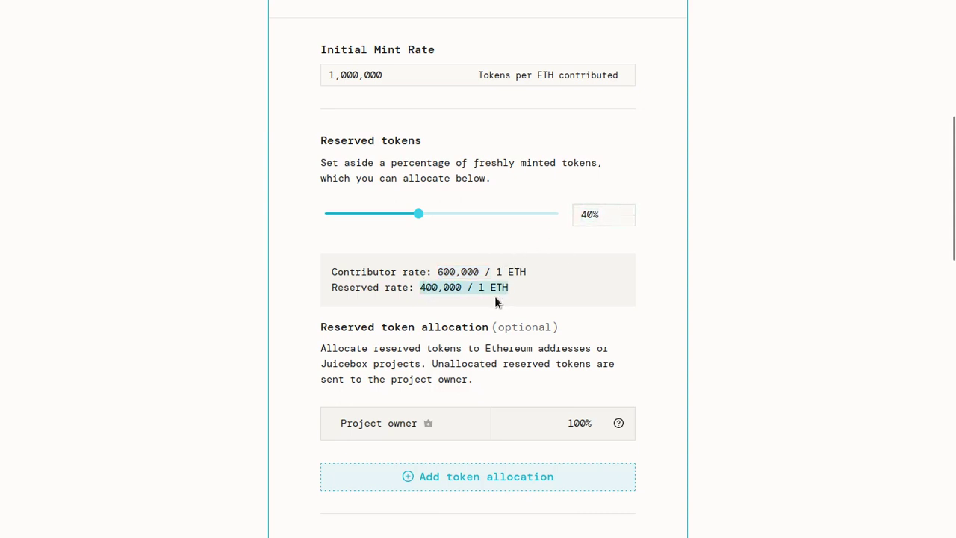
click(493, 296)
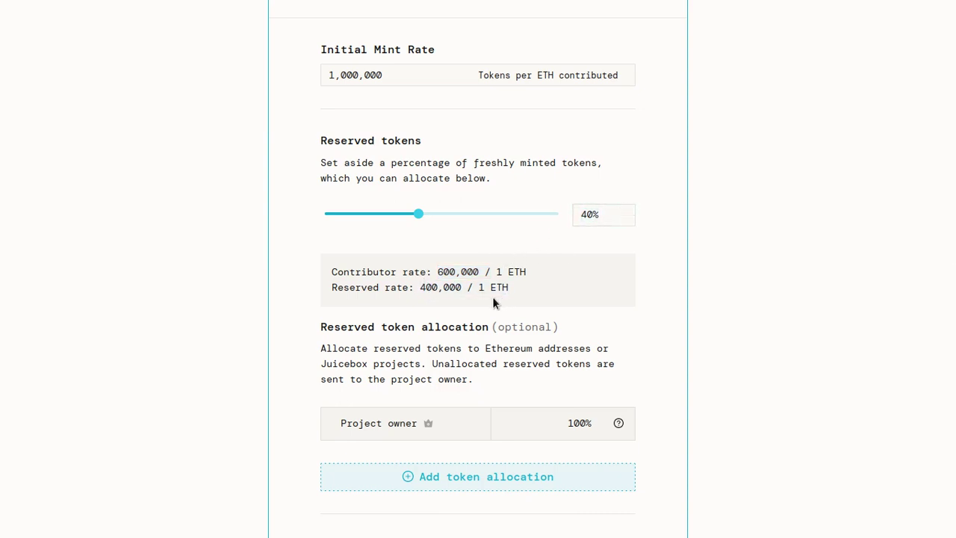
scroll(492, 300, down, 3)
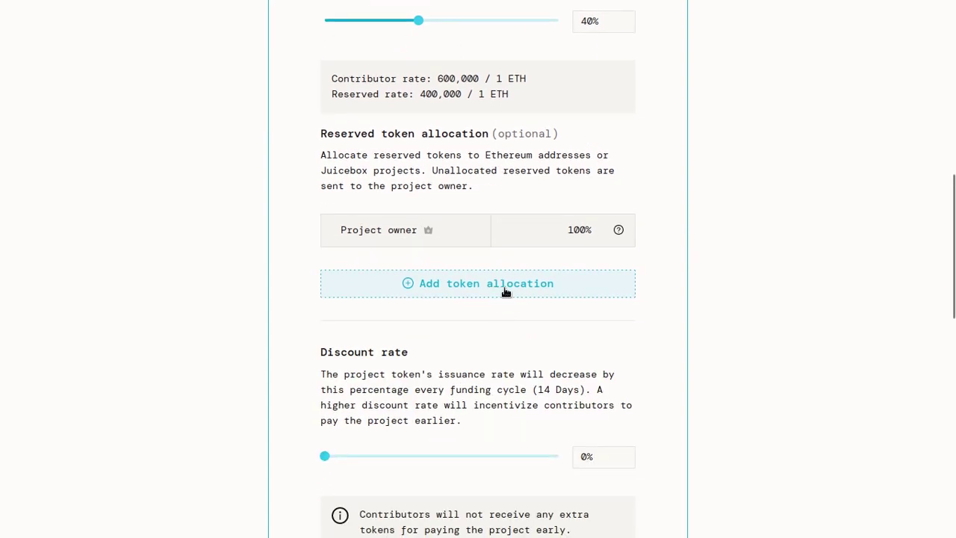
Step: Add a reserved token allocation giving a wallet's ENS address 50% distribution
click(505, 290)
click(465, 218)
text(jango.eth)
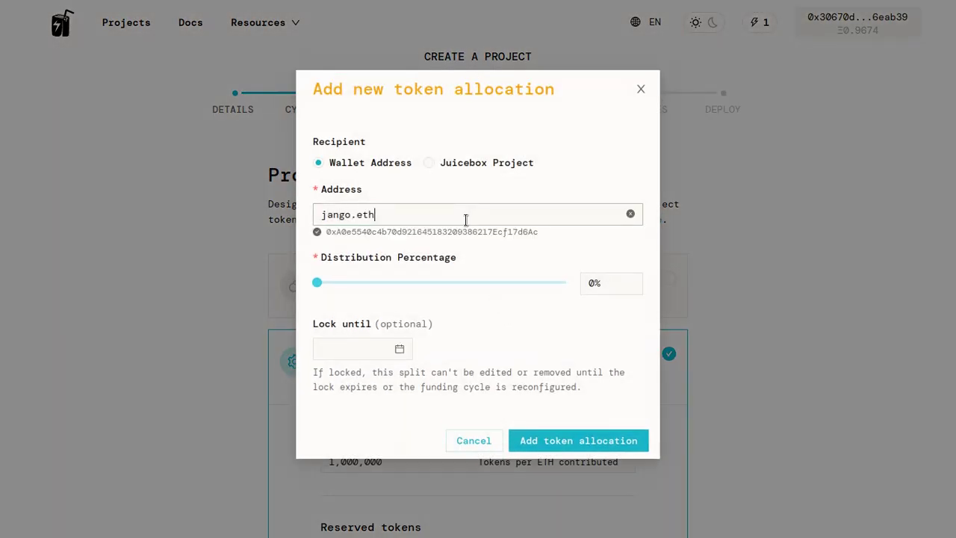
double_click(612, 285)
text(50)
click(591, 440)
scroll(586, 418, down, 4)
scroll(578, 400, down, 3)
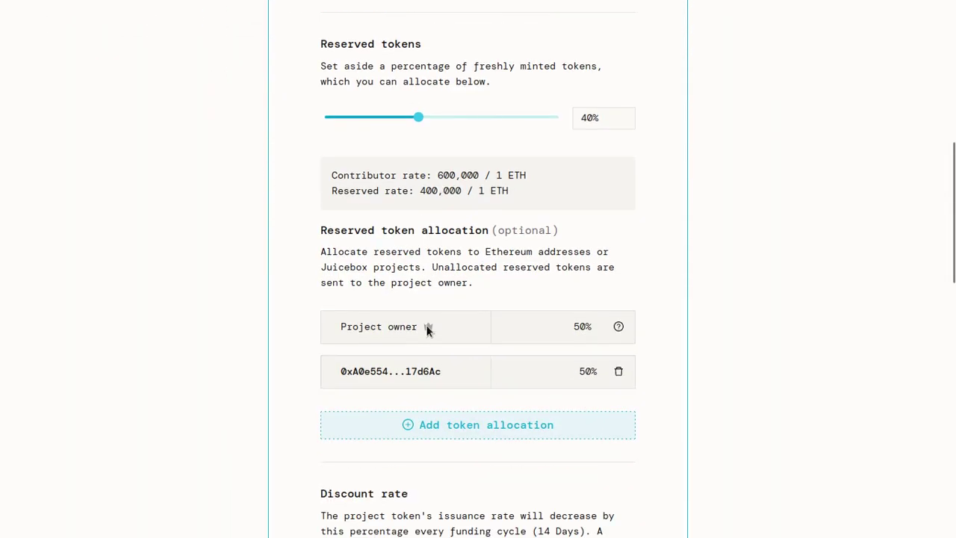
Step: Start a second allocation to a Juicebox project recipient, then cancel it
click(432, 425)
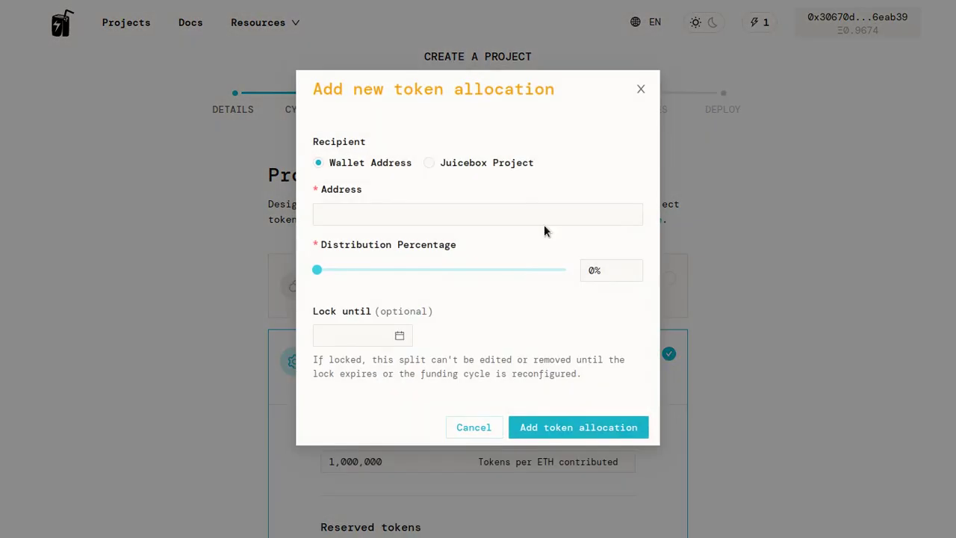
click(479, 168)
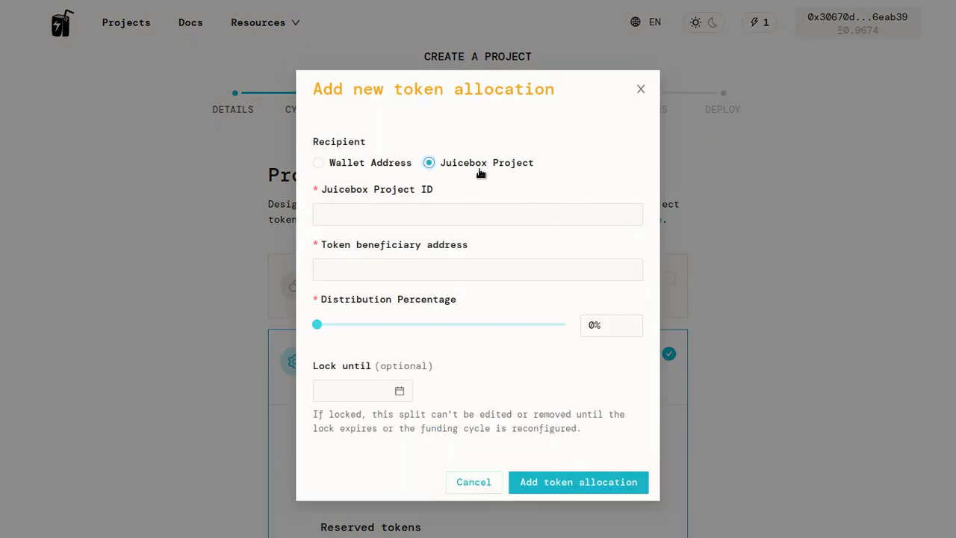
click(482, 482)
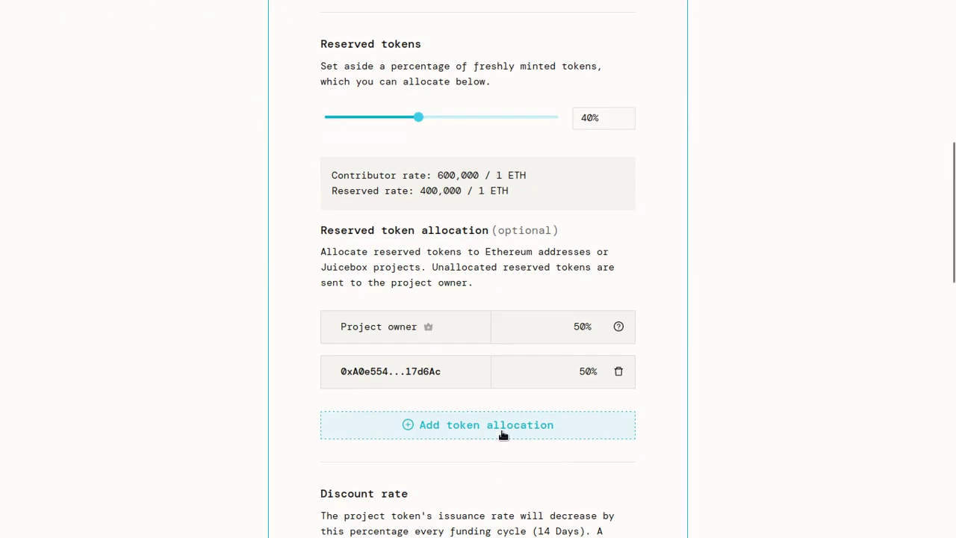
scroll(504, 433, down, 3)
scroll(478, 396, down, 3)
scroll(506, 263, up, 1)
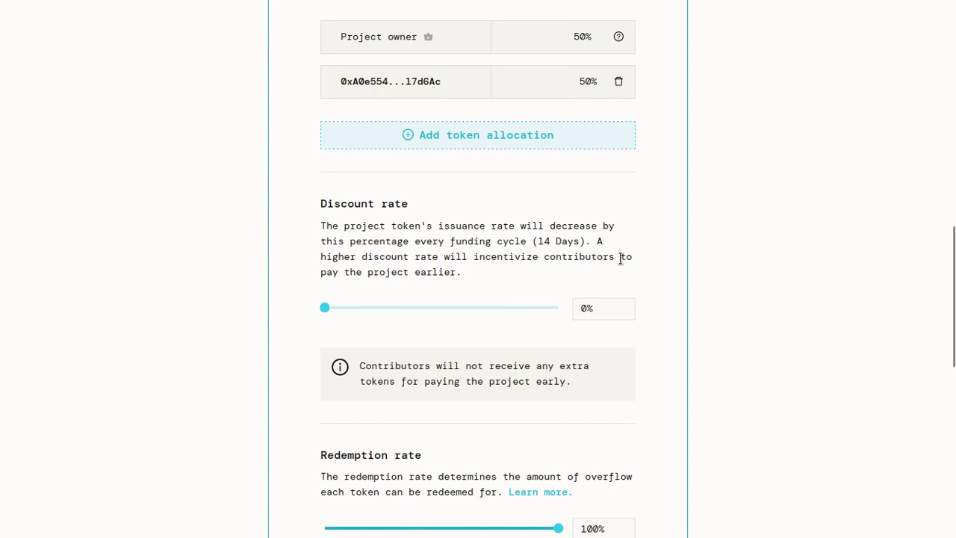
scroll(748, 270, up, 6)
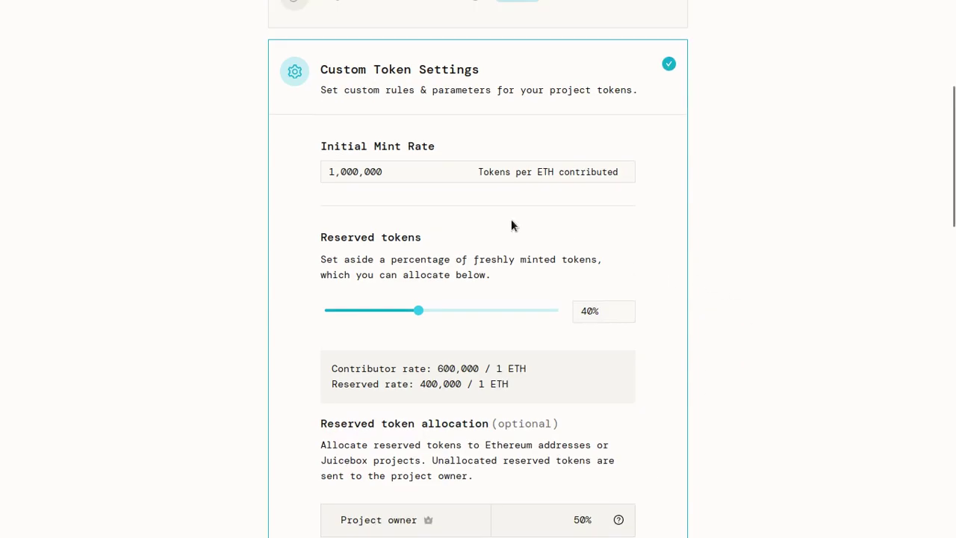
drag(436, 180, 237, 153)
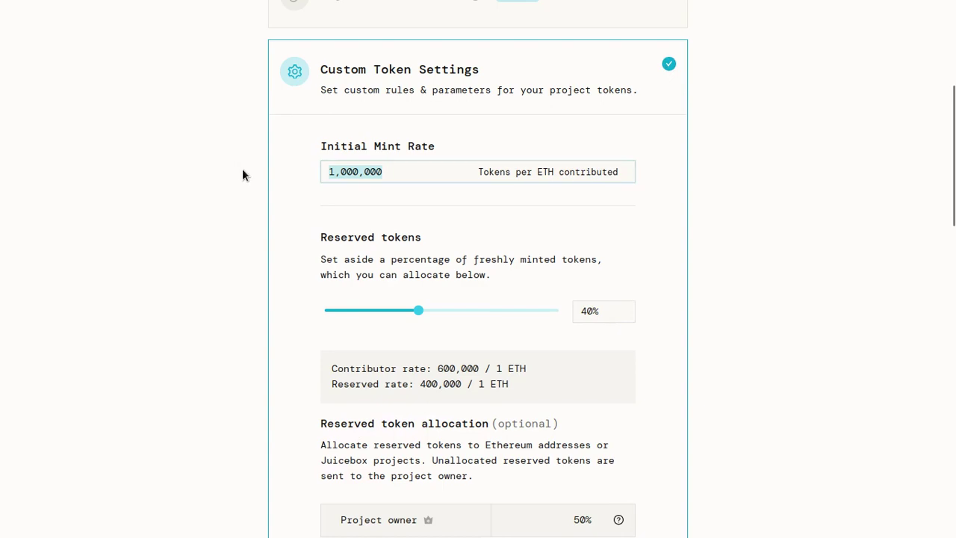
click(245, 170)
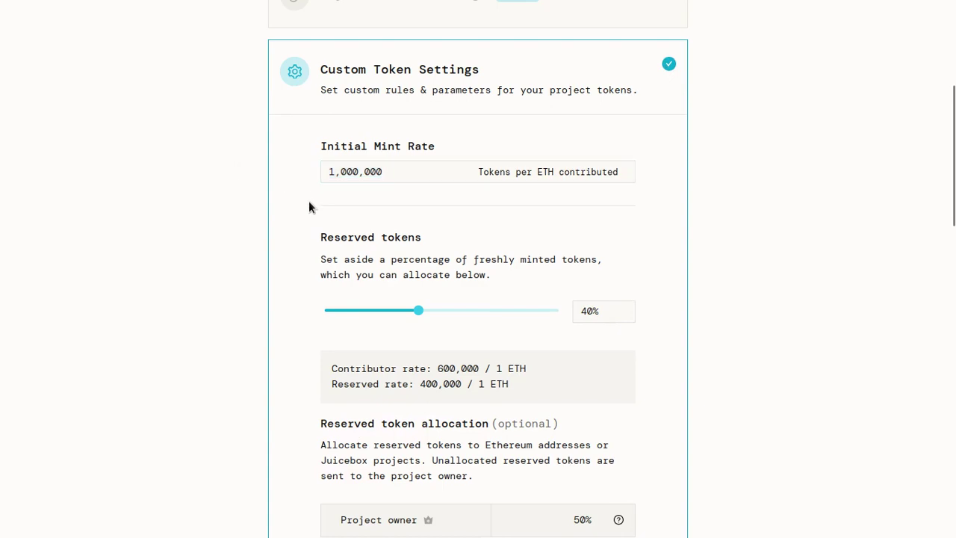
scroll(308, 202, down, 6)
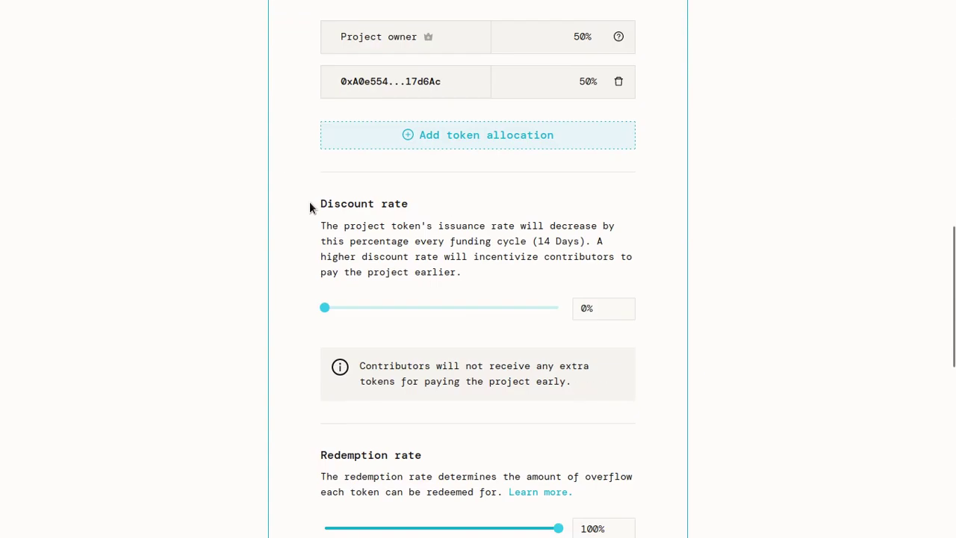
click(612, 310)
double_click(612, 310)
text(5)
click(729, 376)
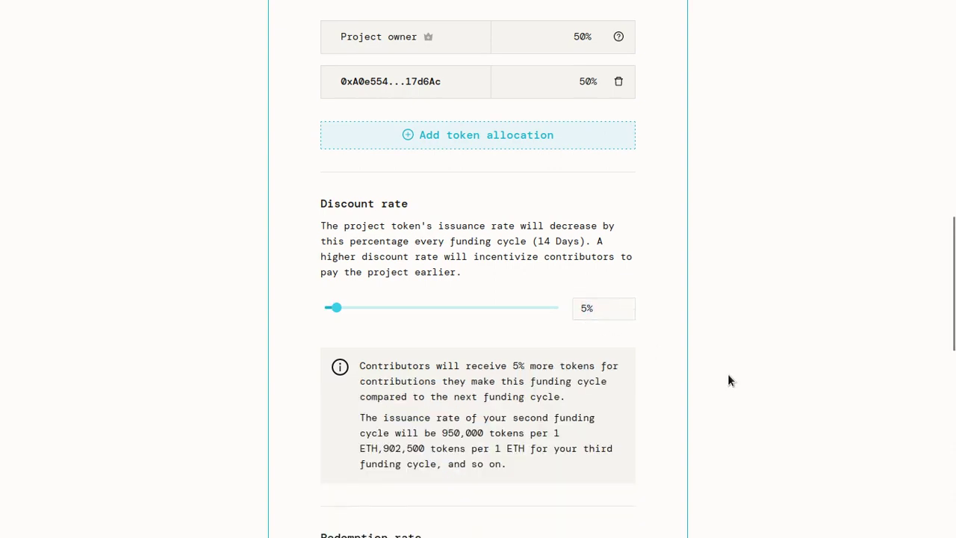
scroll(681, 363, down, 1)
scroll(682, 363, up, 6)
scroll(681, 363, up, 4)
scroll(410, 363, down, 5)
scroll(416, 334, down, 5)
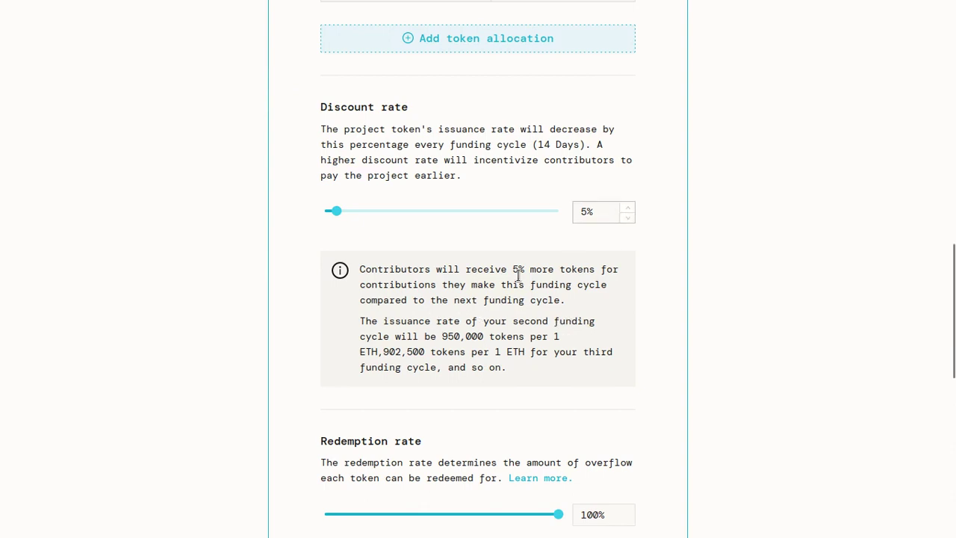
drag(443, 337, 486, 331)
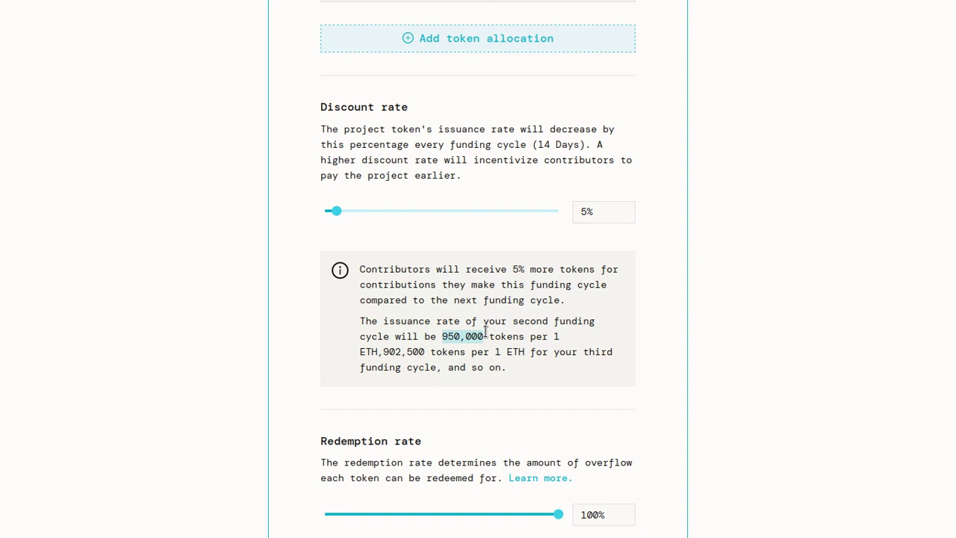
click(413, 337)
drag(383, 353, 427, 352)
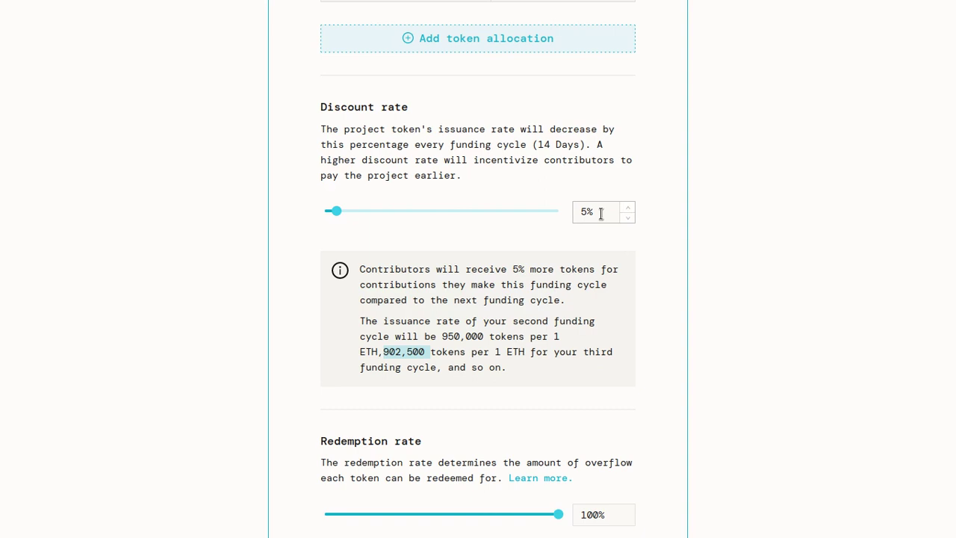
click(601, 213)
double_click(604, 213)
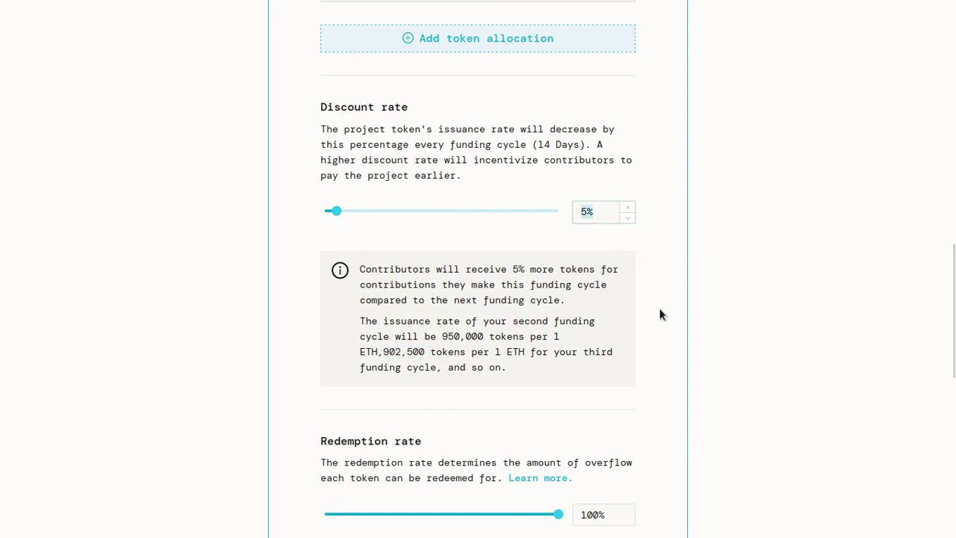
text(2)
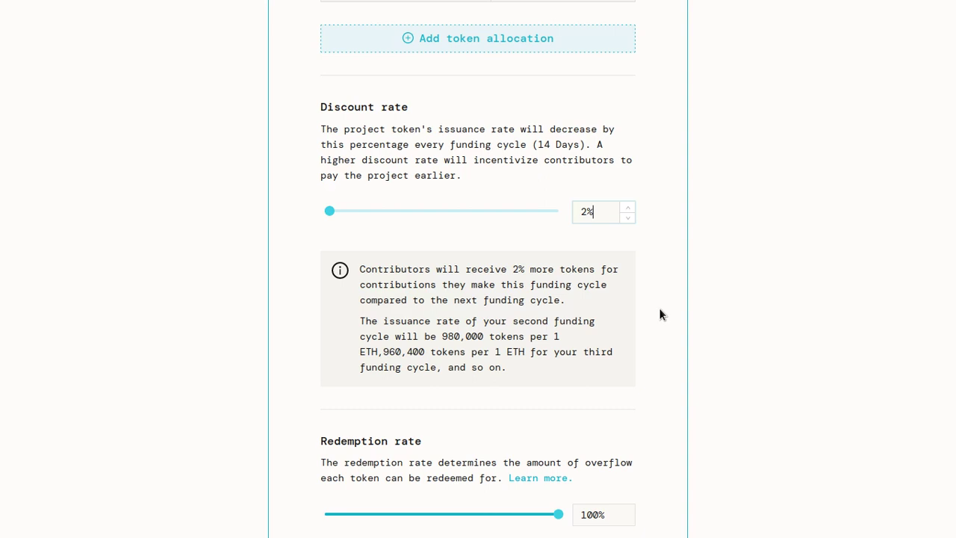
double_click(597, 213)
text(0)
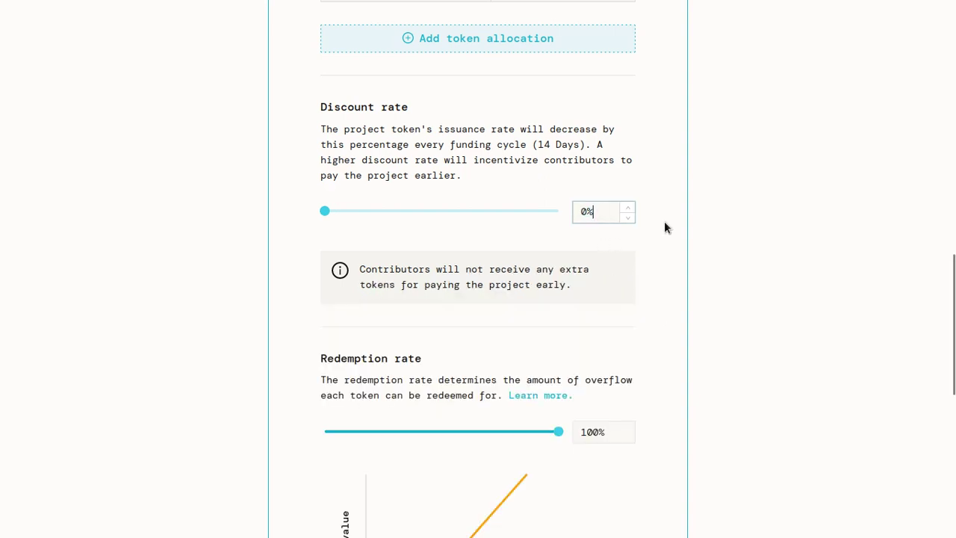
scroll(666, 218, down, 1)
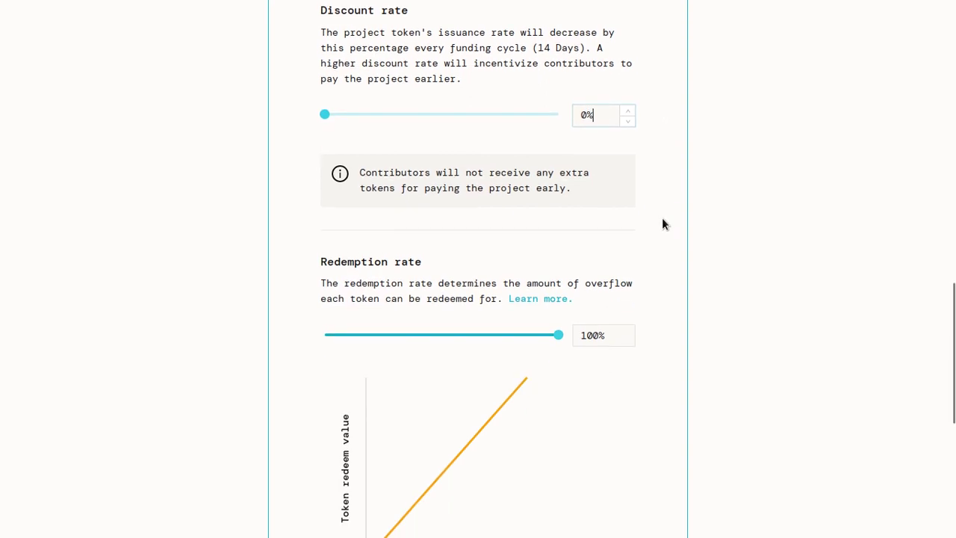
scroll(660, 216, down, 1)
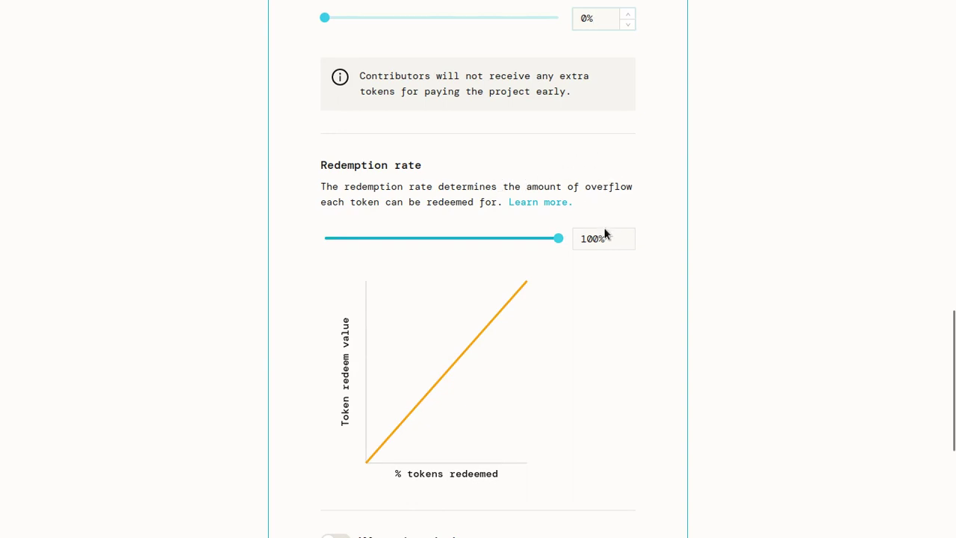
scroll(609, 291, down, 2)
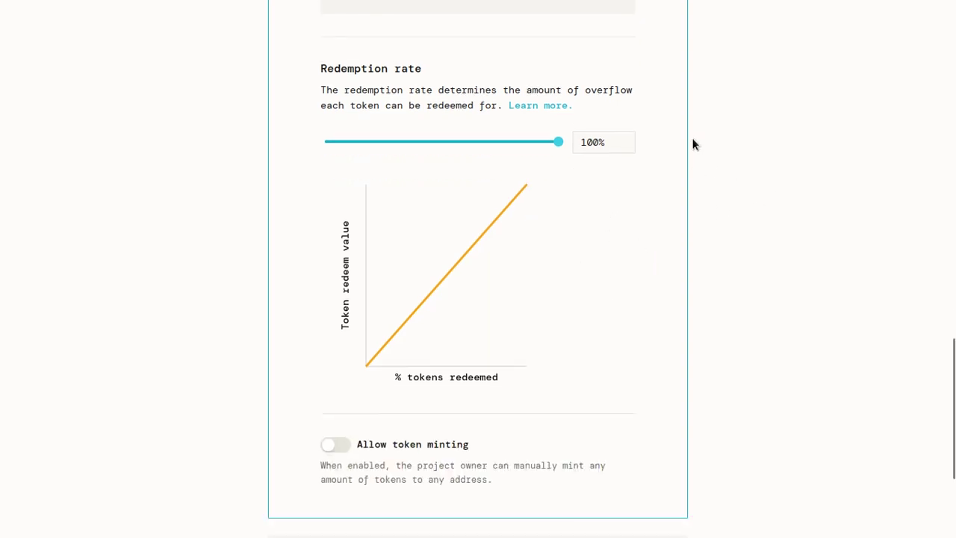
scroll(658, 196, up, 20)
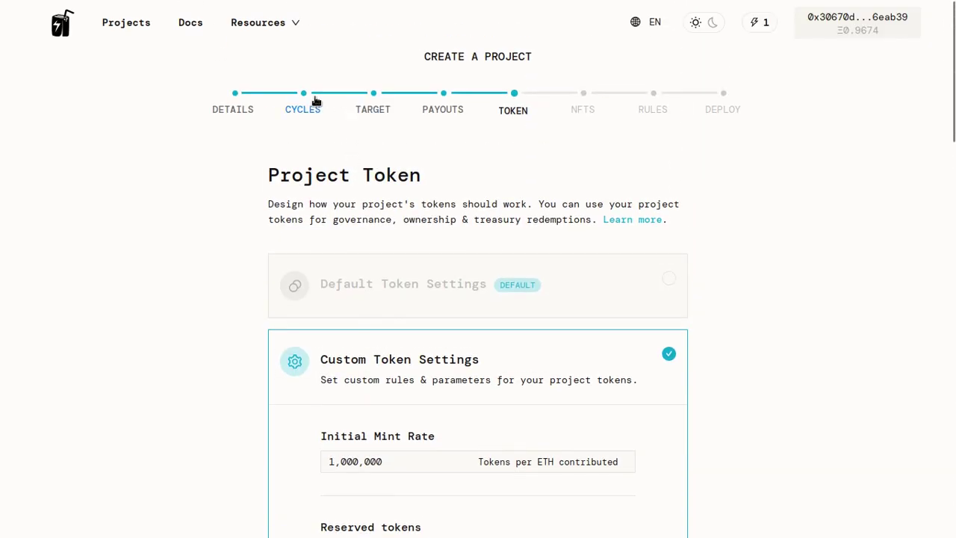
click(373, 108)
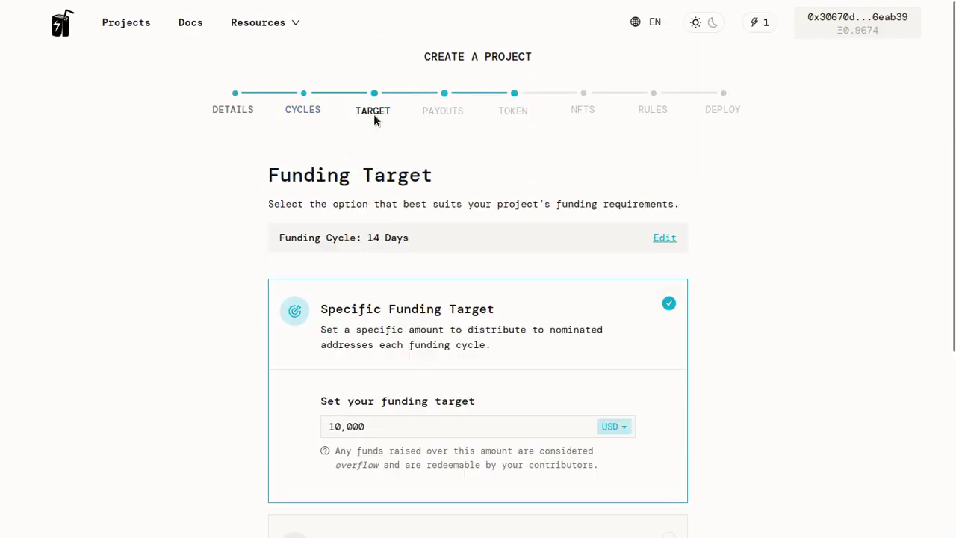
click(519, 103)
scroll(553, 247, down, 10)
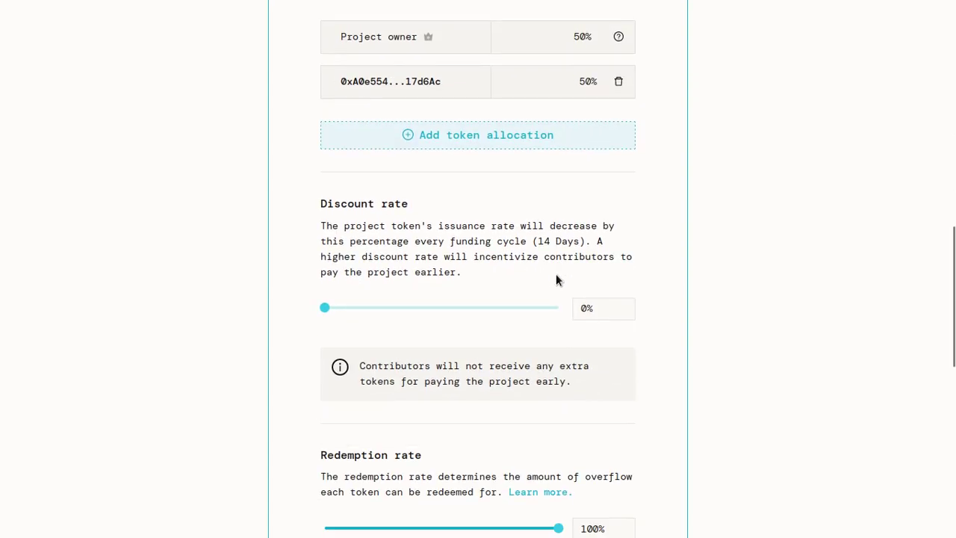
scroll(517, 253, down, 4)
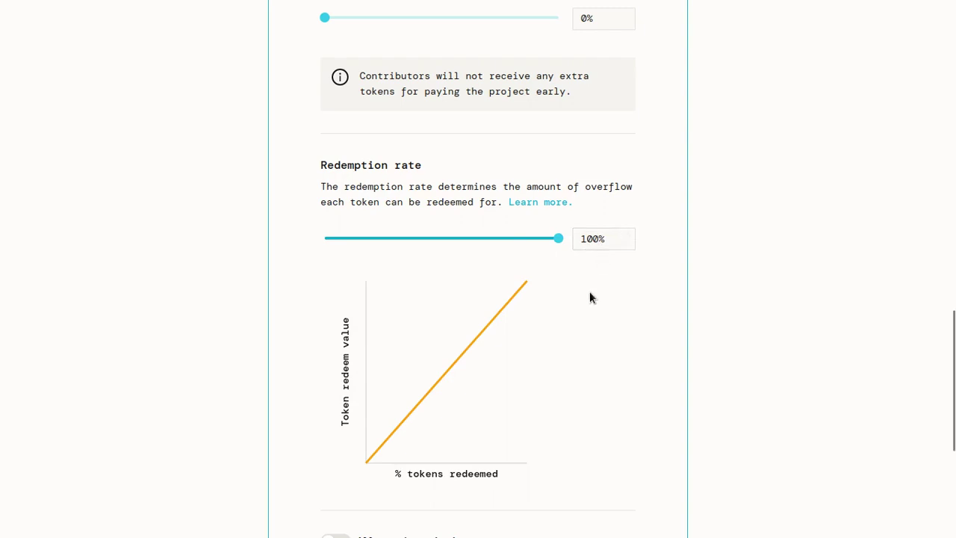
click(608, 246)
double_click(604, 244)
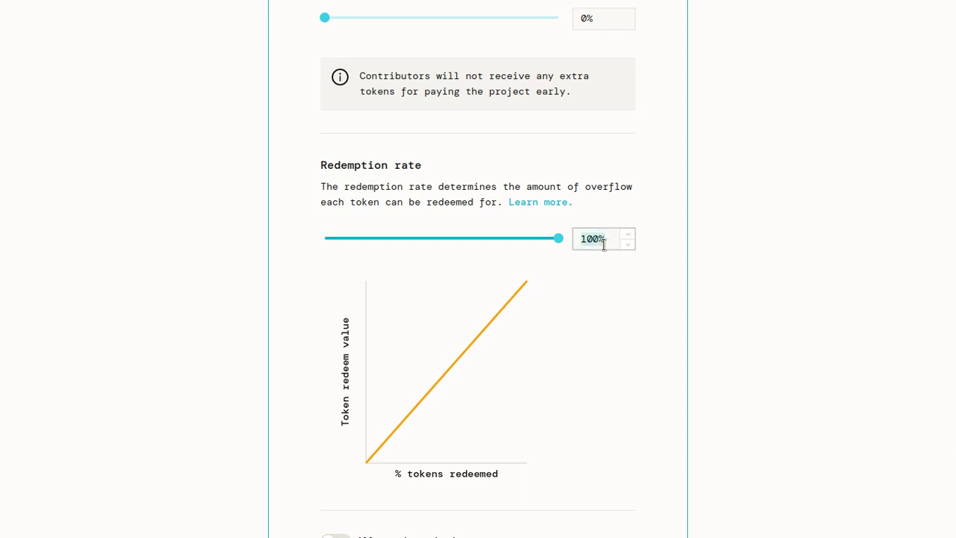
click(654, 335)
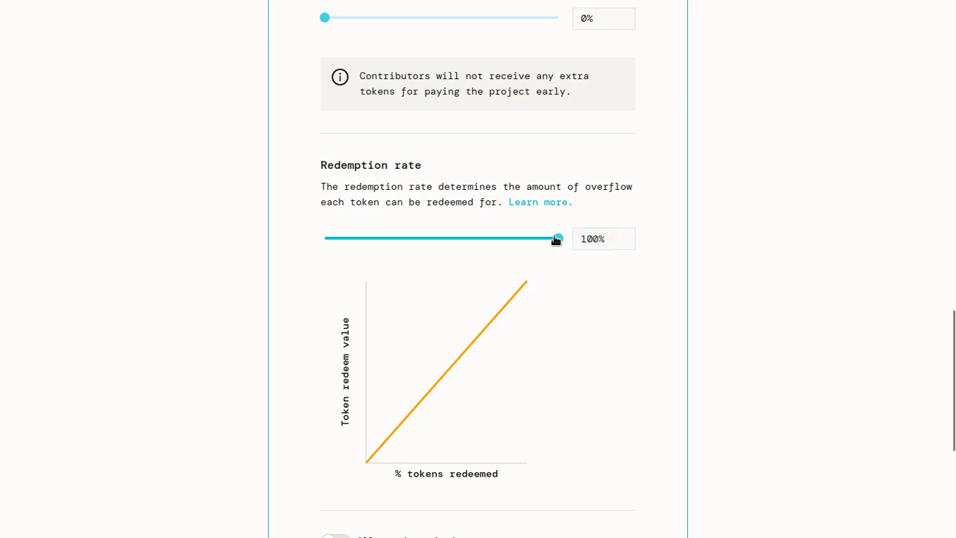
drag(556, 240, 398, 258)
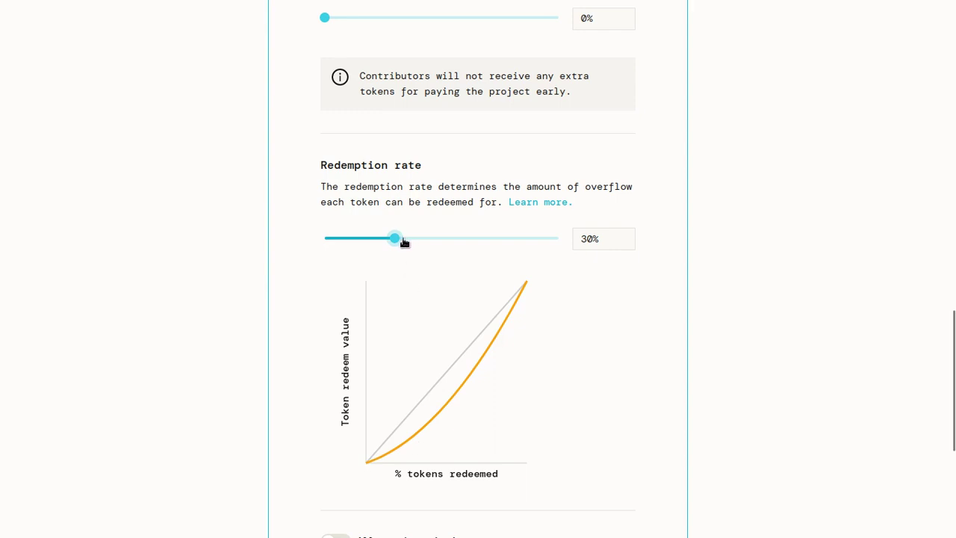
drag(404, 240, 407, 239)
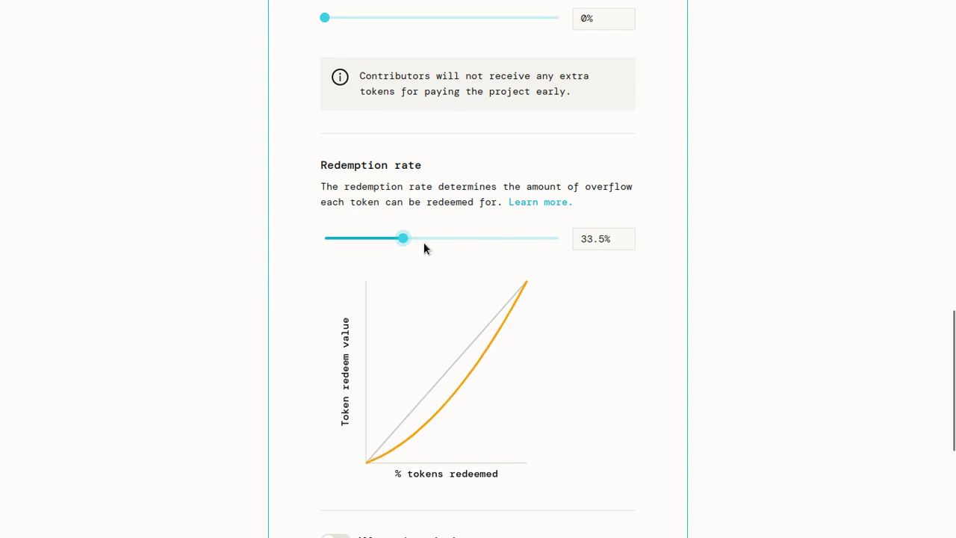
click(512, 240)
drag(513, 245, 439, 252)
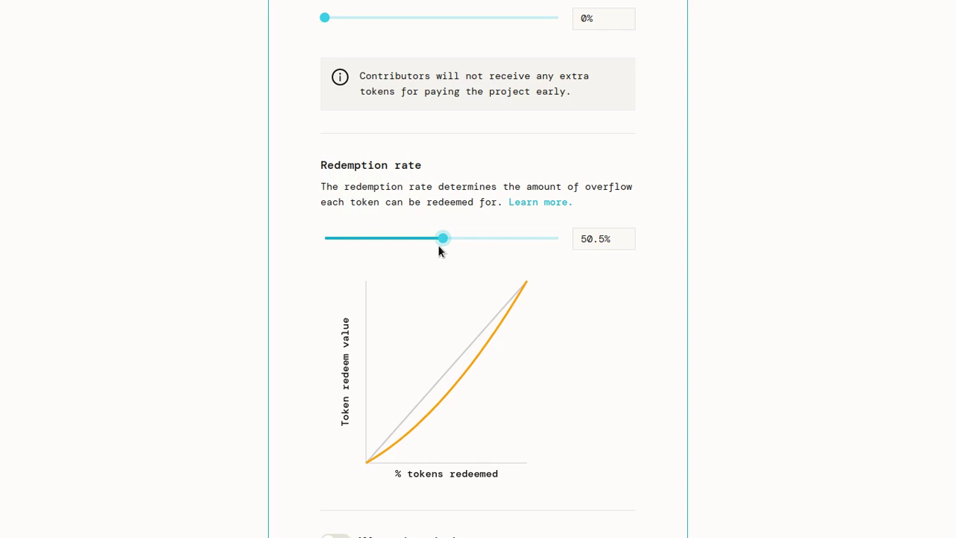
click(445, 239)
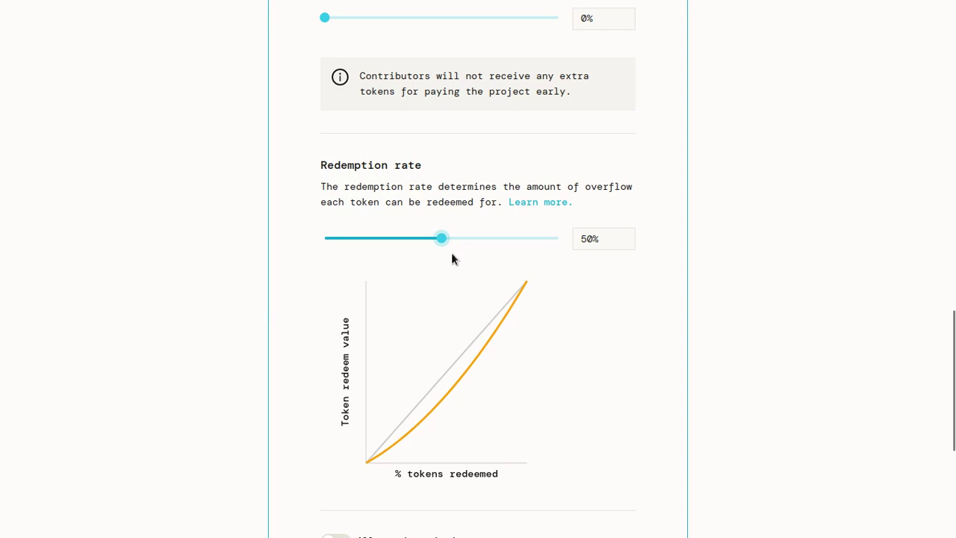
drag(448, 244, 602, 256)
scroll(484, 448, down, 1)
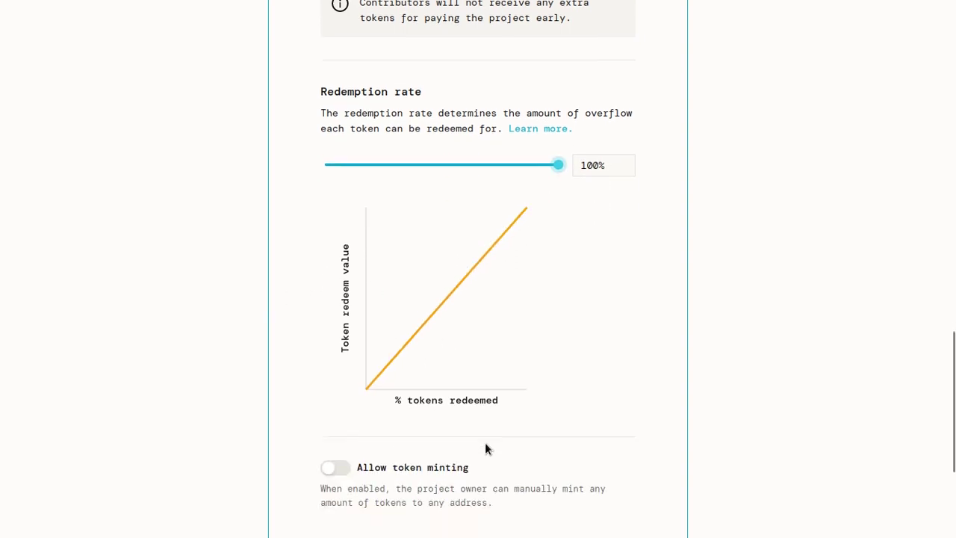
scroll(480, 432, down, 1)
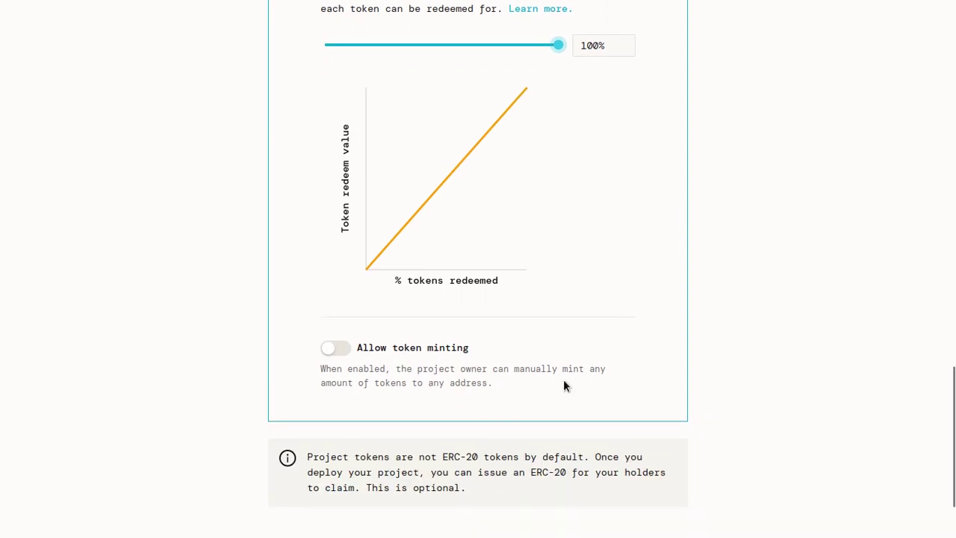
right_click(339, 355)
click(338, 349)
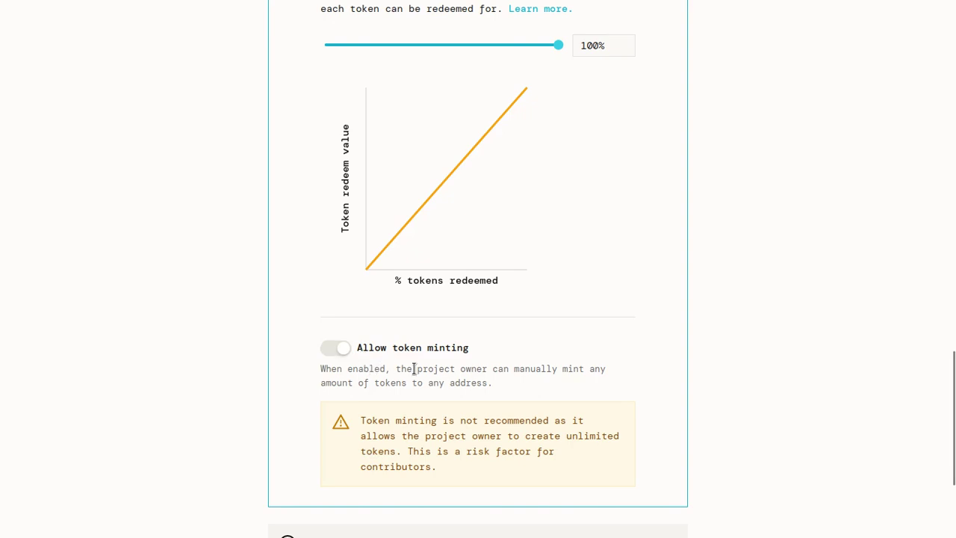
click(340, 348)
scroll(406, 403, down, 3)
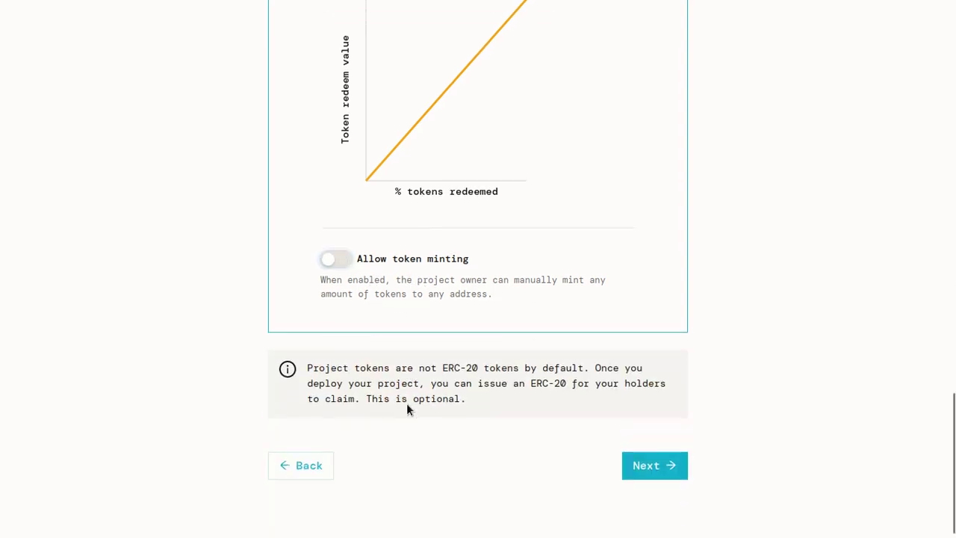
Step: Advance to the NFTs step and begin adding a new NFT reward
click(651, 462)
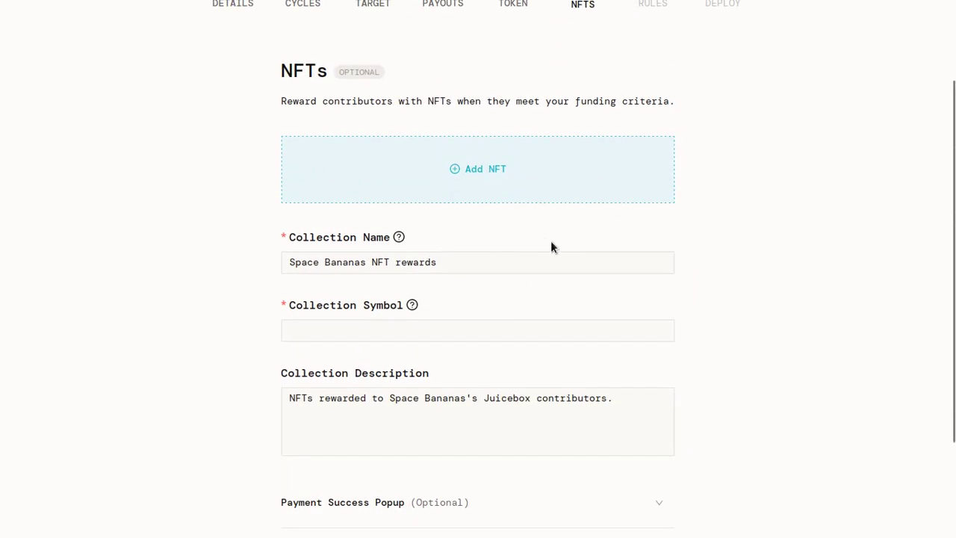
scroll(544, 243, up, 2)
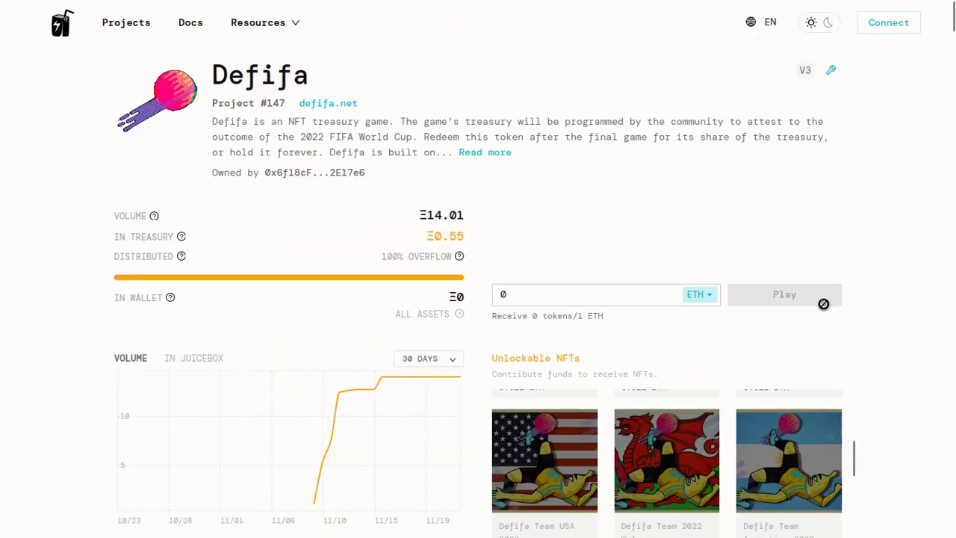
scroll(730, 271, down, 4)
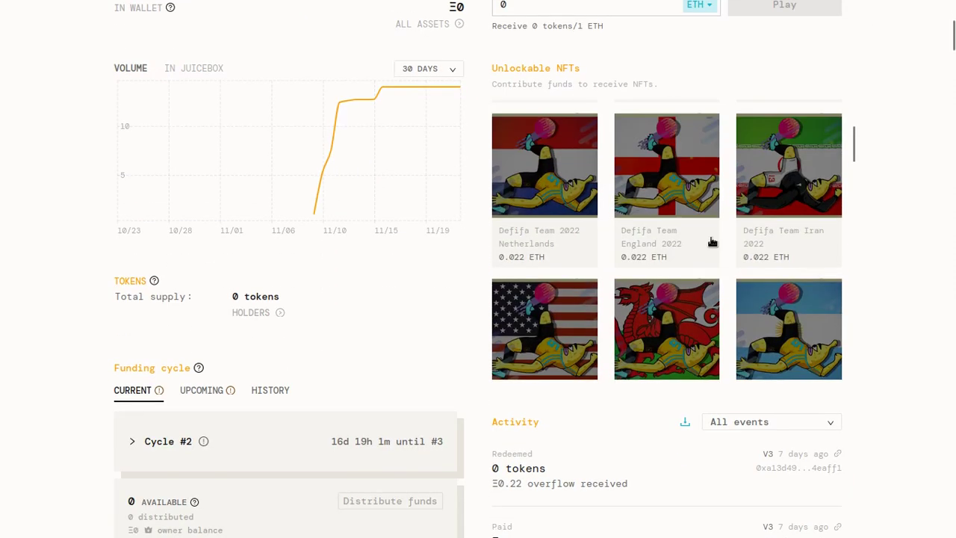
scroll(632, 250, down, 3)
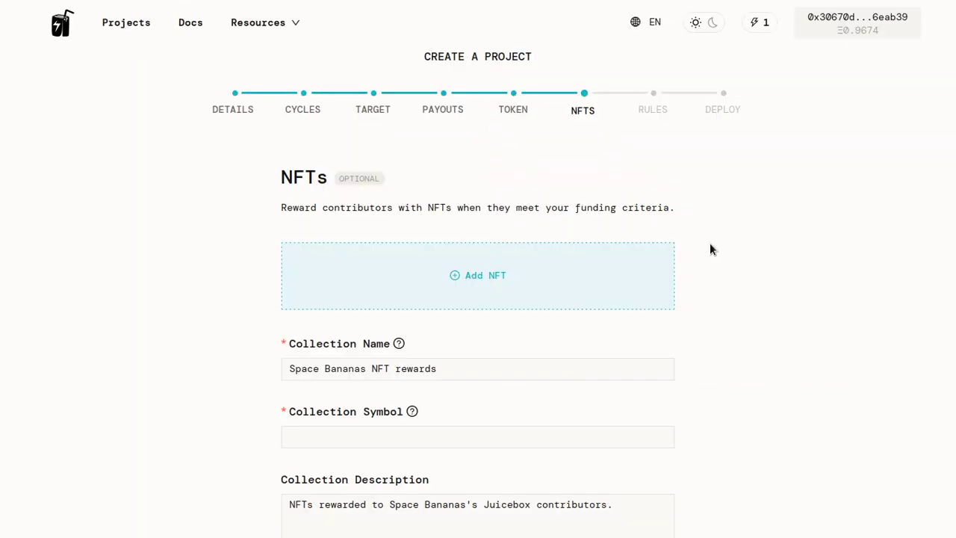
click(526, 267)
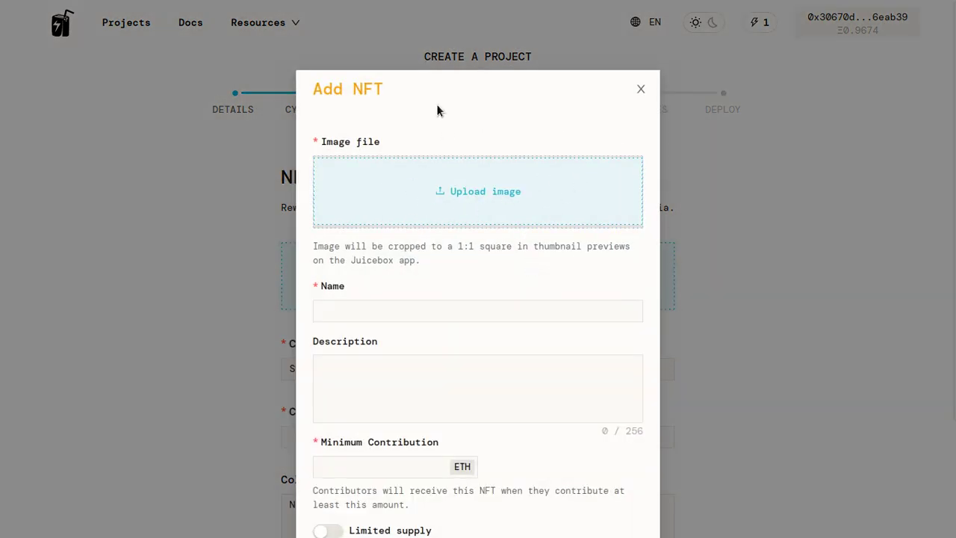
scroll(463, 254, down, 2)
scroll(463, 254, up, 2)
Step: Use coder.png as the image, name it 'Coder' with description 'Our coder NFT!'
click(461, 191)
key(Down)
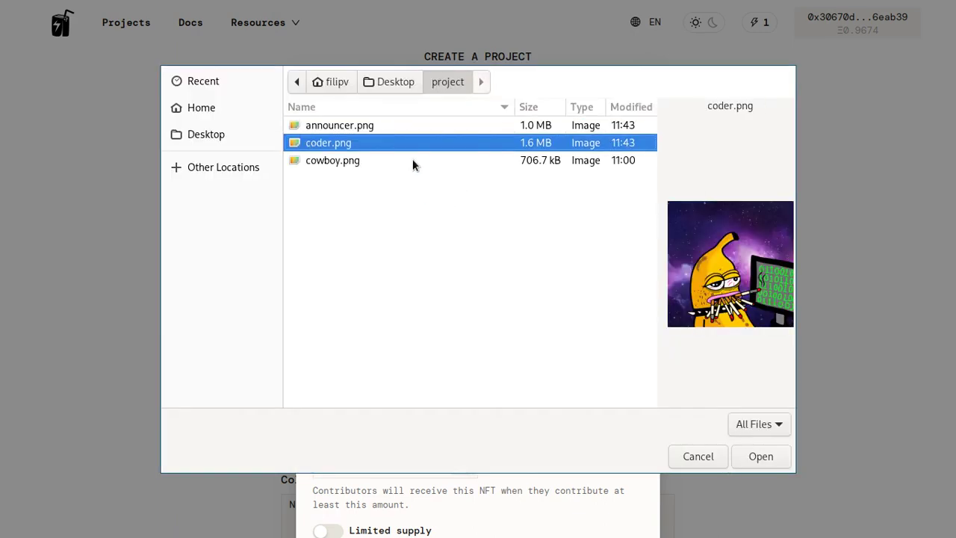
key(Return)
click(392, 310)
text(Coder)
key(Tab)
text(Code)
key(BackSpace)
key(BackSpace)
key(BackSpace)
text(Our coder NFT!)
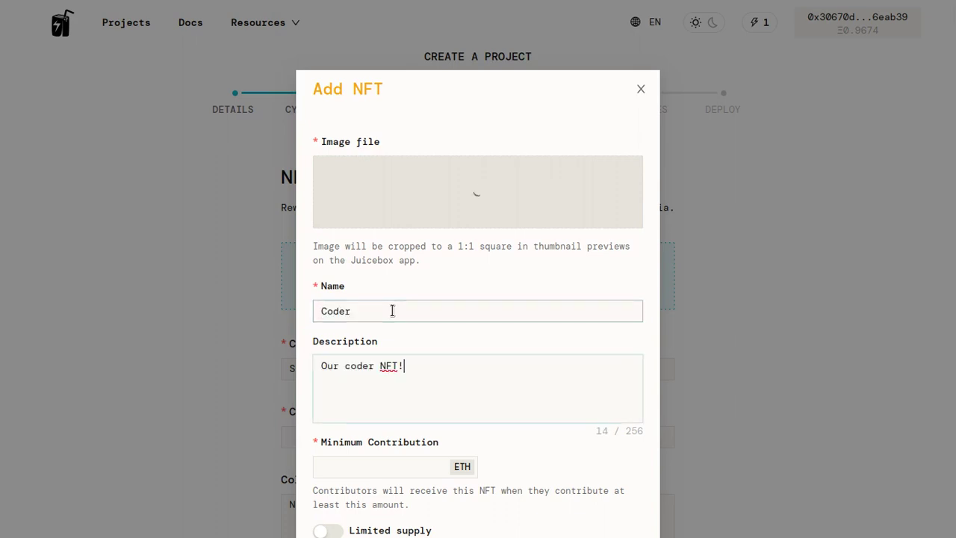
Step: Set 0.1 ETH minimum, limited supply of 50, link juicebox.money, and add the NFT
scroll(384, 314, down, 2)
click(373, 326)
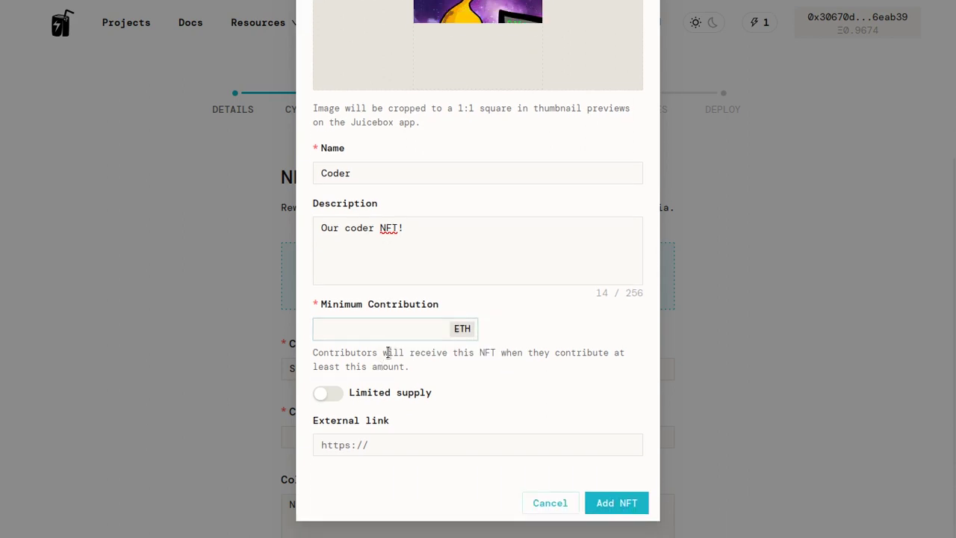
text(0.1)
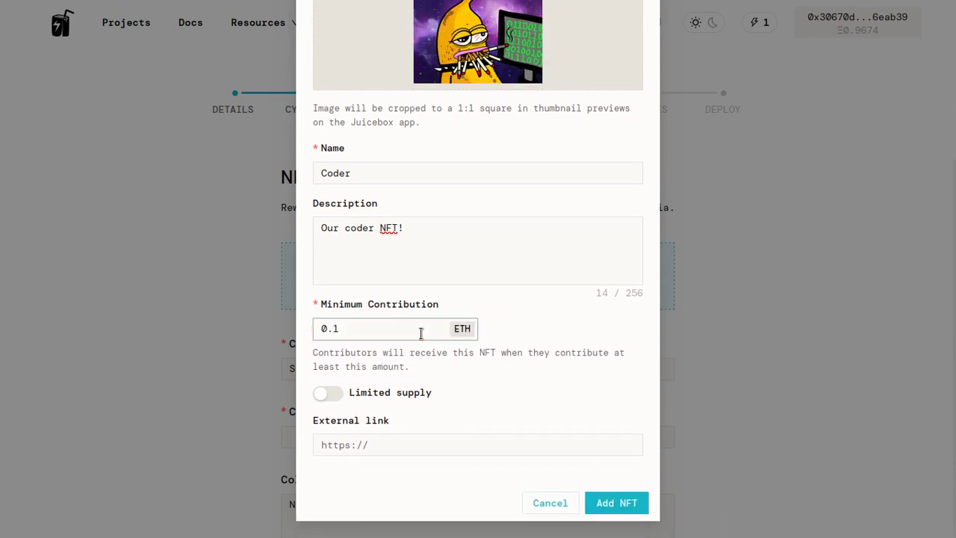
click(328, 393)
scroll(508, 422, down, 1)
click(502, 358)
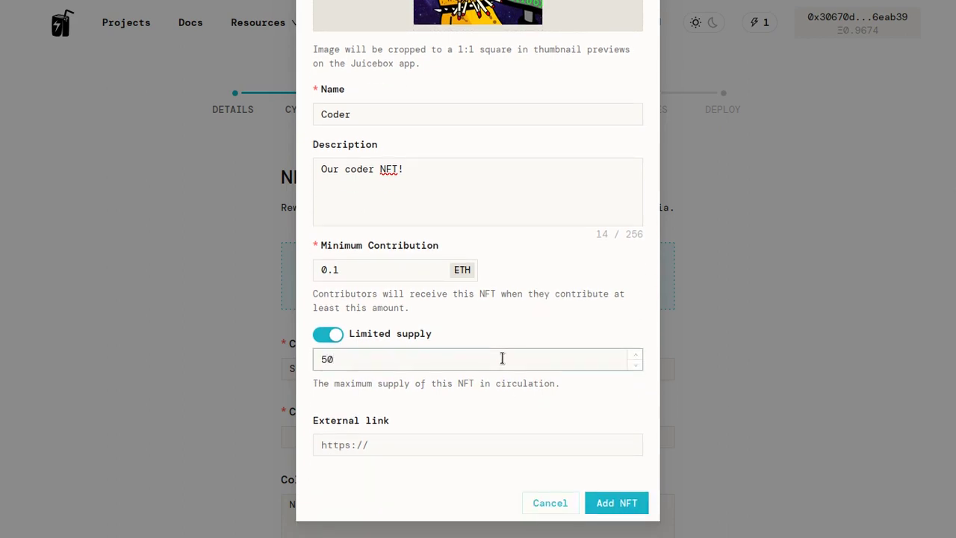
click(443, 444)
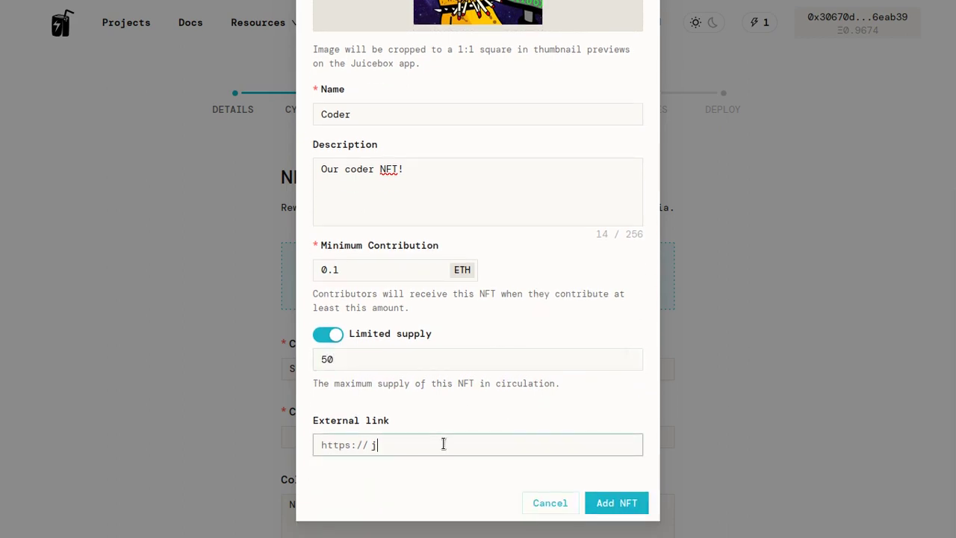
text(juicebox.money)
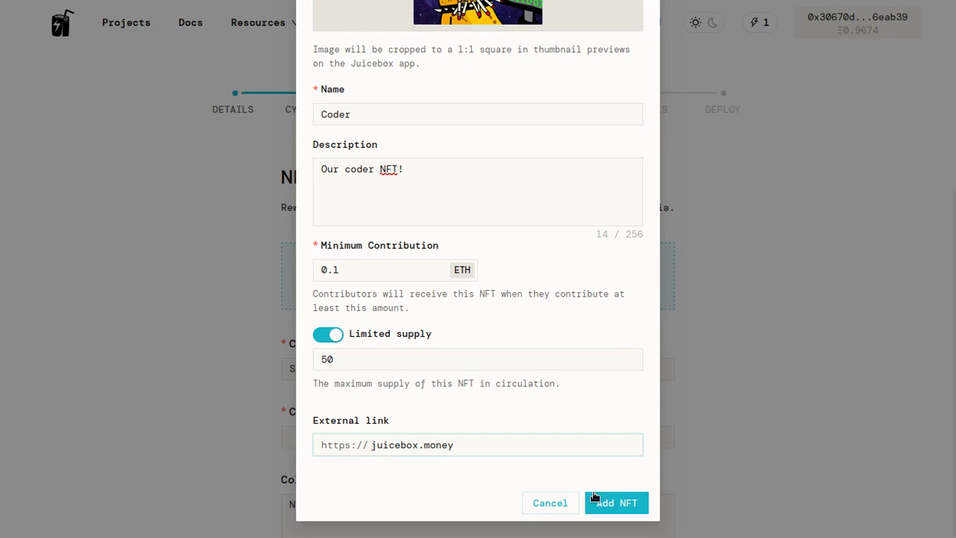
click(617, 503)
scroll(587, 462, down, 1)
scroll(579, 456, down, 3)
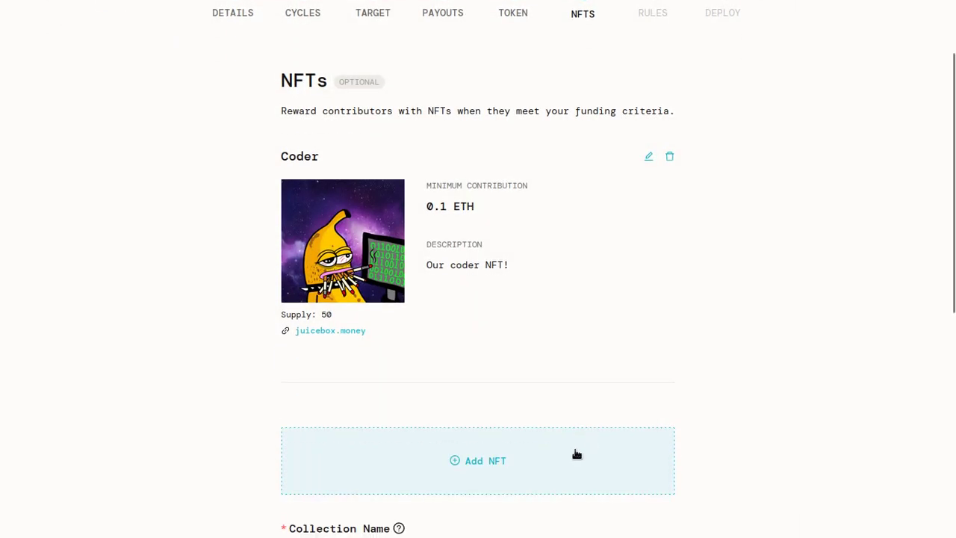
Step: Start a second NFT with announcer.png, named 'The Announcer', described 'This is our announcer NFT!'
click(456, 365)
click(410, 221)
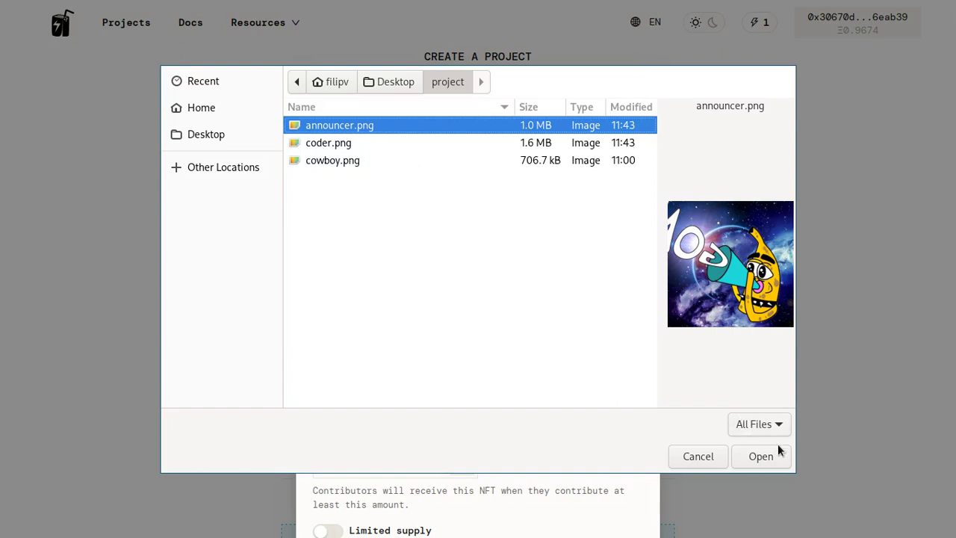
click(777, 455)
click(345, 306)
text(The Announcer)
key(Tab)
text(This is our announc)
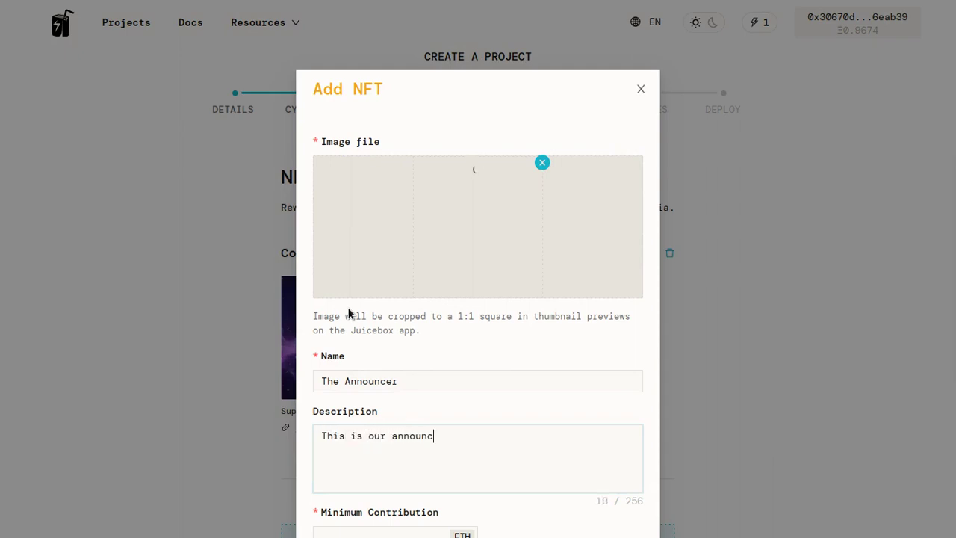
text(er NFT!)
Step: Give it a 0.05 ETH minimum, supply limit of 100, juicebox.money link, and add it
scroll(348, 312, down, 3)
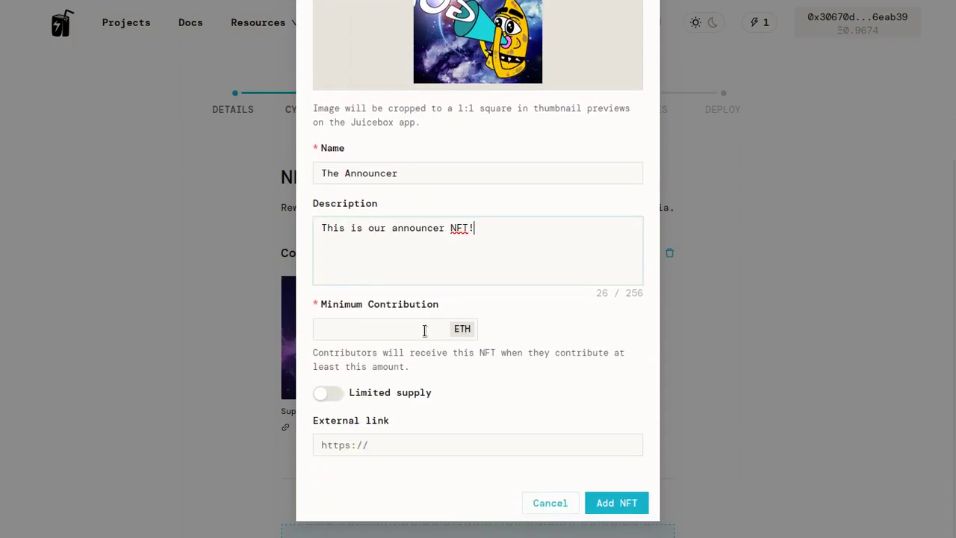
click(424, 327)
text(0.)
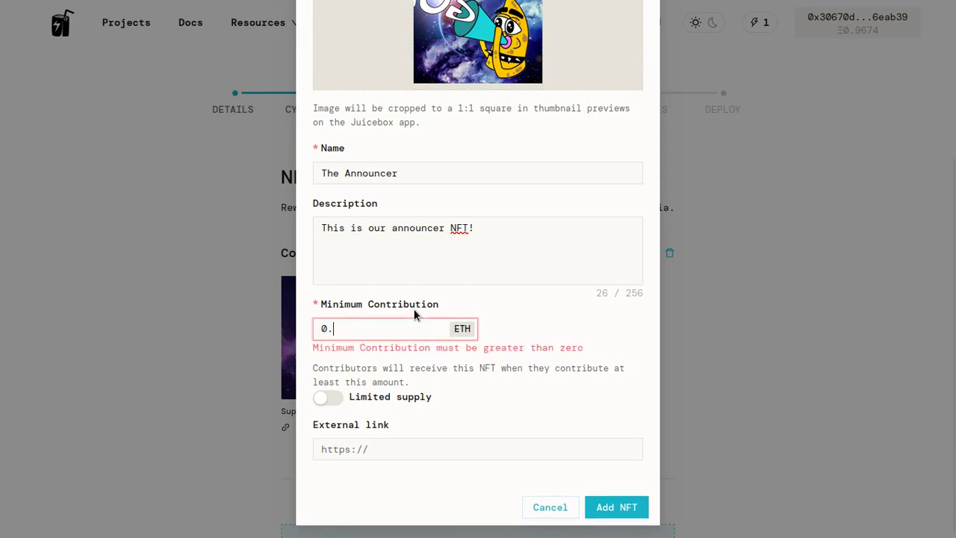
text(05)
click(327, 394)
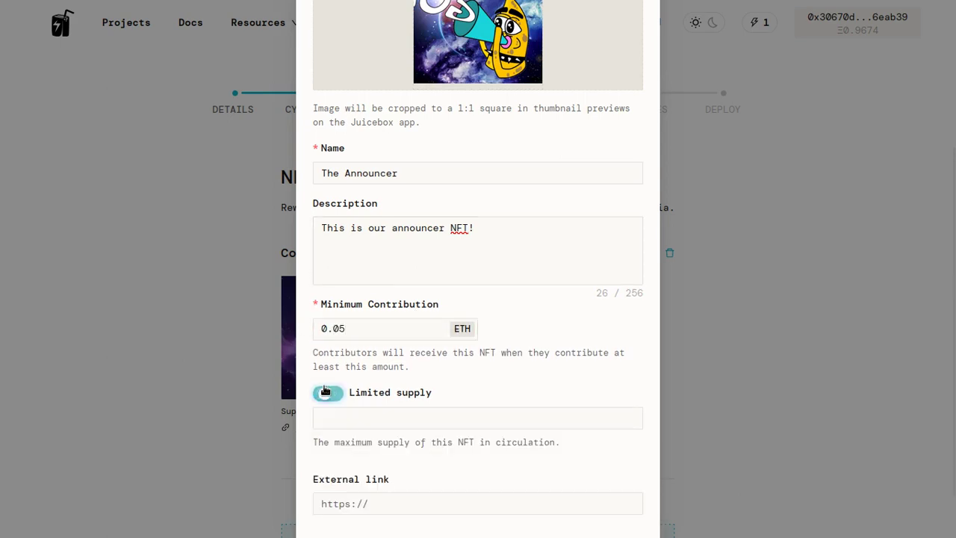
click(343, 419)
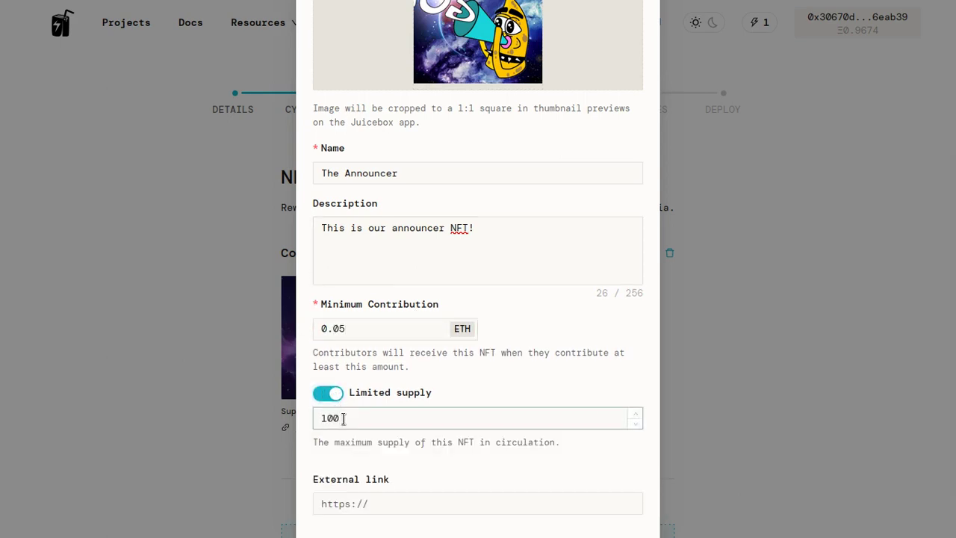
scroll(552, 412, down, 1)
click(522, 441)
text(juicebox.money)
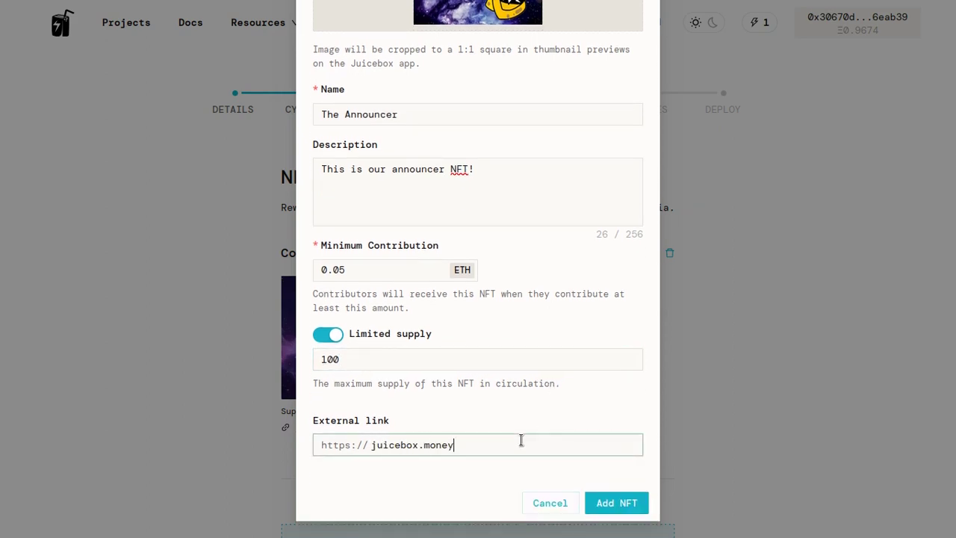
click(612, 503)
scroll(612, 414, down, 4)
scroll(502, 337, up, 1)
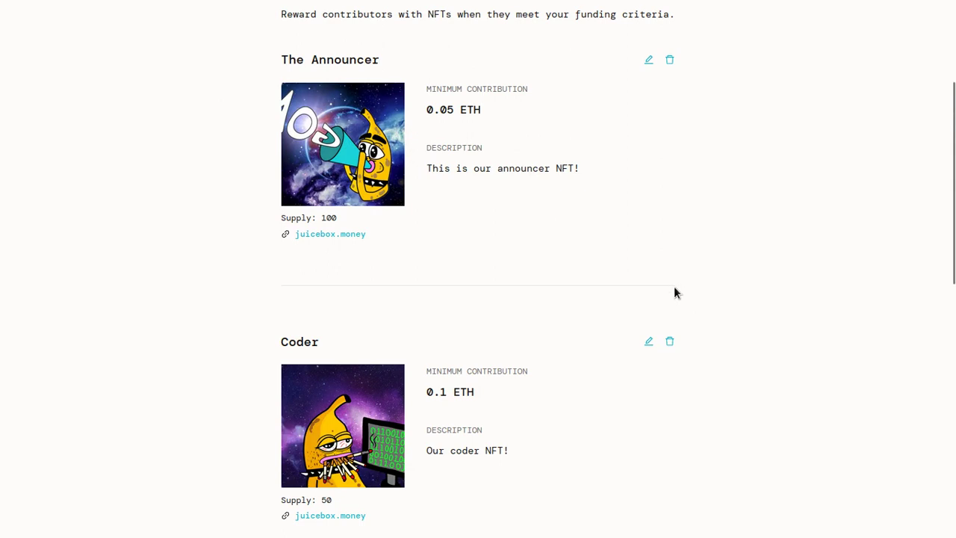
Step: Name the NFT collection 'Space Bananas Collection!' with symbol $BNANAS, then check its description
scroll(448, 410, down, 5)
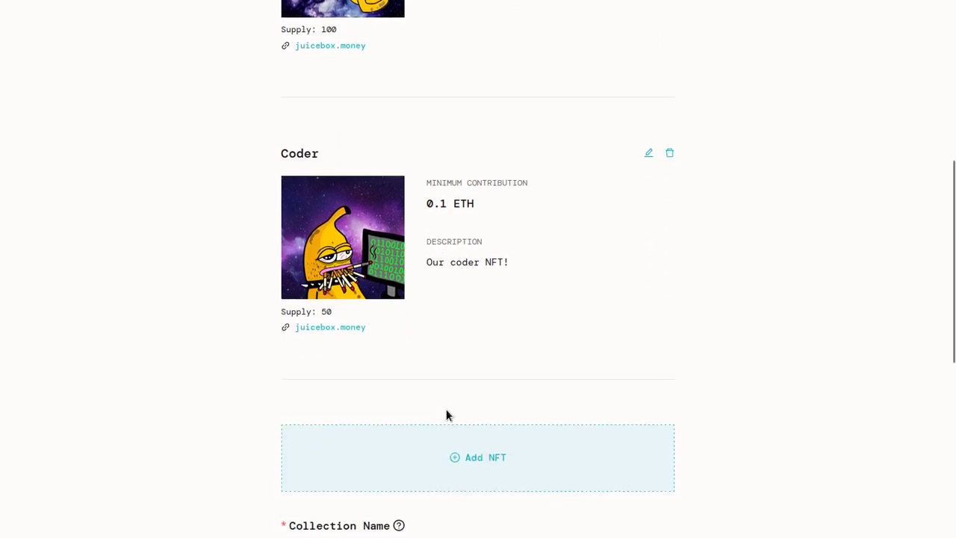
scroll(446, 369, down, 3)
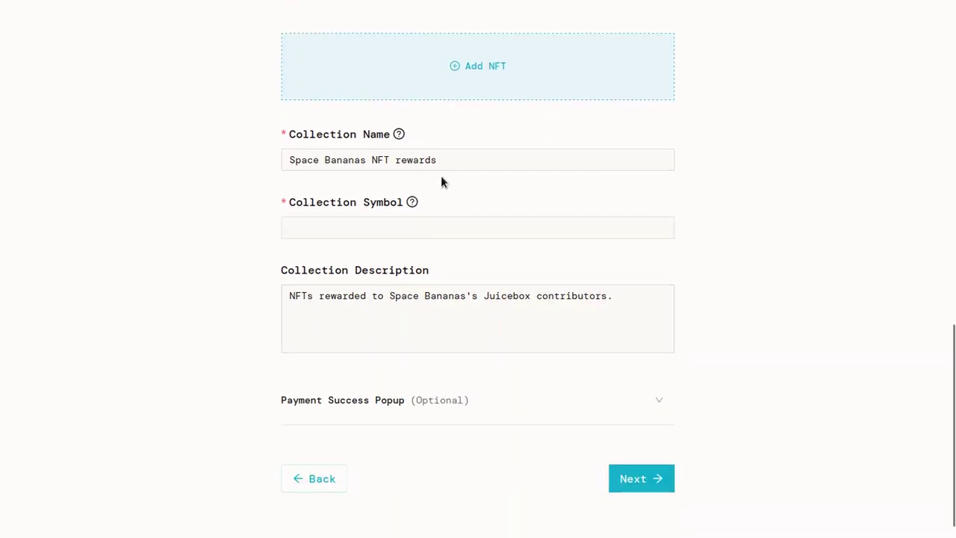
double_click(451, 162)
triple_click(451, 164)
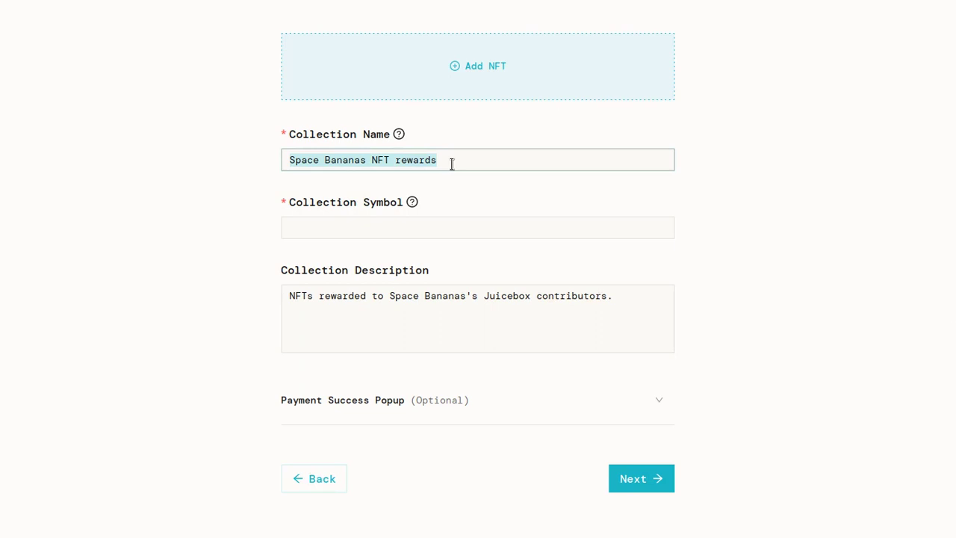
text(Space Banan)
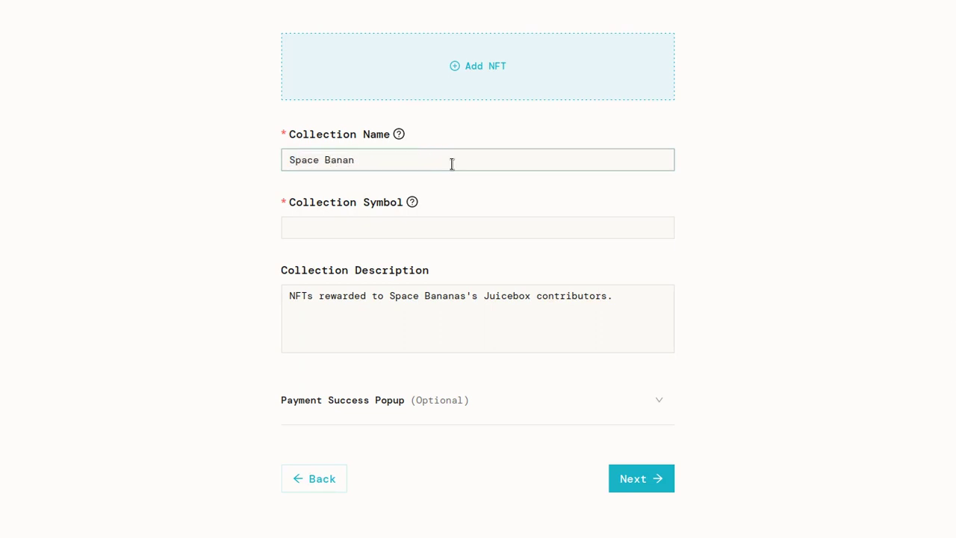
text(as Collection!)
key(Tab)
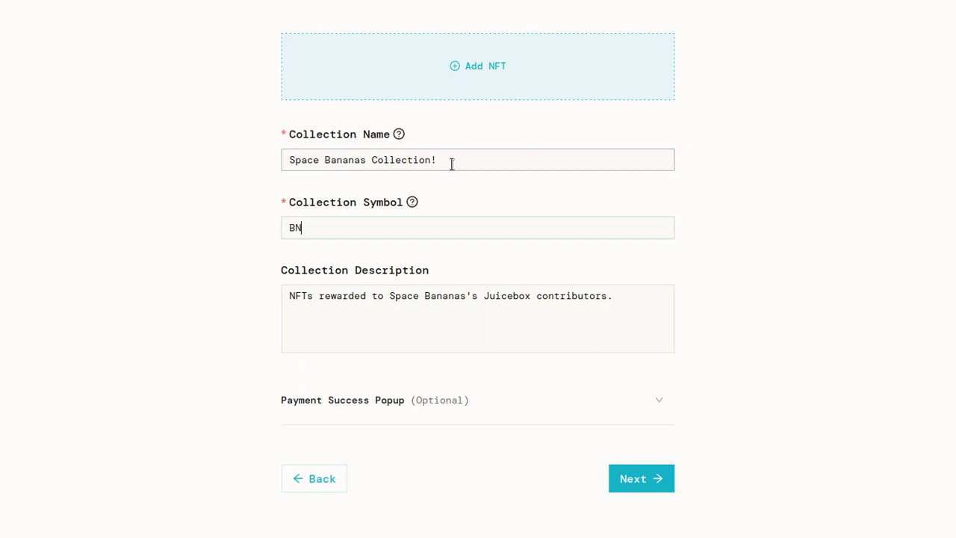
text(BNANAS)
click(290, 228)
text($)
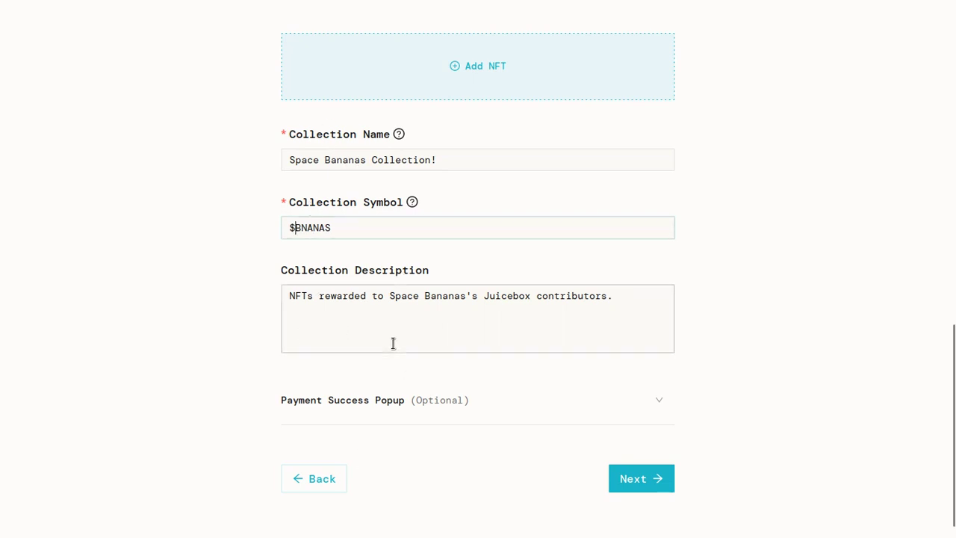
click(411, 319)
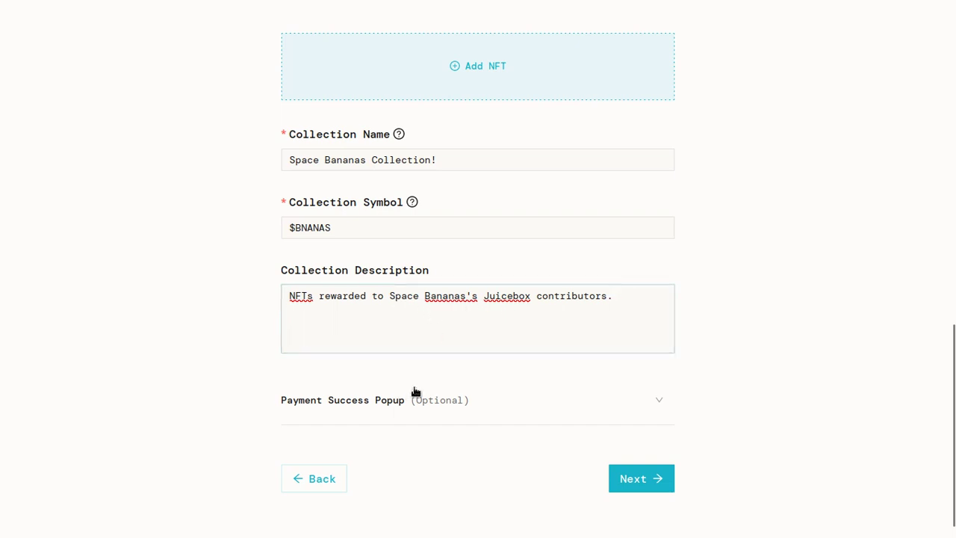
scroll(557, 396, down, 1)
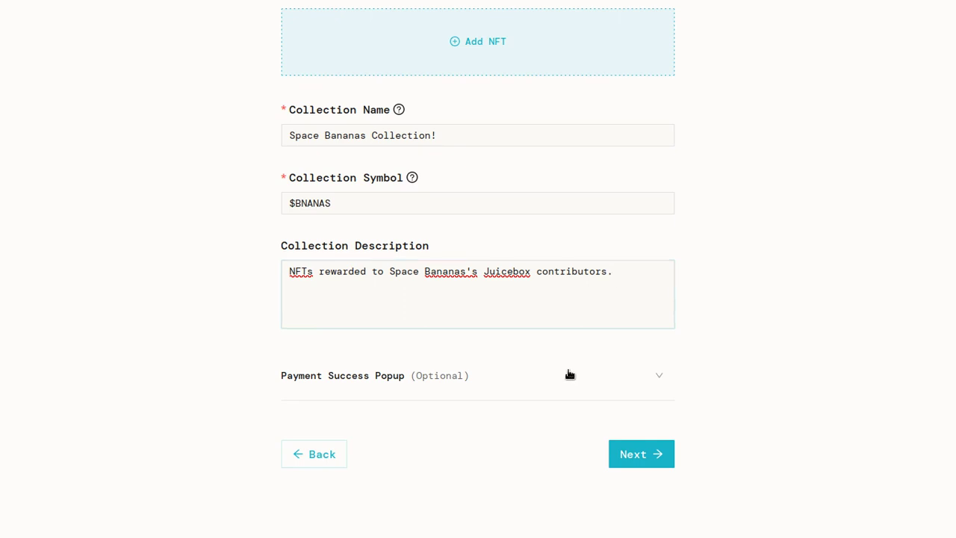
Step: Set the payment success popup message, a 'Learn more' button linking to info.juicebox.money, and preview it
click(569, 374)
scroll(570, 375, down, 4)
click(489, 232)
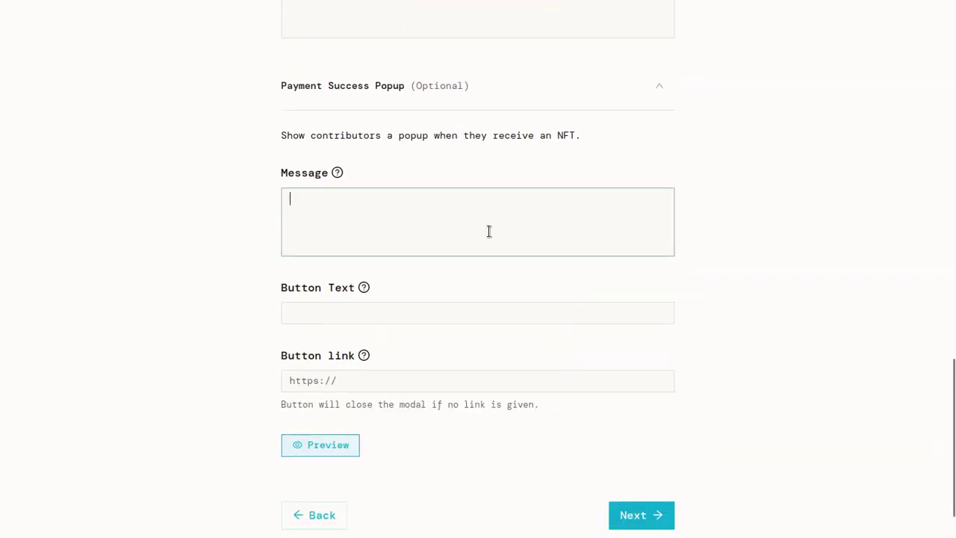
text(Thank you for buying our NFT!)
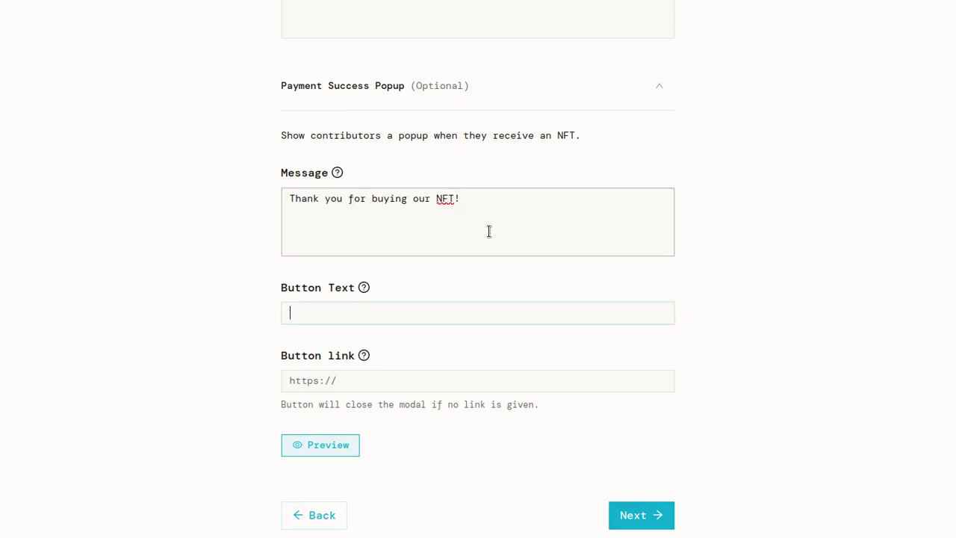
text(Learn more)
key(Tab)
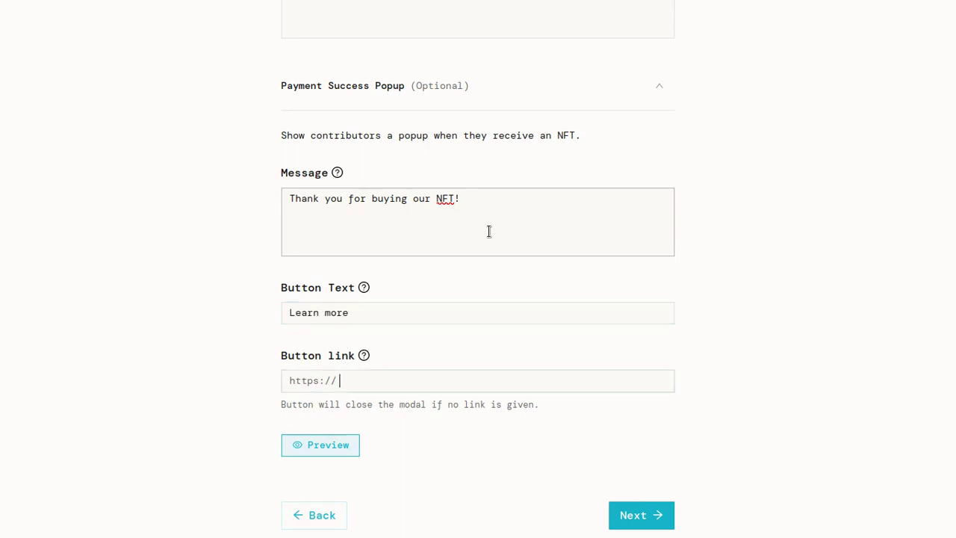
text(info.juicebox.money)
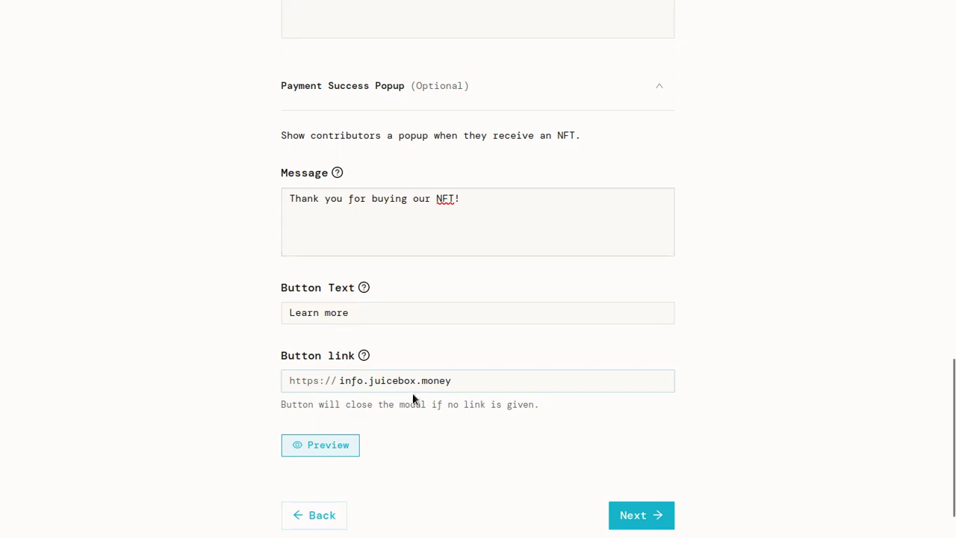
click(305, 444)
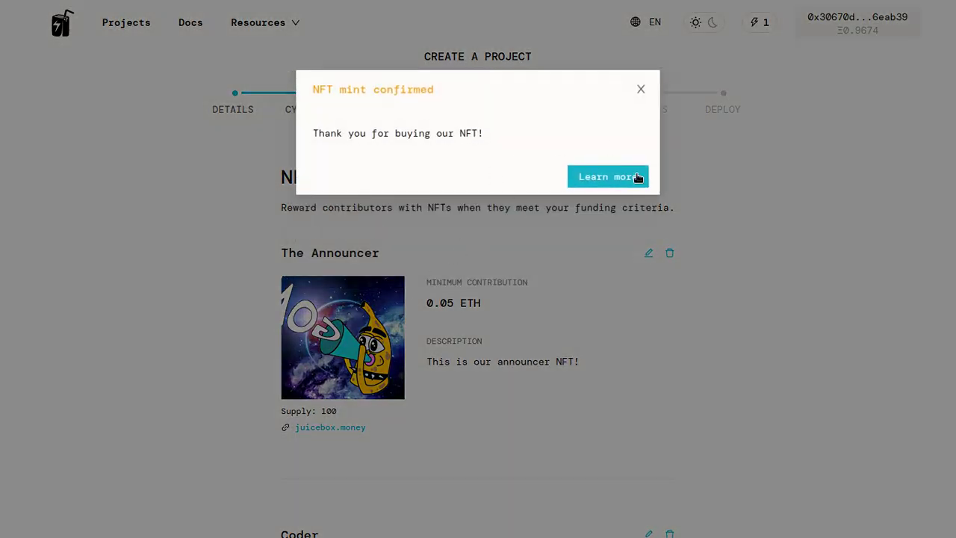
click(640, 92)
scroll(585, 197, down, 15)
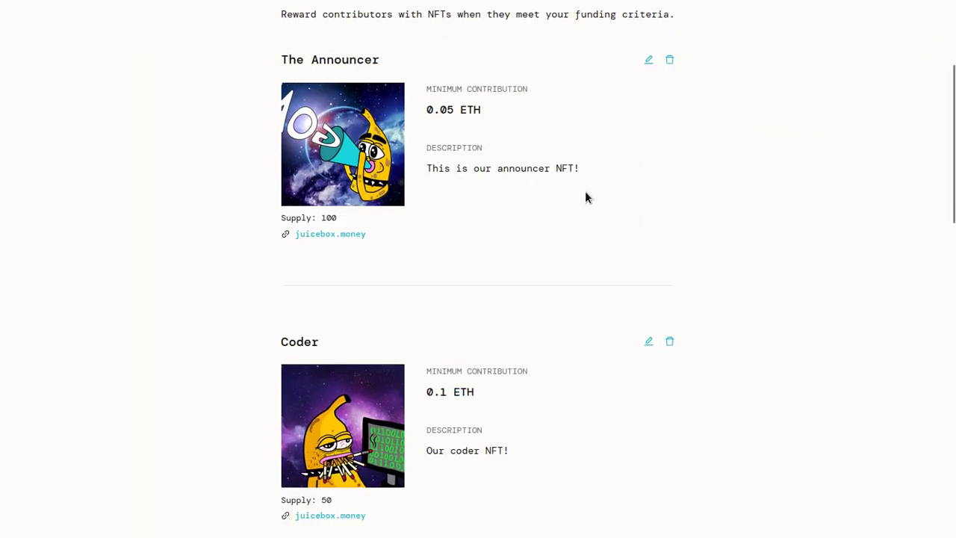
Step: Go to the Rules step, then back to Funding Cycles to confirm the 14-day duration
click(623, 450)
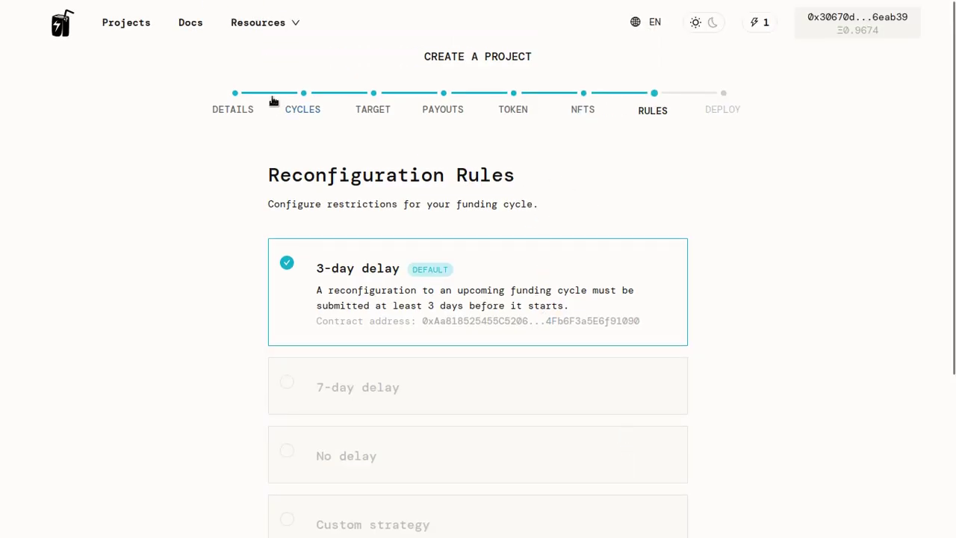
click(288, 103)
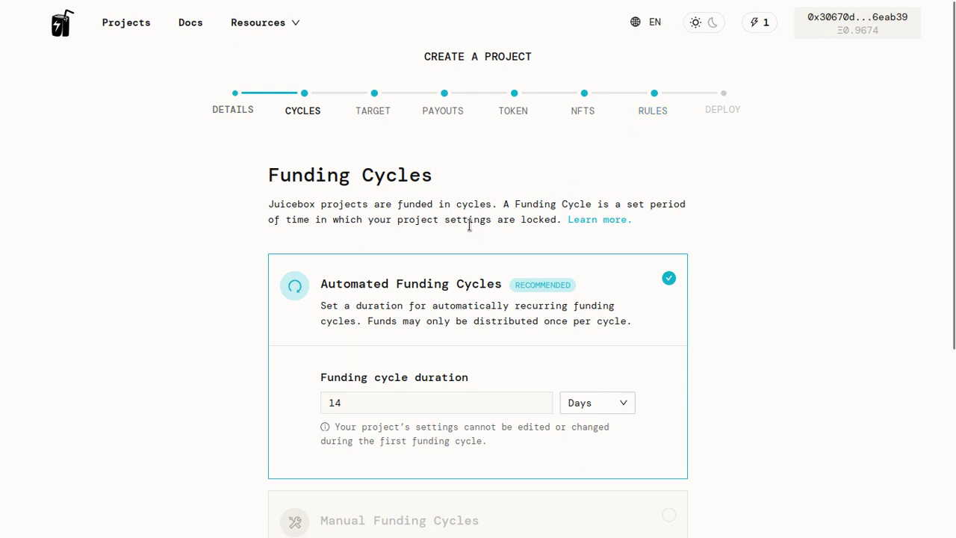
scroll(471, 234, down, 2)
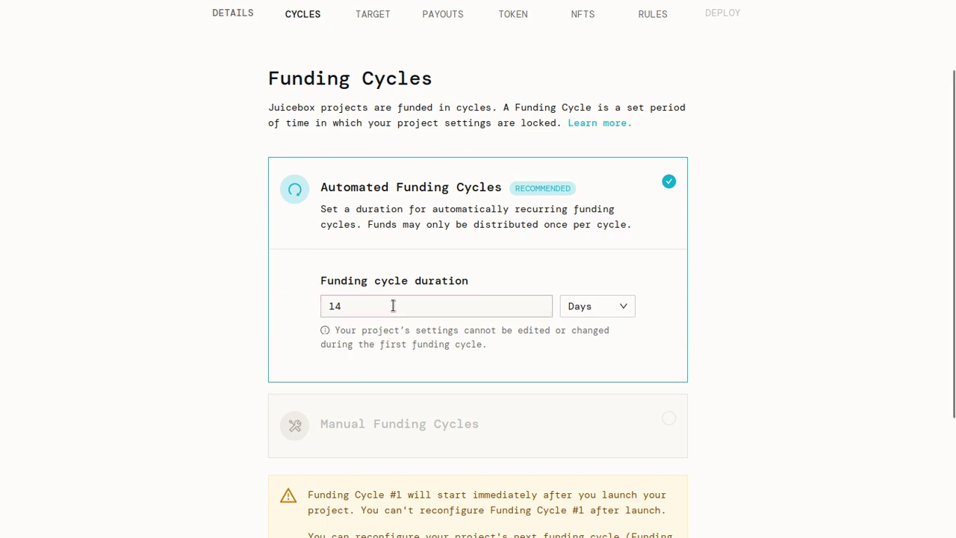
scroll(404, 297, up, 2)
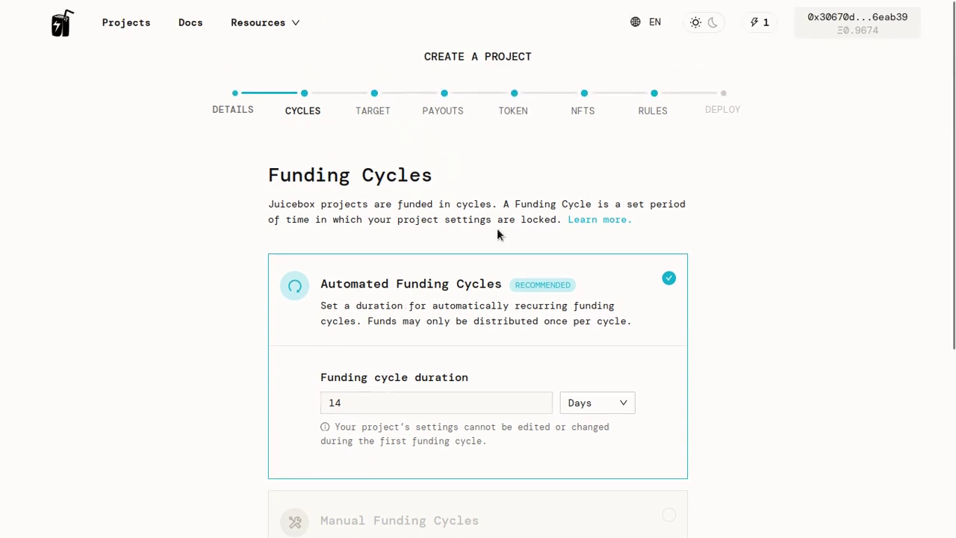
Step: Back on Rules, try 7-day, no-delay and custom strategies, then reselect the 3-day delay
click(654, 96)
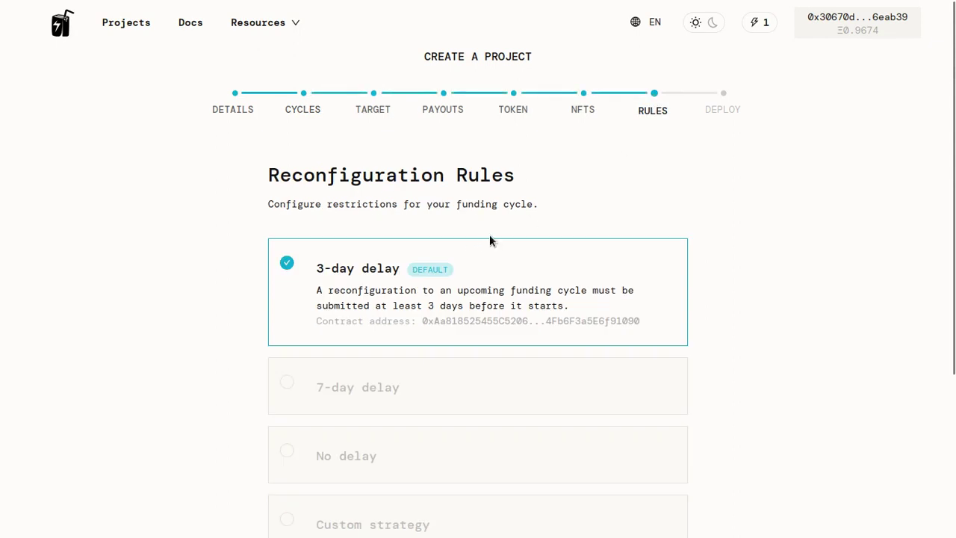
scroll(496, 238, down, 3)
scroll(508, 227, up, 3)
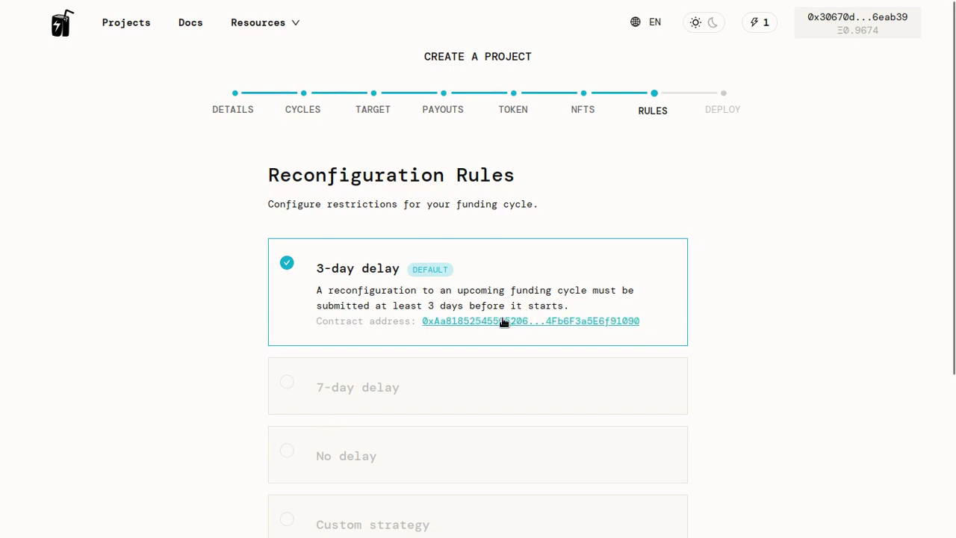
scroll(502, 322, down, 1)
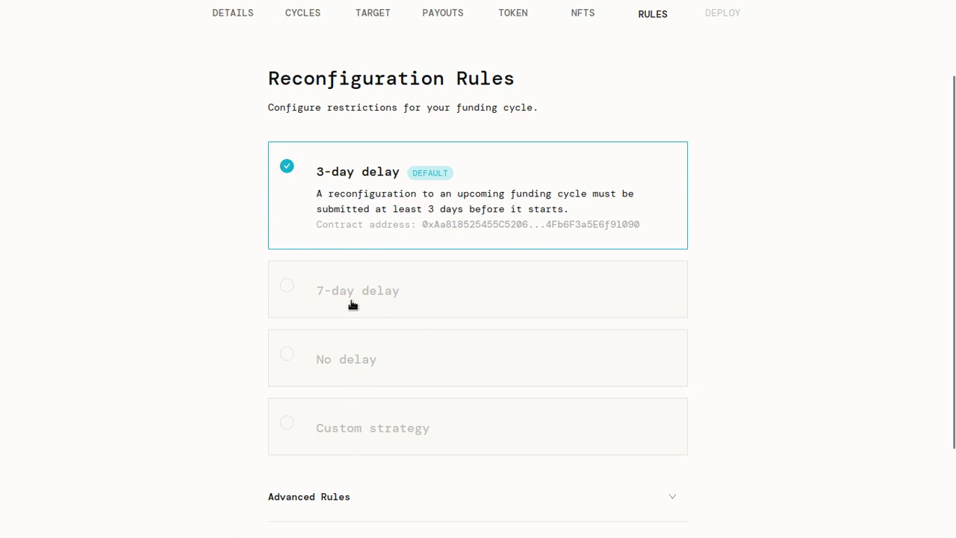
click(394, 317)
click(388, 365)
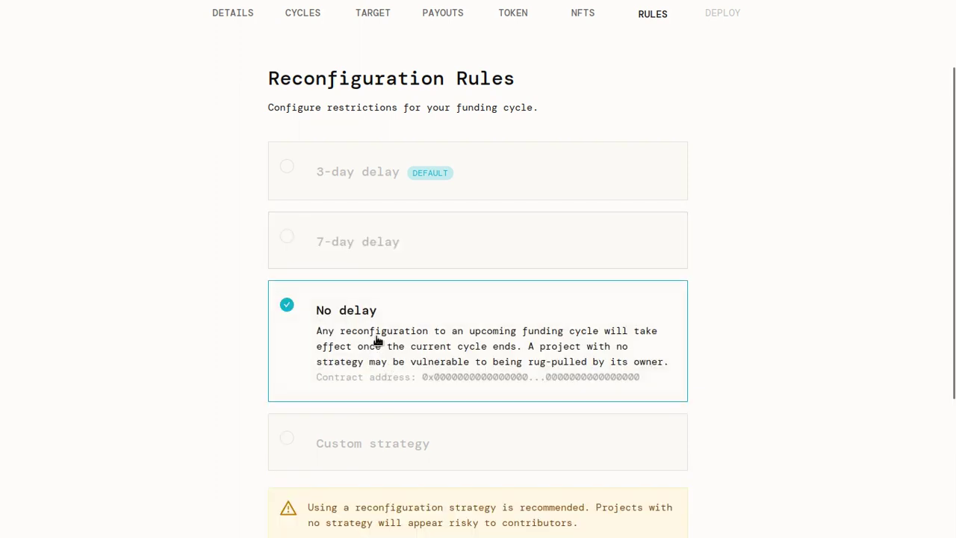
scroll(398, 345, down, 5)
click(371, 254)
scroll(375, 289, up, 1)
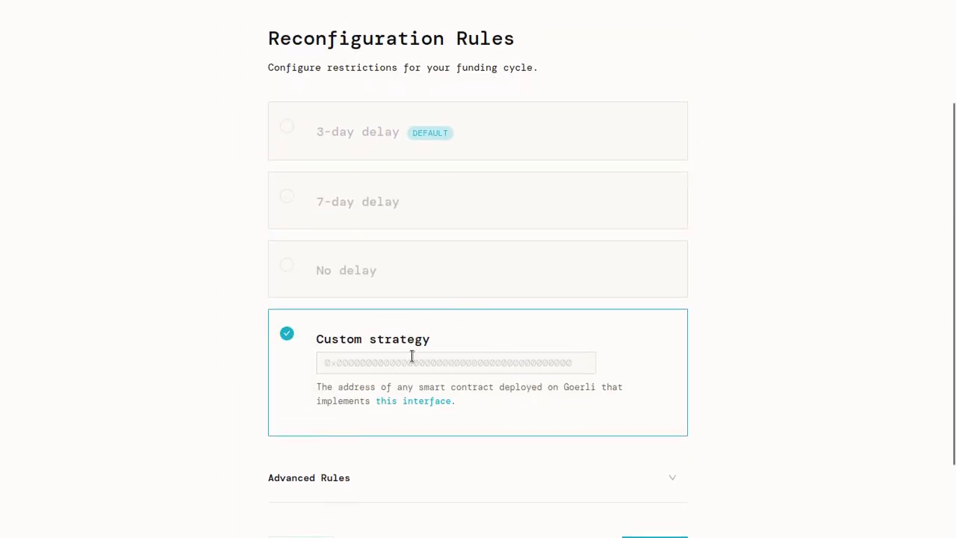
click(510, 132)
Step: Expand the Advanced Rules options and collapse them again
scroll(357, 348, up, 1)
scroll(357, 351, down, 1)
scroll(357, 350, down, 1)
click(391, 390)
scroll(391, 390, down, 2)
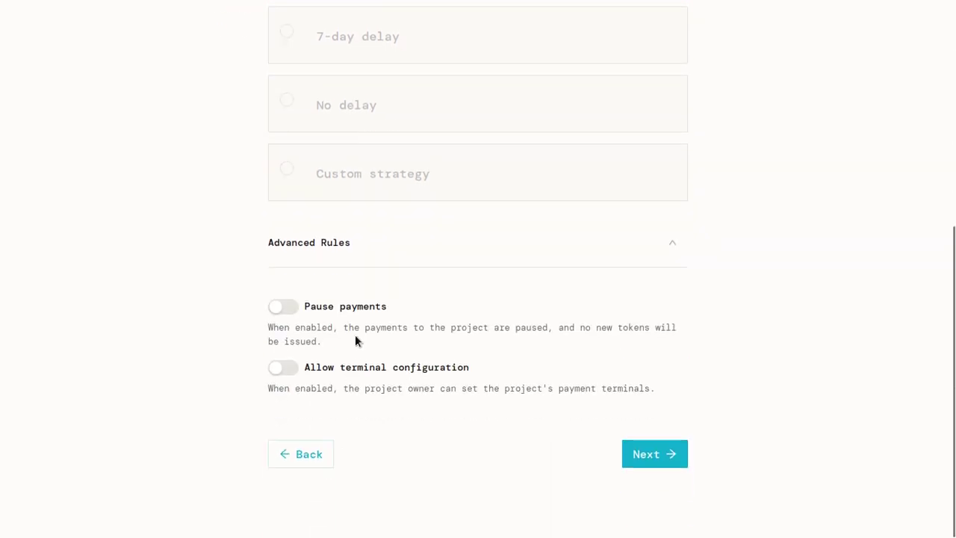
click(487, 260)
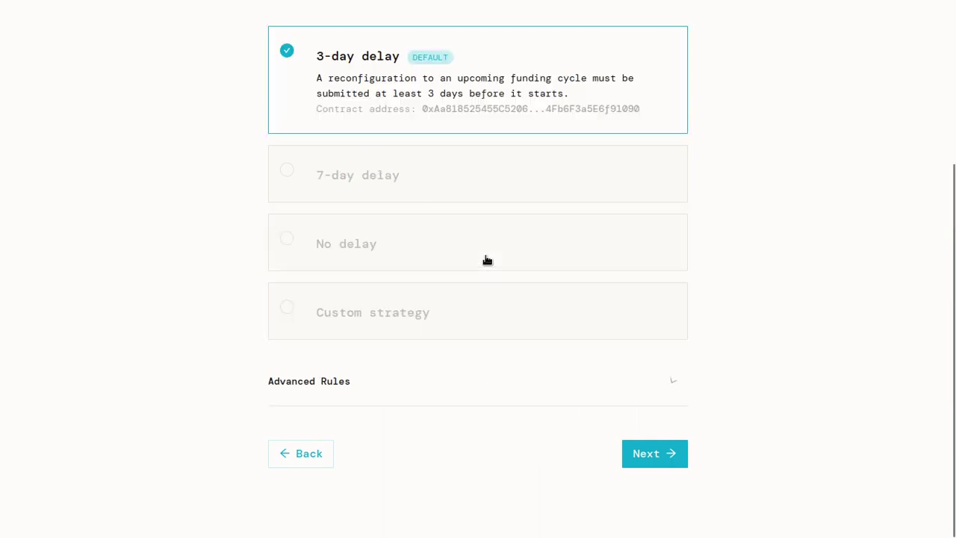
Step: On the review page, expand and collapse the Funding Configuration and NFTs summaries
click(677, 455)
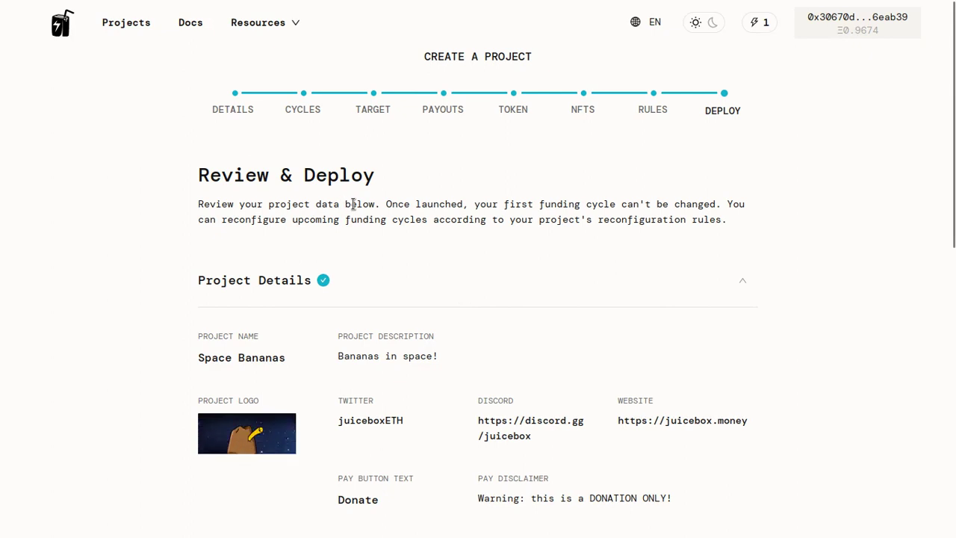
scroll(355, 214, down, 2)
scroll(303, 316, down, 5)
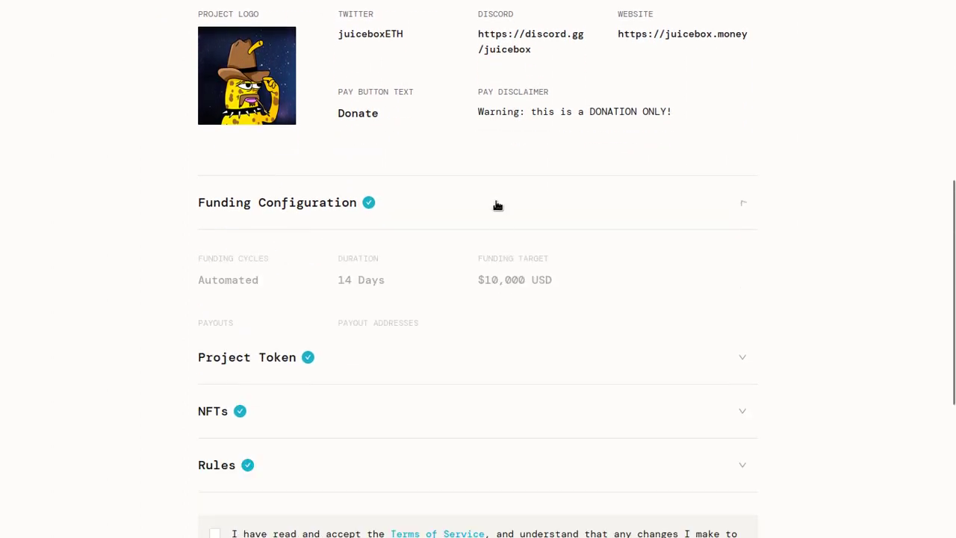
click(495, 212)
scroll(352, 304, down, 2)
click(538, 88)
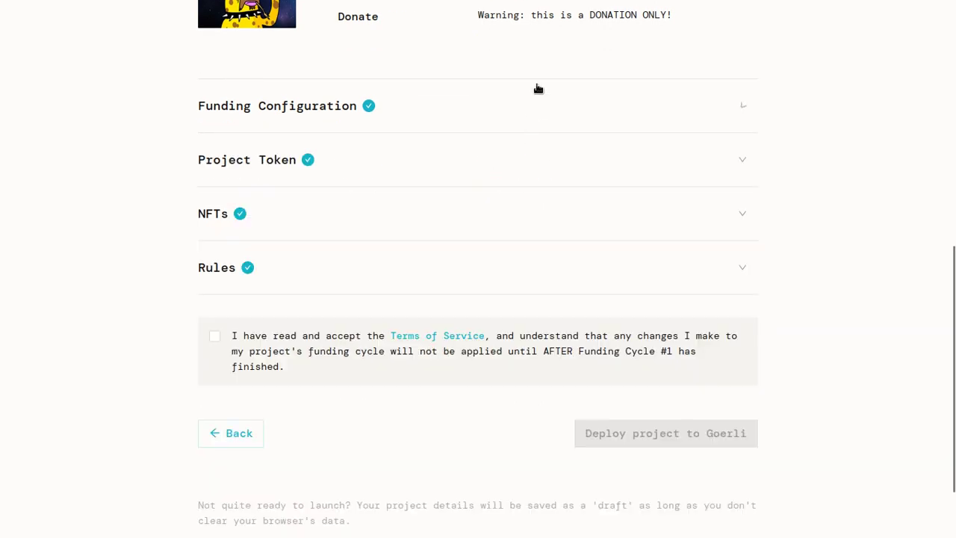
click(392, 218)
scroll(308, 322, down, 3)
scroll(341, 335, up, 2)
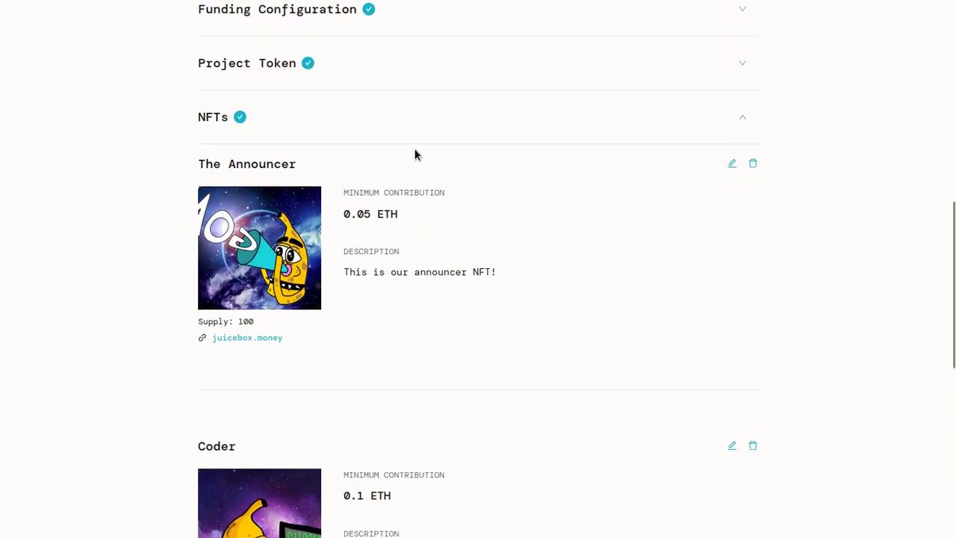
click(430, 131)
Step: Accept the Terms of Service checkbox
scroll(423, 175, up, 5)
scroll(415, 185, down, 5)
click(216, 249)
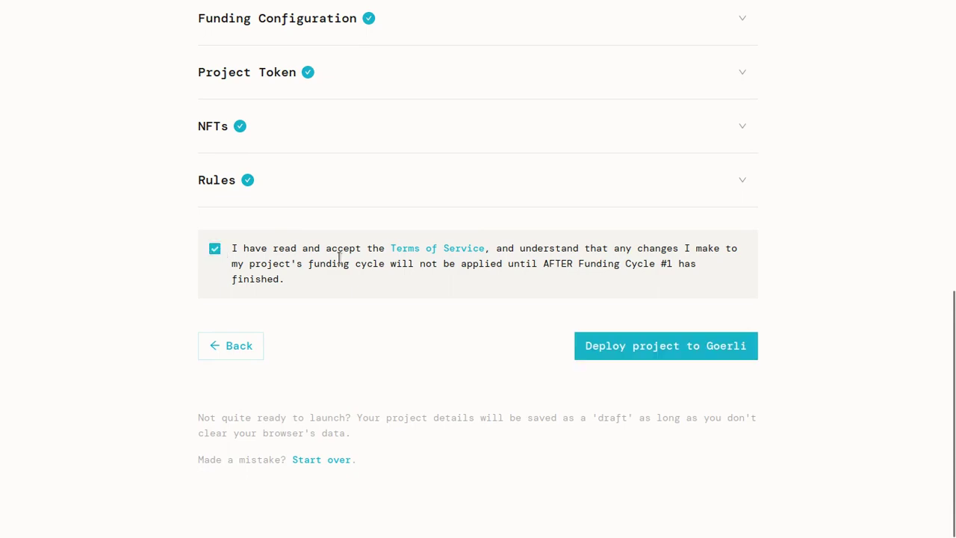
Step: Attempt the Goerli deployment and dismiss the resulting error message
click(618, 351)
scroll(472, 368, up, 4)
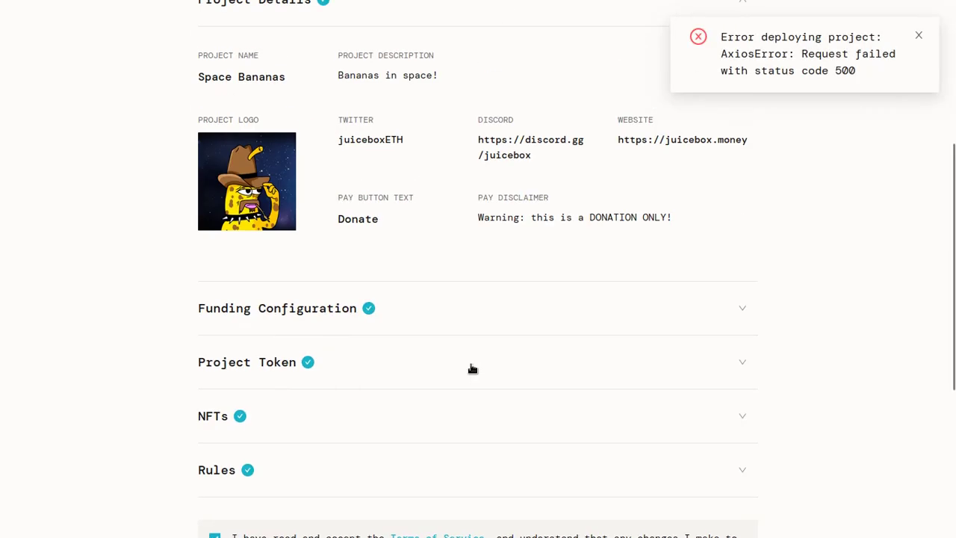
scroll(472, 368, up, 4)
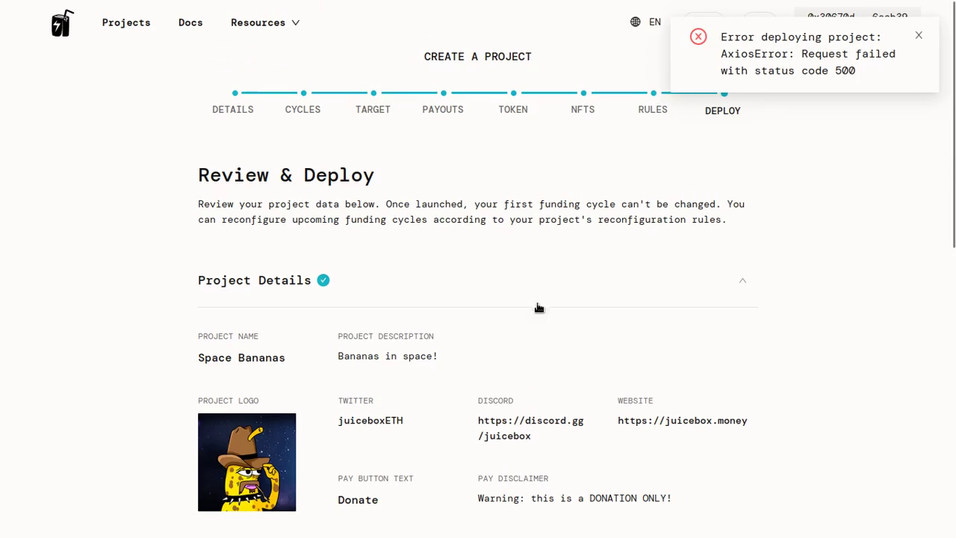
click(922, 35)
Step: Disconnect the wallet, reconnect with MetaMask, and retry deploying to Goerli
mouse_move(813, 30)
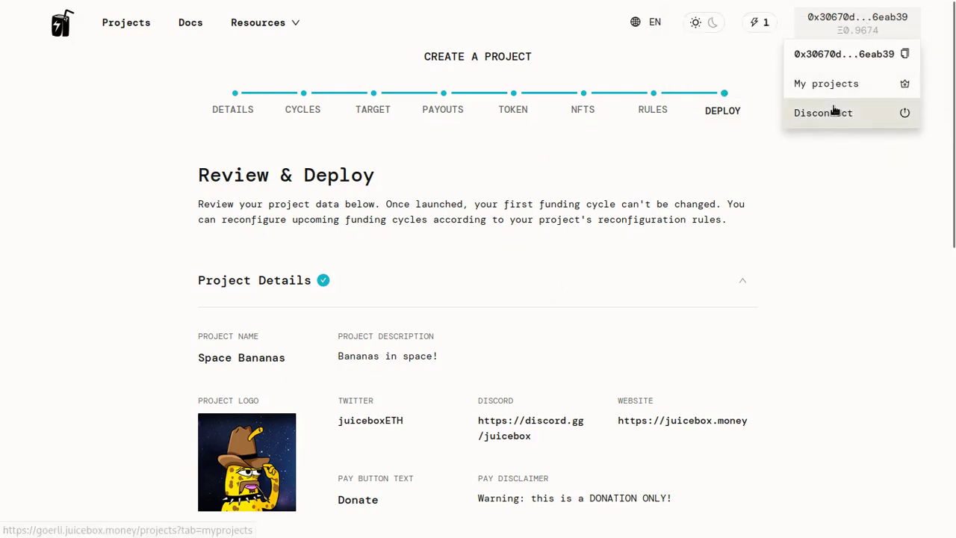
click(834, 112)
click(874, 27)
click(561, 203)
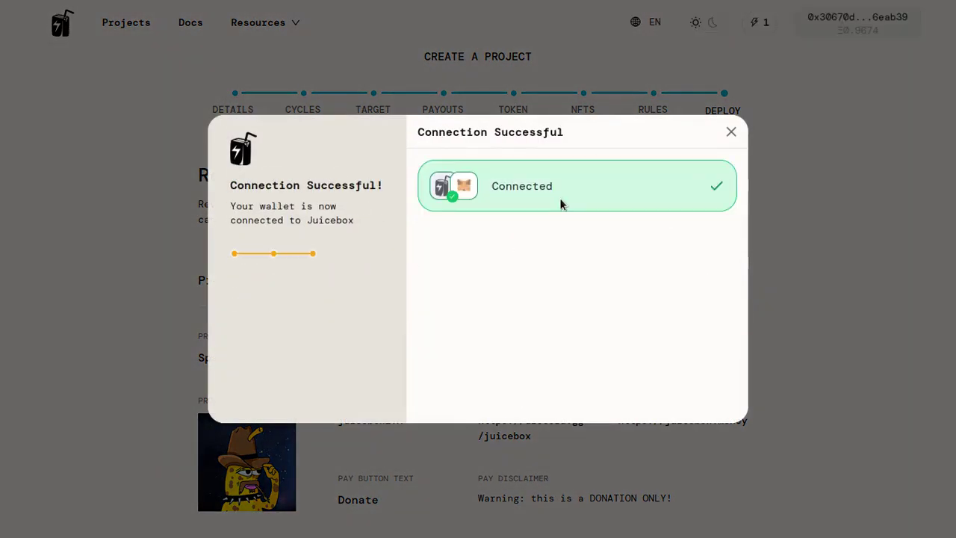
scroll(566, 239, down, 10)
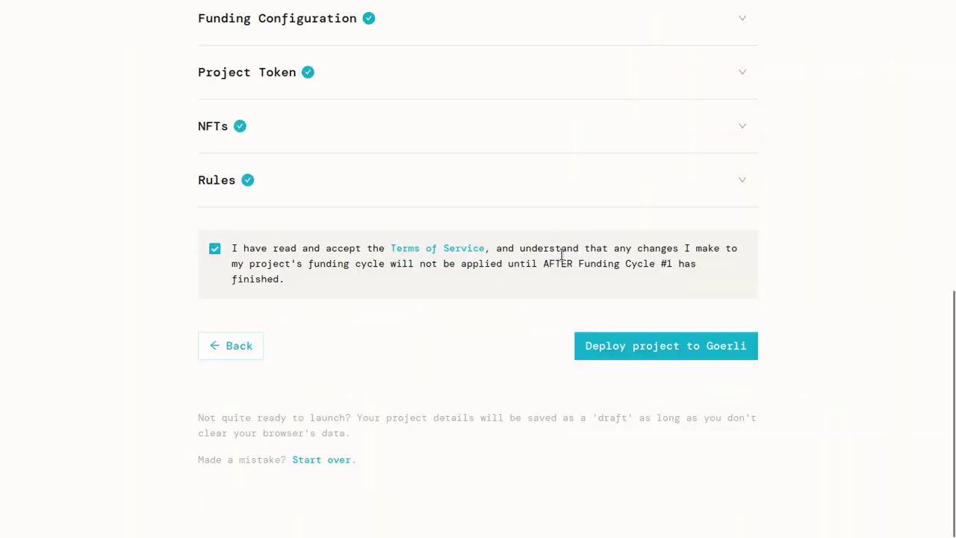
click(661, 358)
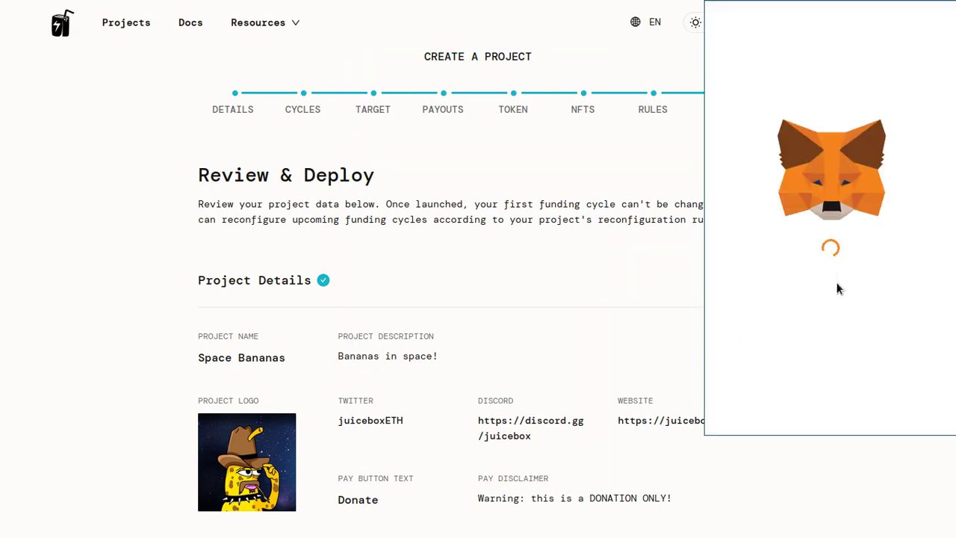
Step: Check the 0.03705336 GoerliETH total in MetaMask and confirm the deployment transaction
scroll(838, 328, down, 3)
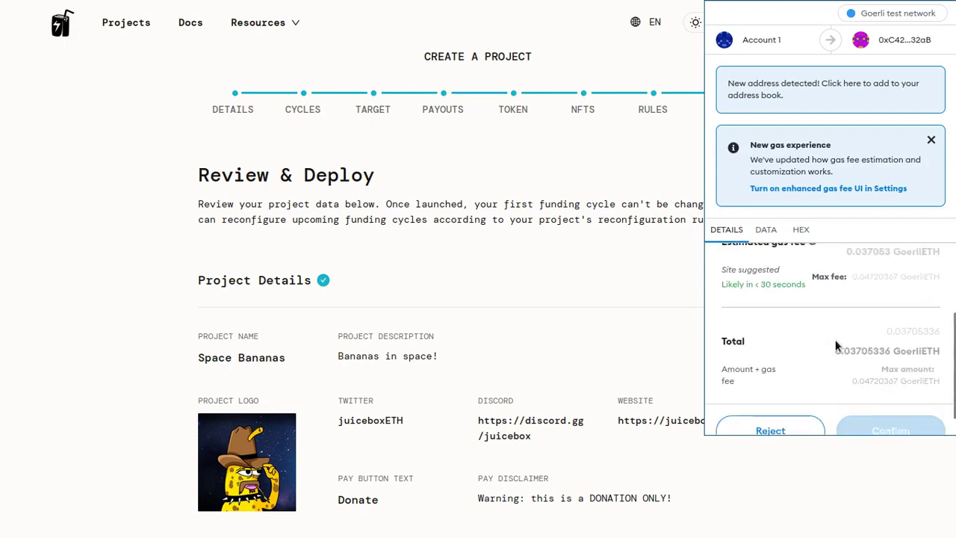
scroll(835, 339, down, 3)
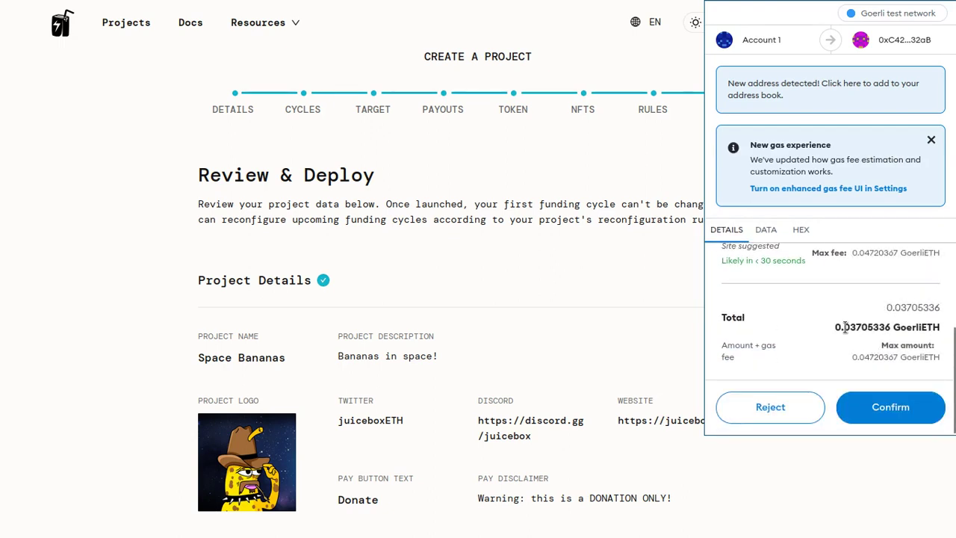
drag(844, 327, 879, 326)
click(880, 323)
click(889, 404)
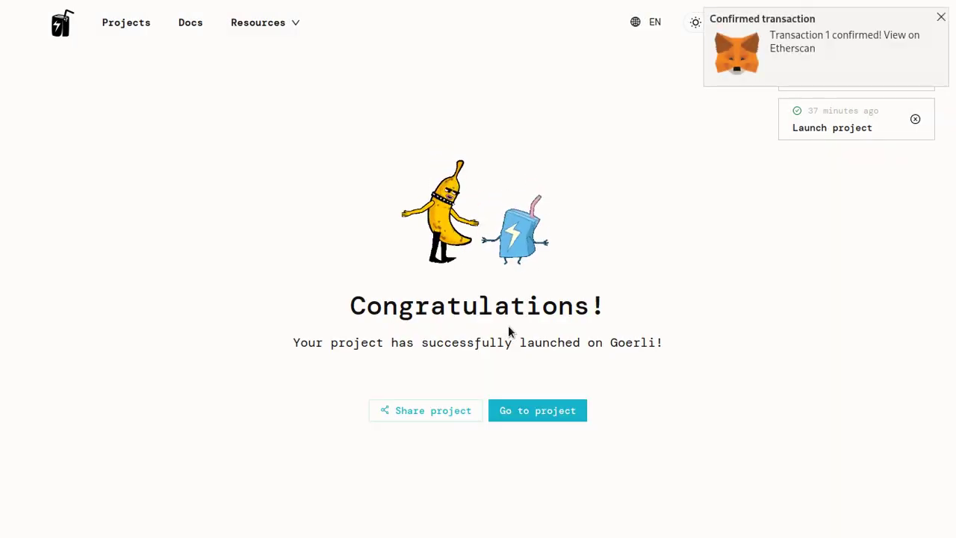
Step: Dismiss the confirmed-transaction notification and go to the new Space Bananas project page (#190)
click(941, 17)
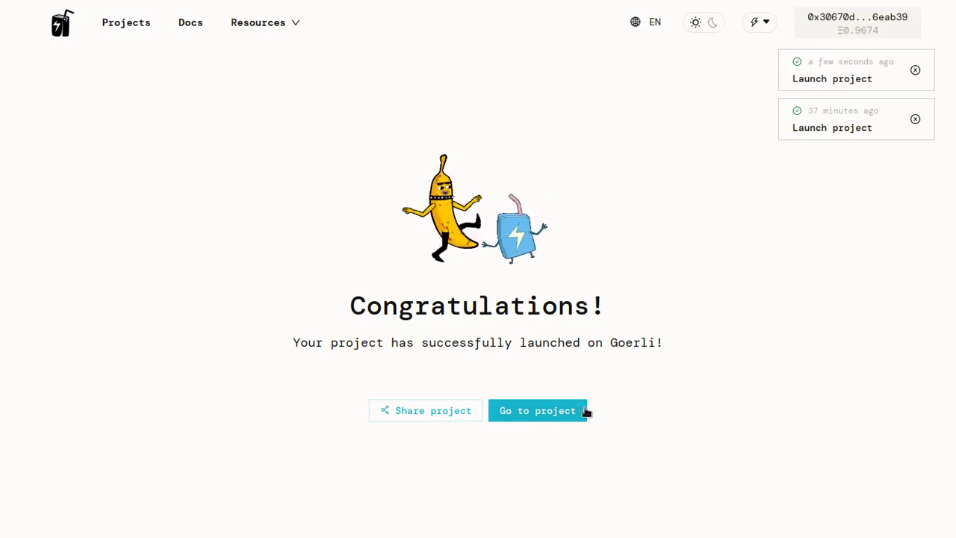
click(555, 407)
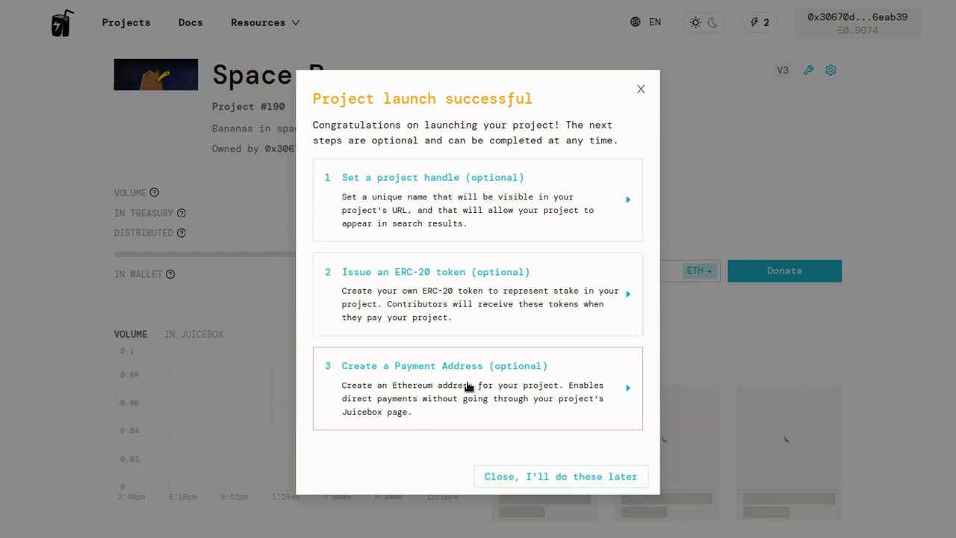
Step: Close the launch next-steps dialog with 'Close, I'll do these later'
click(549, 475)
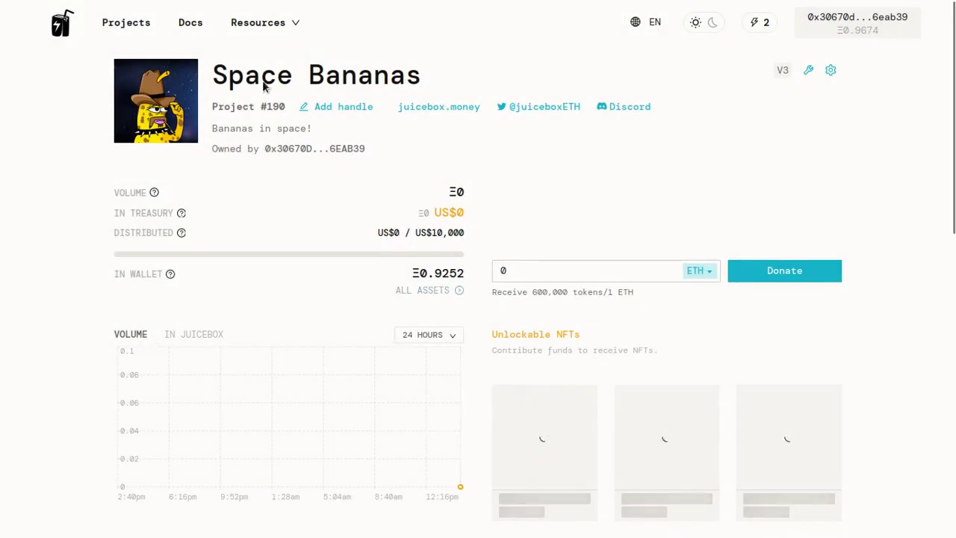
drag(217, 71, 495, 85)
click(310, 131)
Step: Review the project page: cycle #1, 50/50 payouts, Donate at 600,000 tokens/ETH
scroll(407, 292, down, 5)
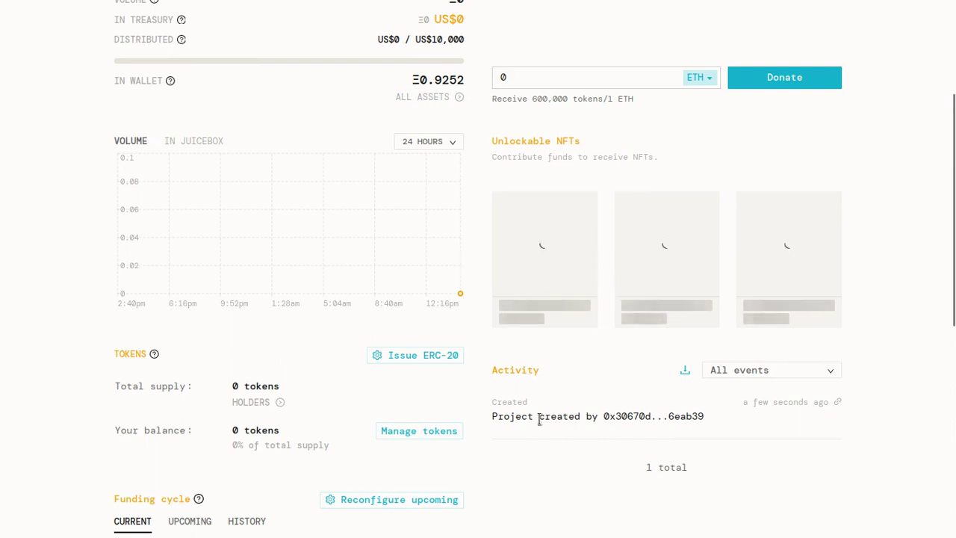
scroll(416, 292, up, 5)
scroll(418, 289, down, 5)
scroll(418, 288, down, 3)
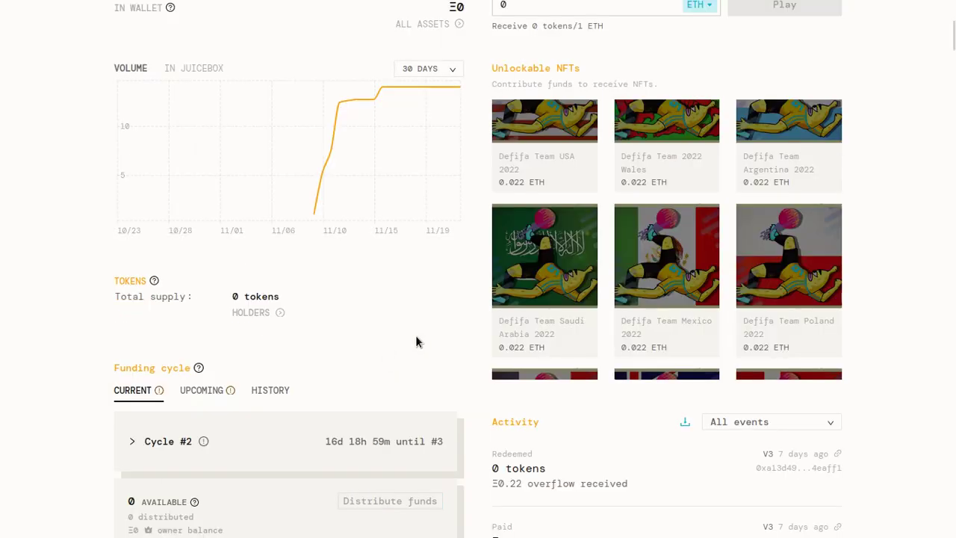
scroll(415, 338, up, 2)
scroll(416, 344, up, 3)
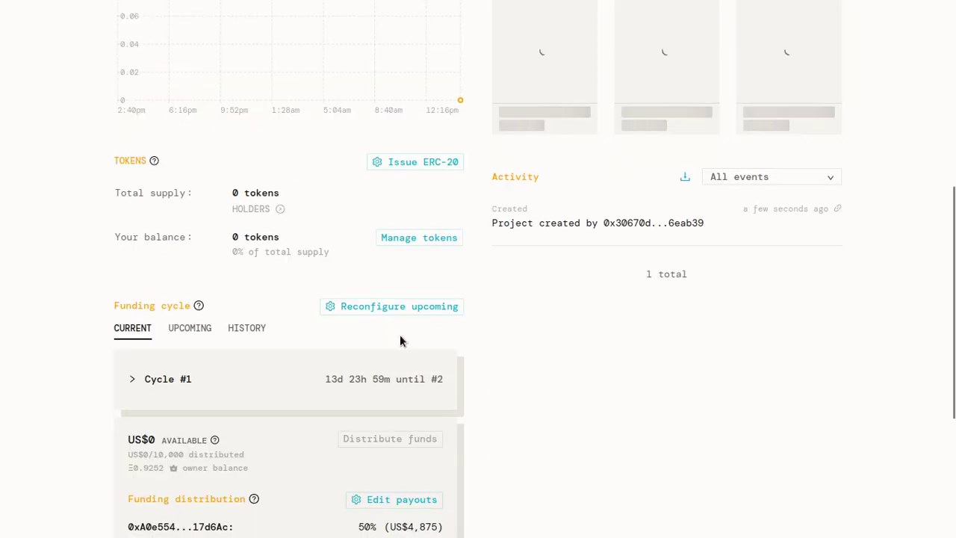
scroll(401, 429, down, 3)
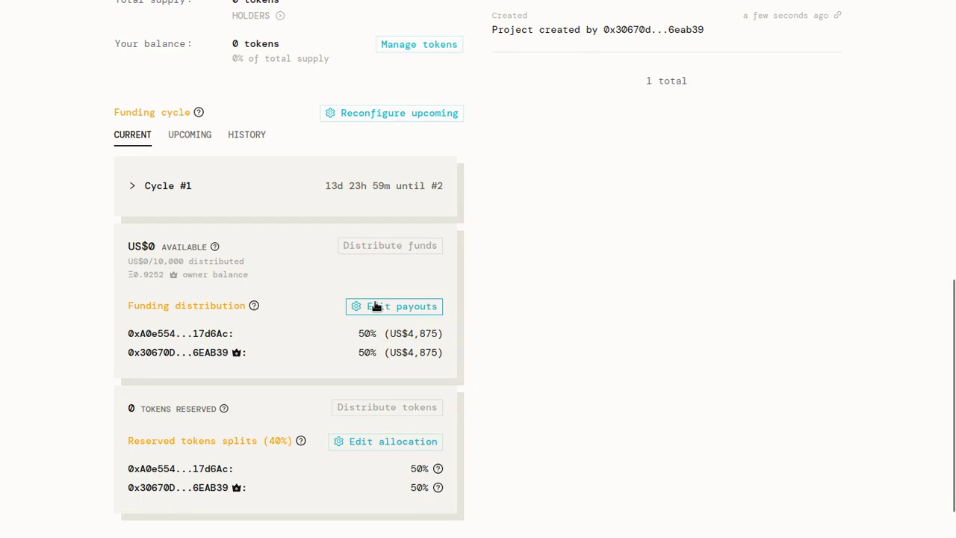
scroll(387, 447, up, 2)
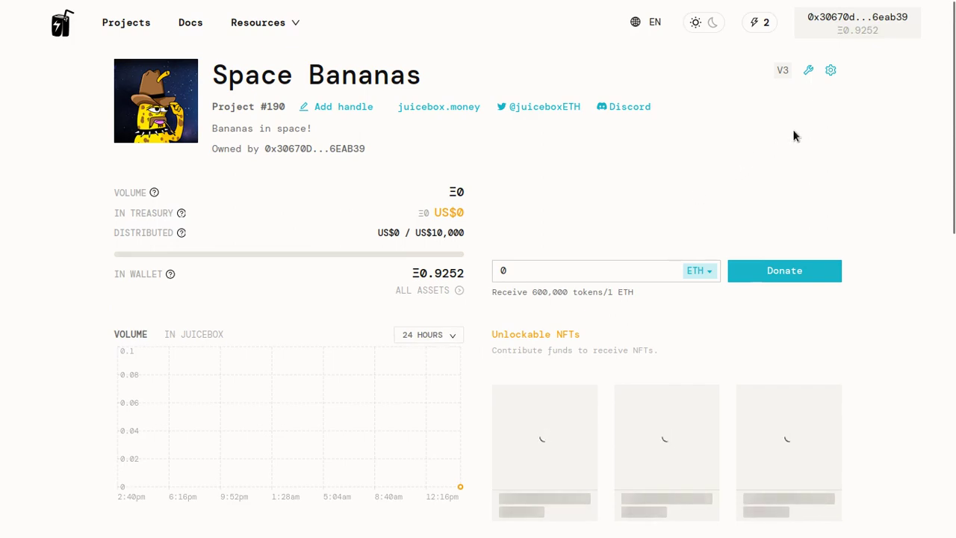
Step: Look over the project Tools drawer, then close it
click(808, 72)
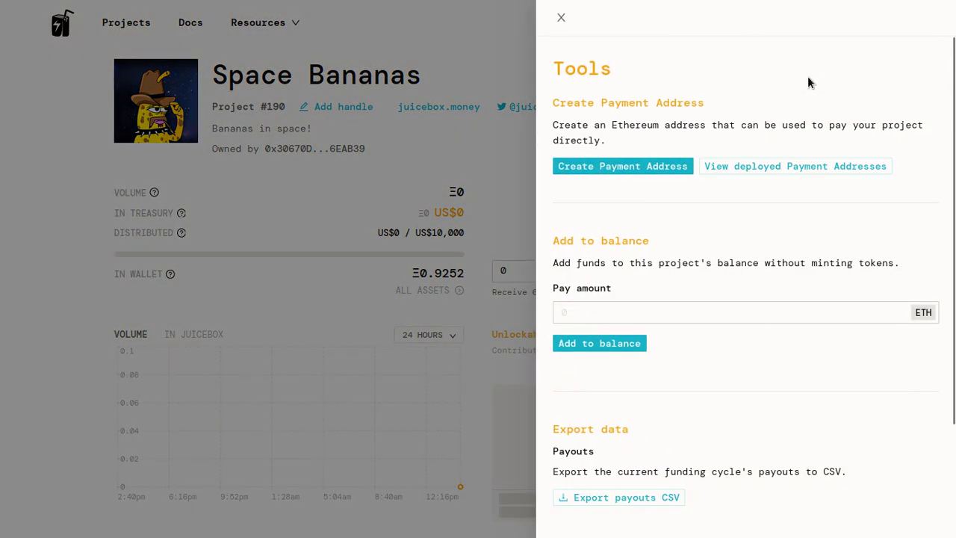
scroll(676, 241, down, 1)
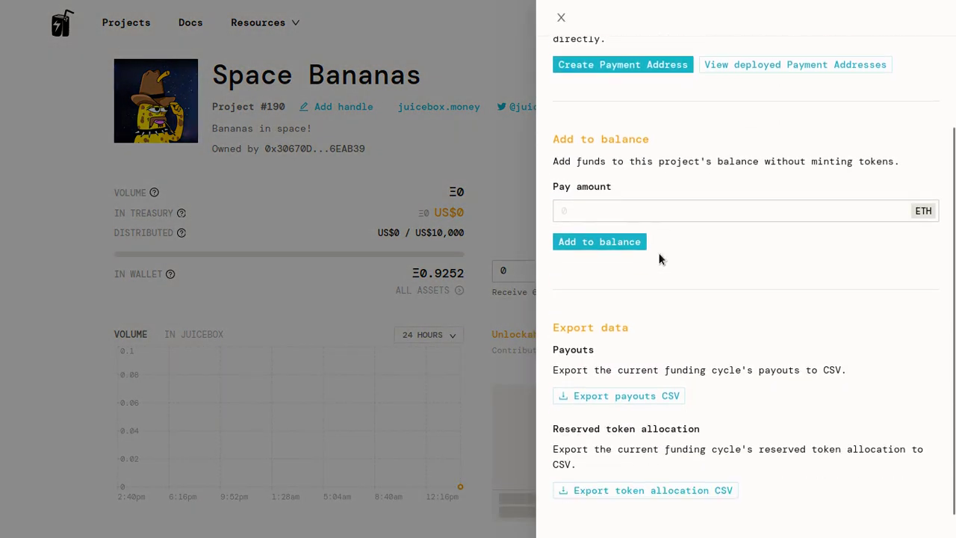
click(563, 19)
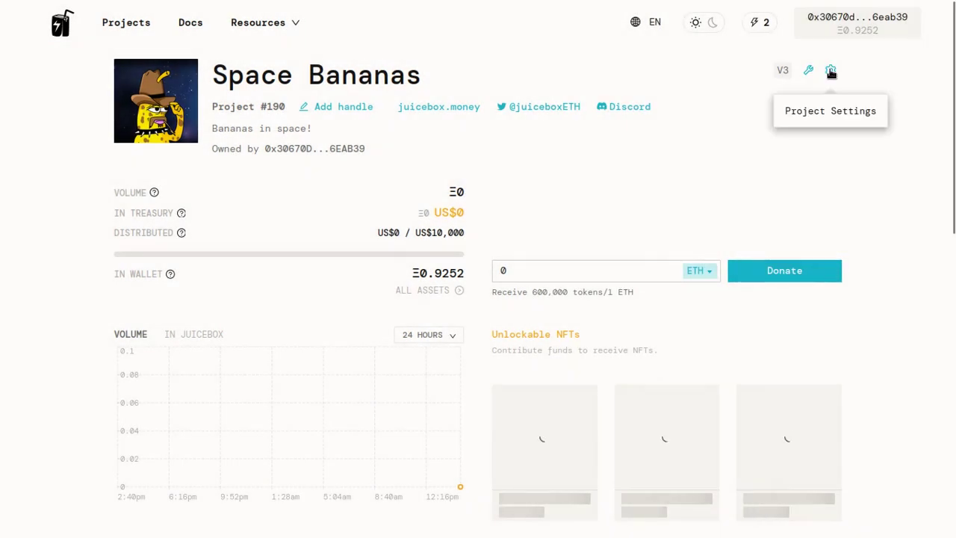
Step: Browse project settings through Transfer ownership and Archive project, ending on Governance
click(831, 71)
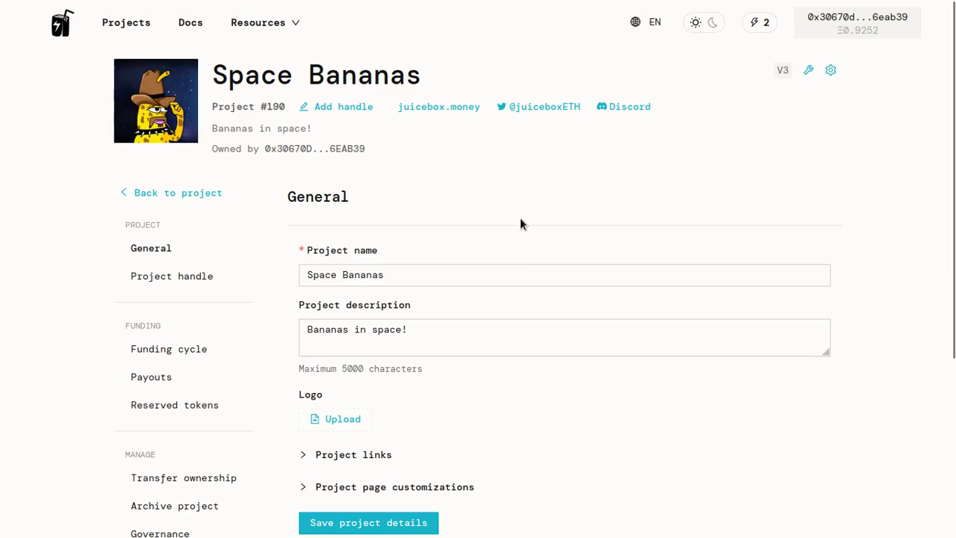
scroll(280, 276, down, 3)
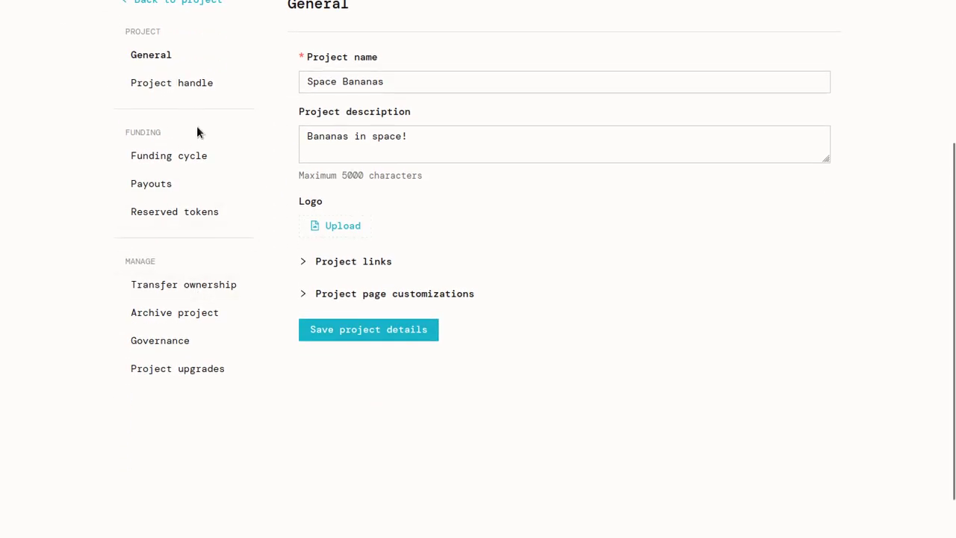
click(214, 286)
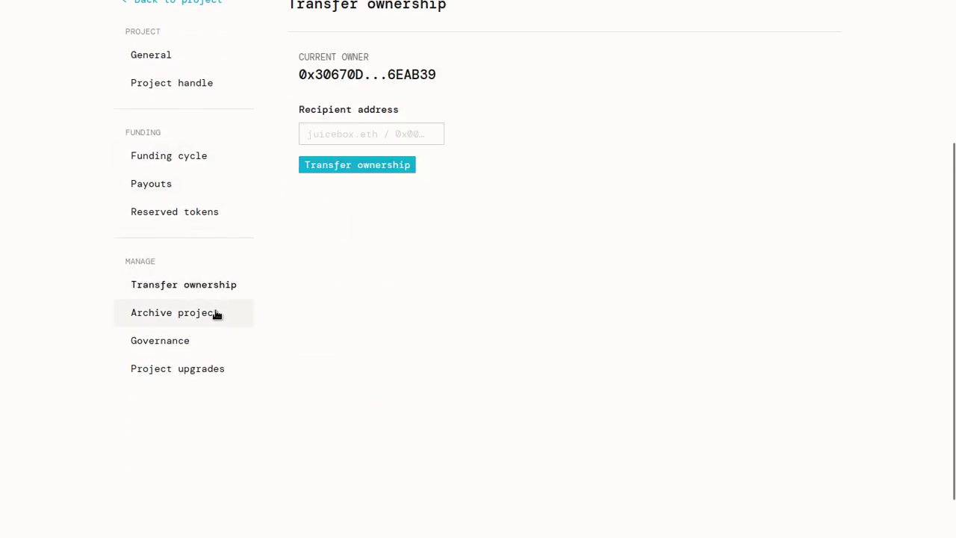
click(216, 313)
scroll(225, 329, up, 2)
click(220, 436)
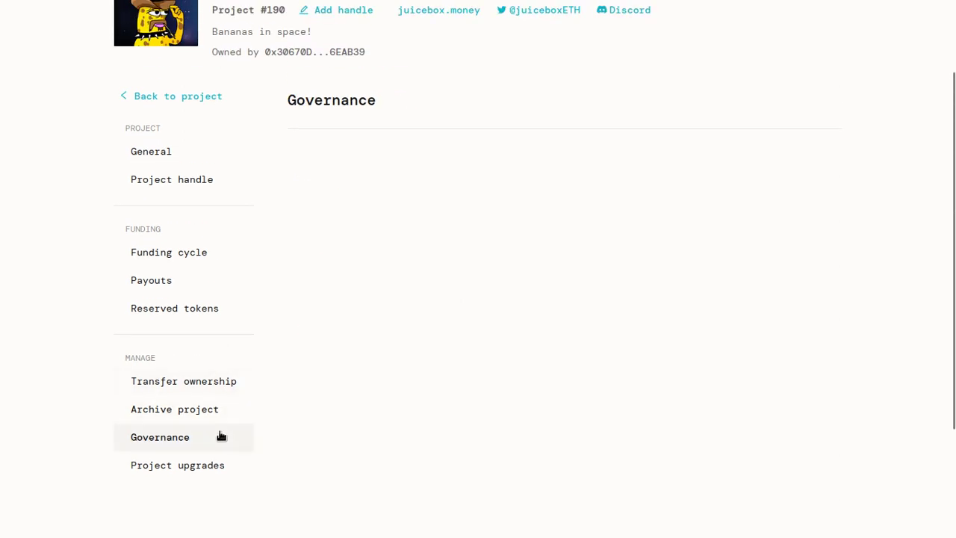
scroll(254, 388, up, 2)
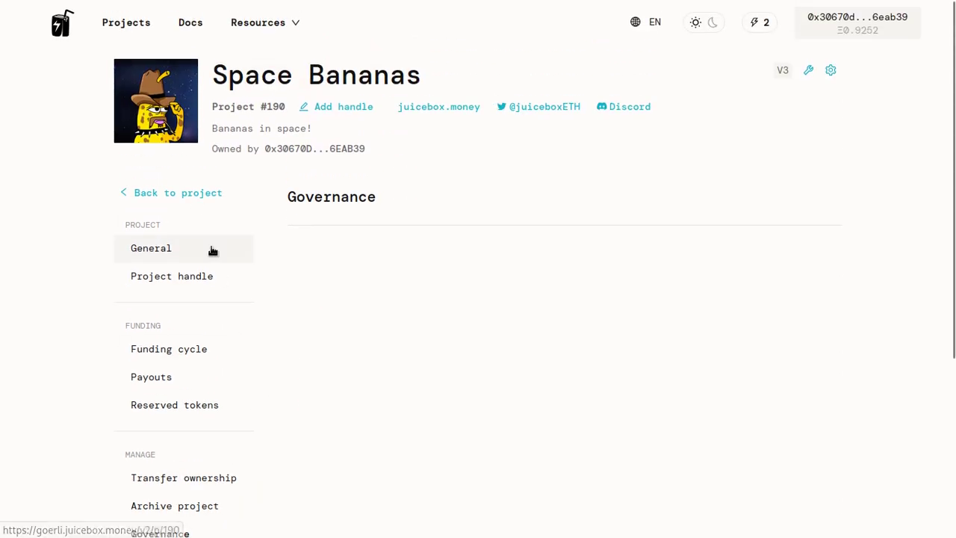